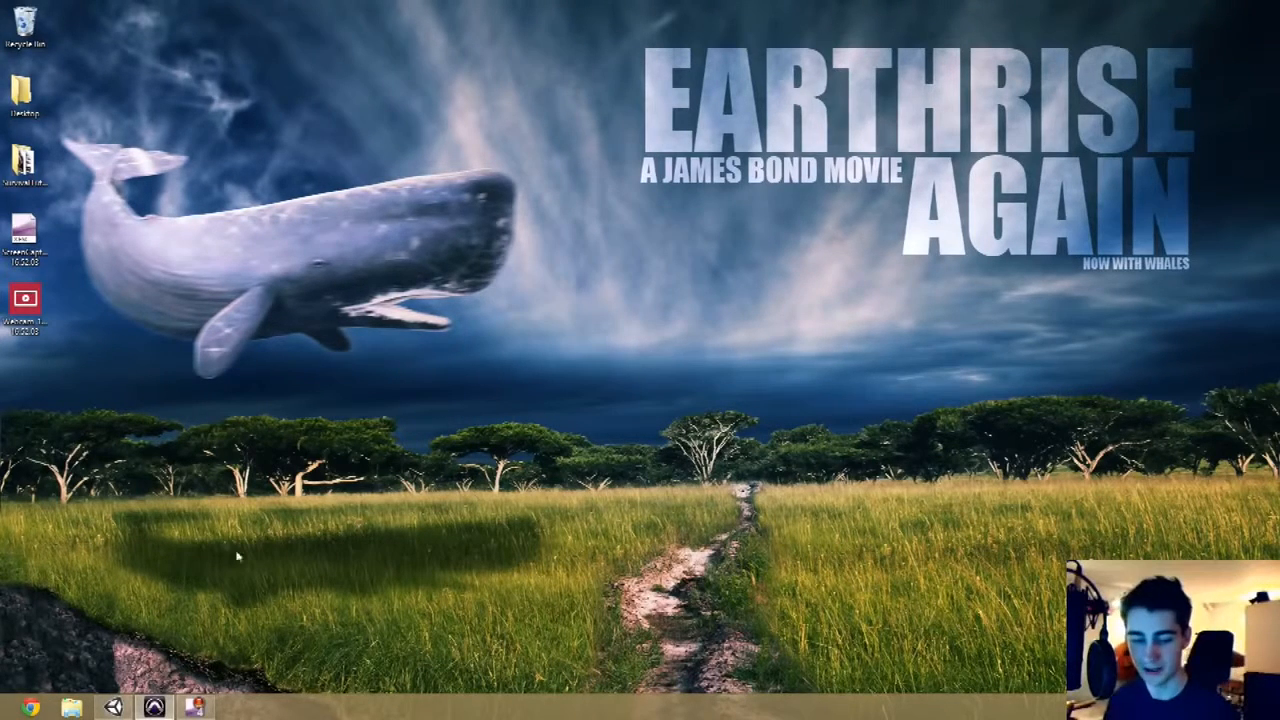
# - Switch to the Unity editor with the Survival project open
pyautogui.click(113, 707)
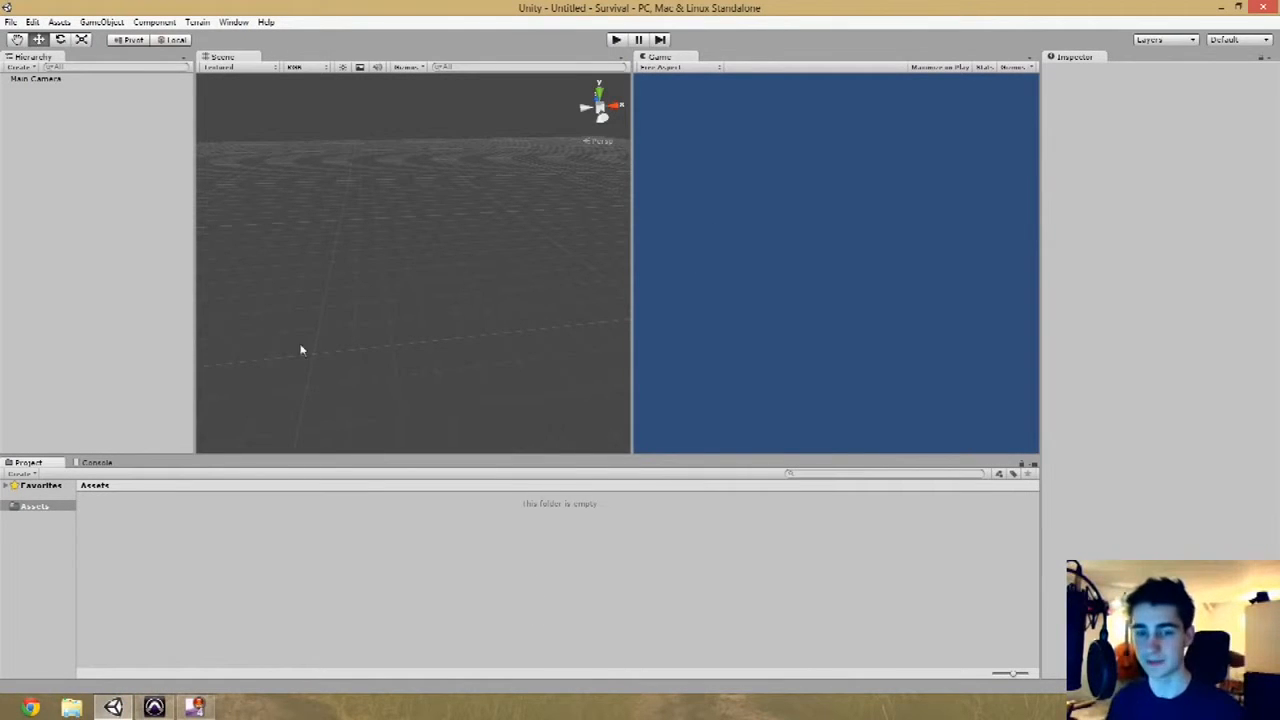
pyautogui.click(10, 22)
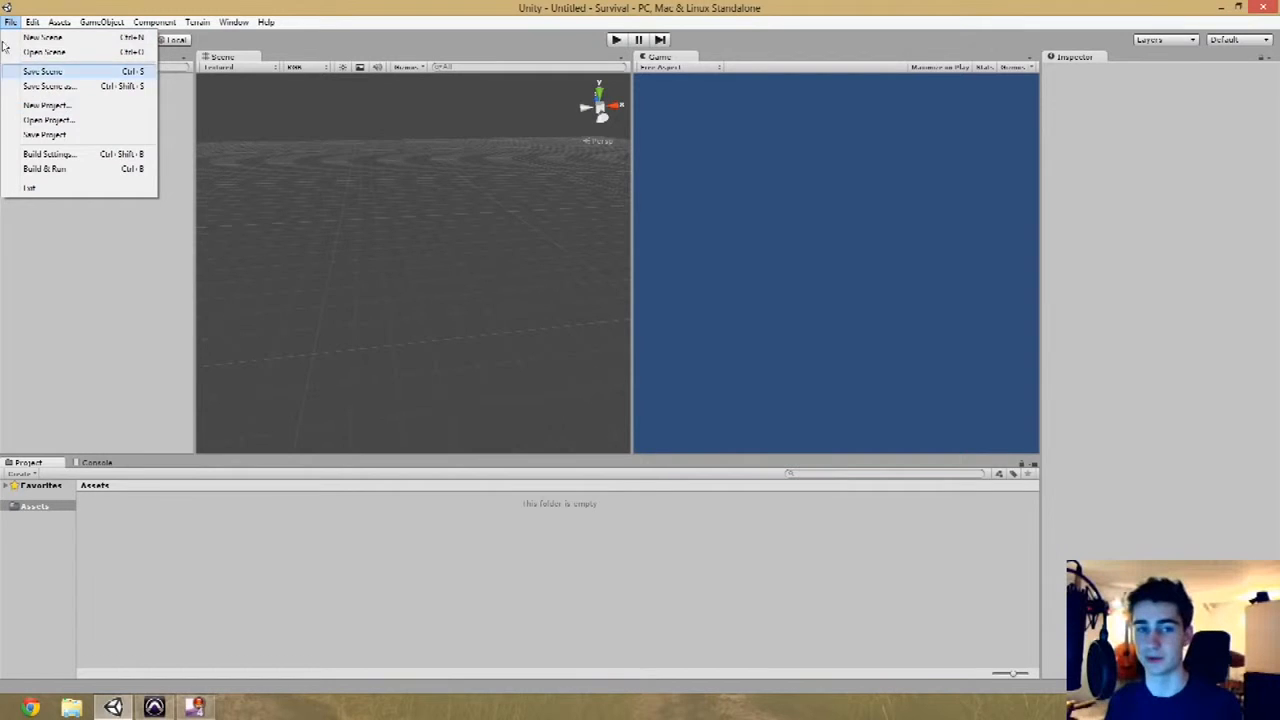
pyautogui.click(10, 22)
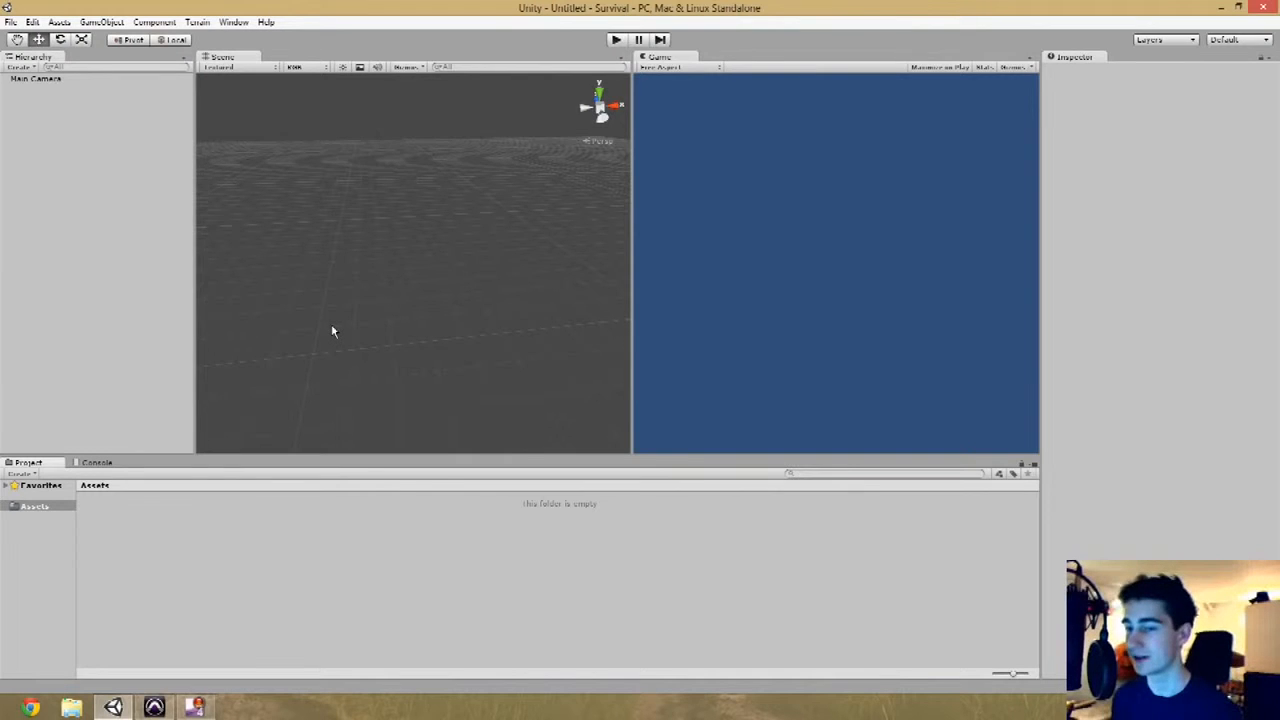
# - Create a cube game object in the scene
pyautogui.moveTo(323, 225)
pyautogui.mouseDown(button='right')
pyautogui.moveTo(297, 223)
pyautogui.moveTo(306, 230)
pyautogui.mouseUp(button='right')
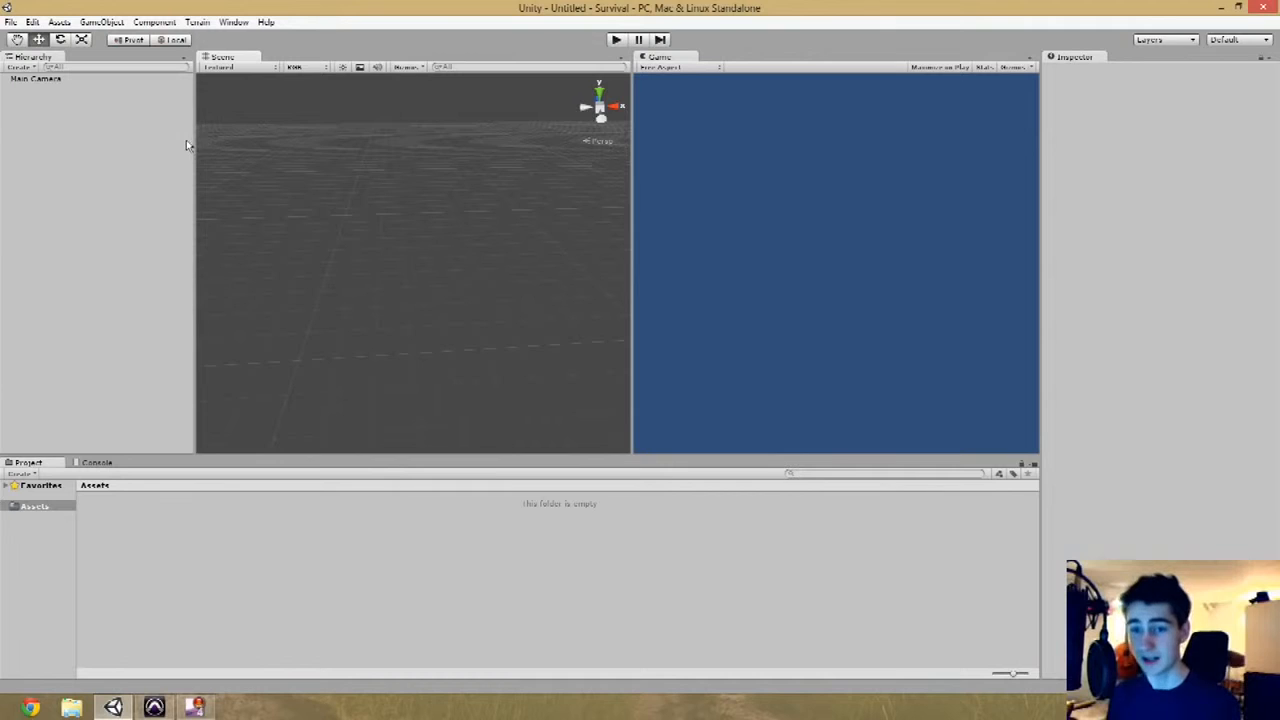
pyautogui.moveTo(326, 146); pyautogui.dragTo(330, 165, button='right')
pyautogui.click(101, 21)
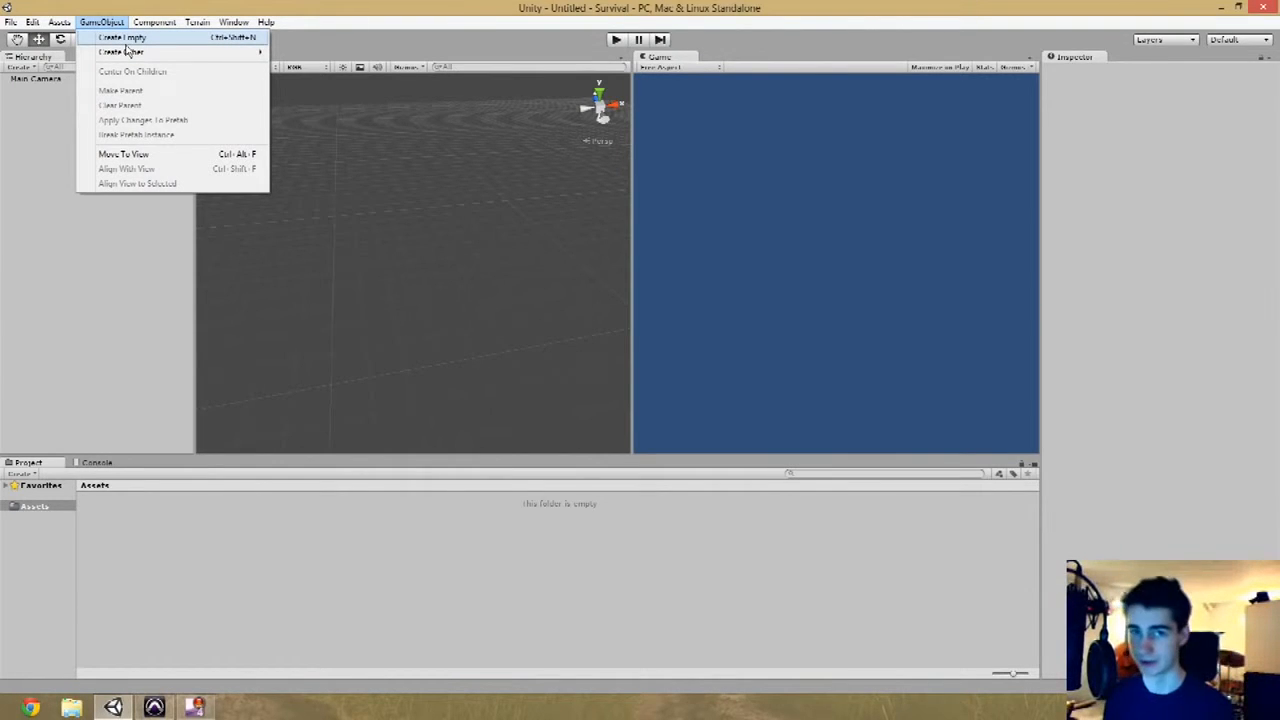
pyautogui.moveTo(132, 53)
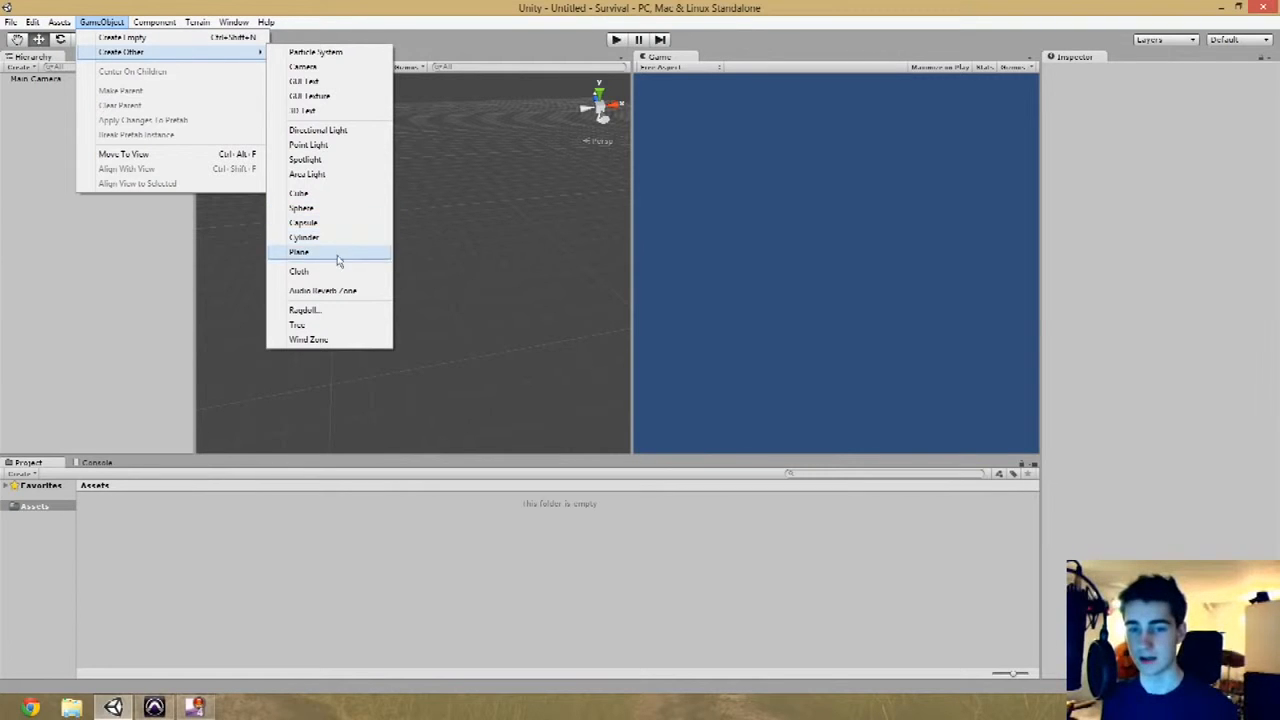
pyautogui.click(336, 202)
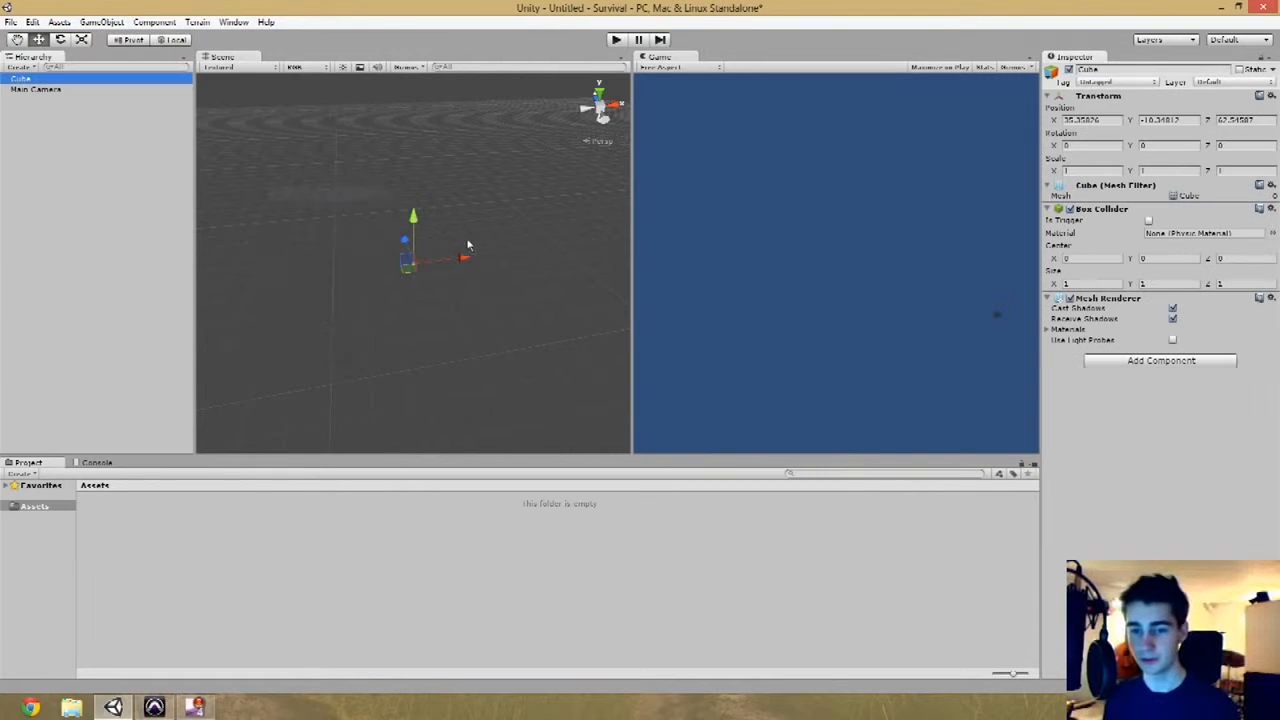
# - Set the cube's position to X 0, Y 0, Z 0 and frame it in the scene
pyautogui.click(1120, 120)
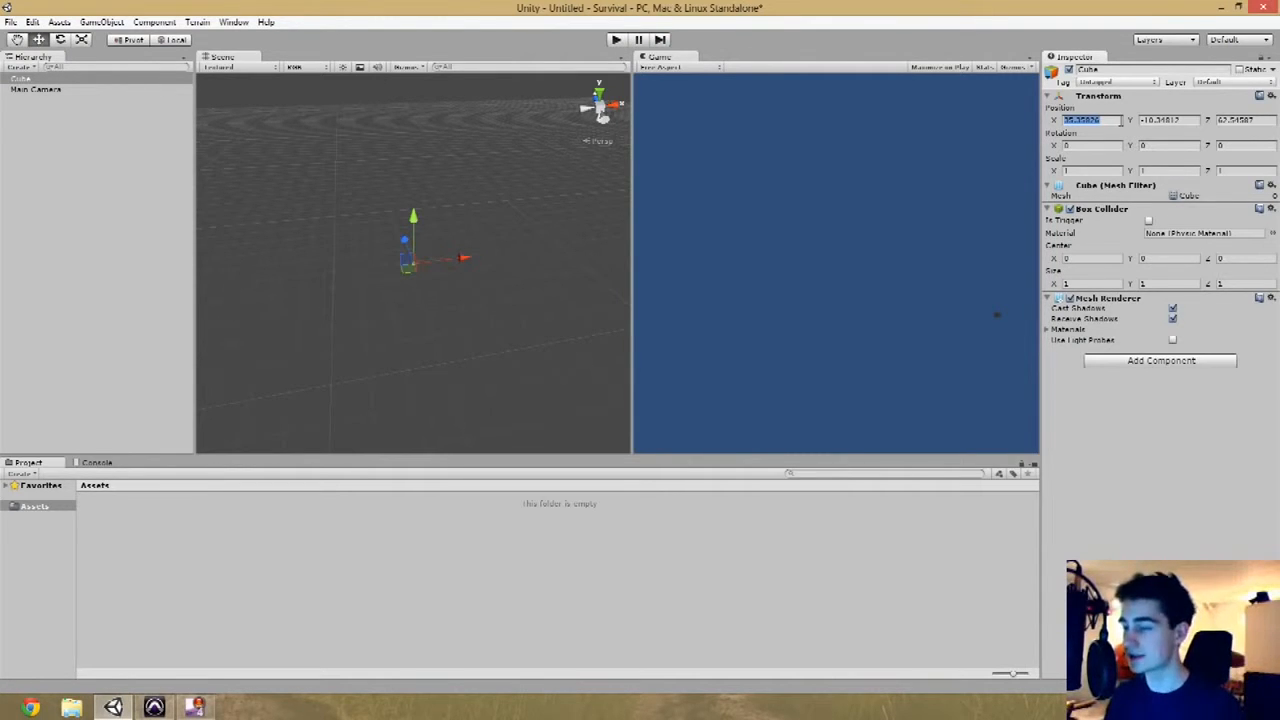
pyautogui.write('0')
pyautogui.press('Tab')
pyautogui.write('0')
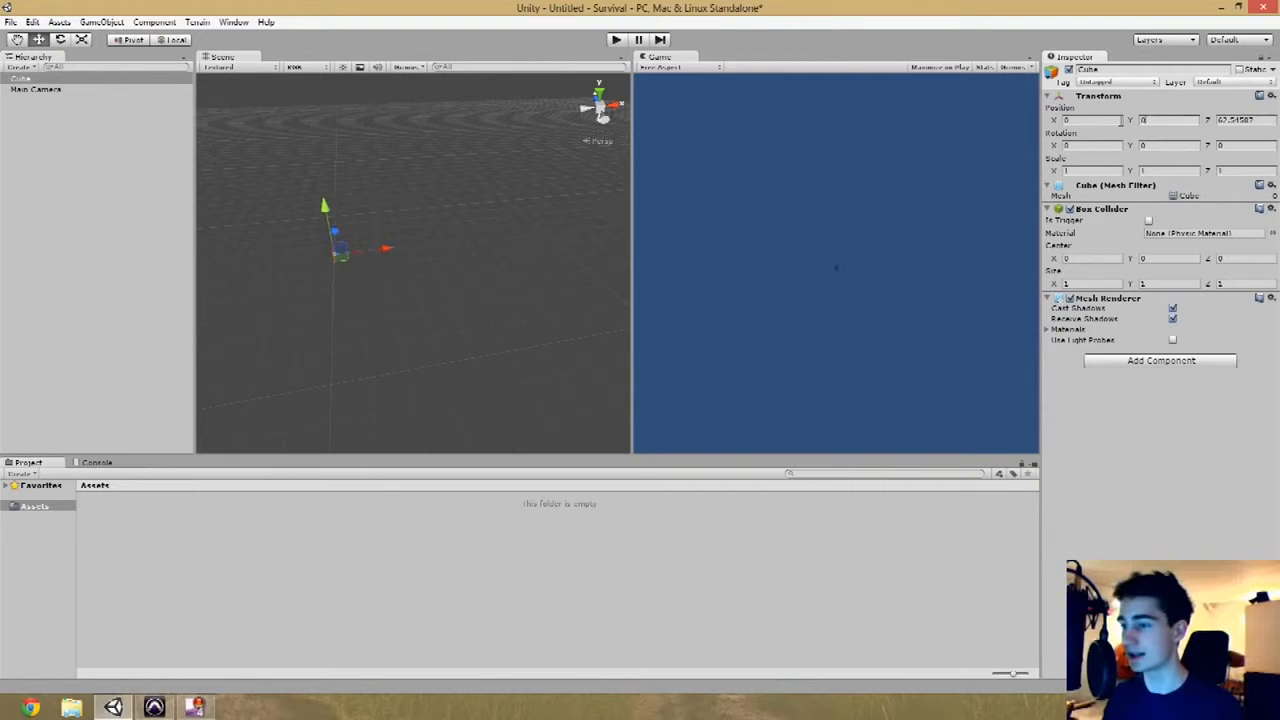
pyautogui.press('Tab')
pyautogui.write('0f')
pyautogui.keyDown('alt'); pyautogui.moveTo(503, 320); pyautogui.dragTo(471, 345); pyautogui.keyUp('alt')
pyautogui.scroll(-3, 471, 345)
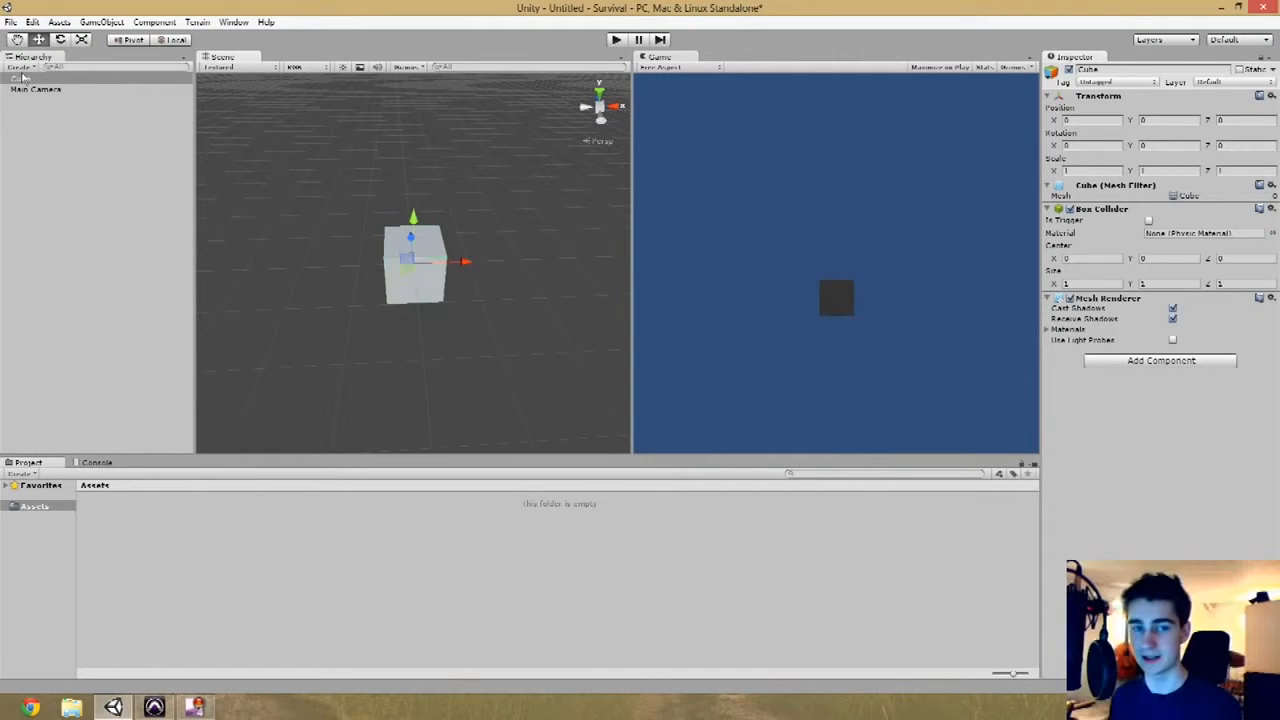
# - Set the cube's scale to 50 on X and 50 on Z to form a wide flat ground
pyautogui.click(22, 78)
pyautogui.keyDown('alt'); pyautogui.moveTo(491, 212); pyautogui.dragTo(482, 223); pyautogui.keyUp('alt')
pyautogui.keyDown('alt'); pyautogui.moveTo(469, 177); pyautogui.dragTo(471, 284); pyautogui.keyUp('alt')
pyautogui.press('f')
pyautogui.scroll(-5, 475, 220)
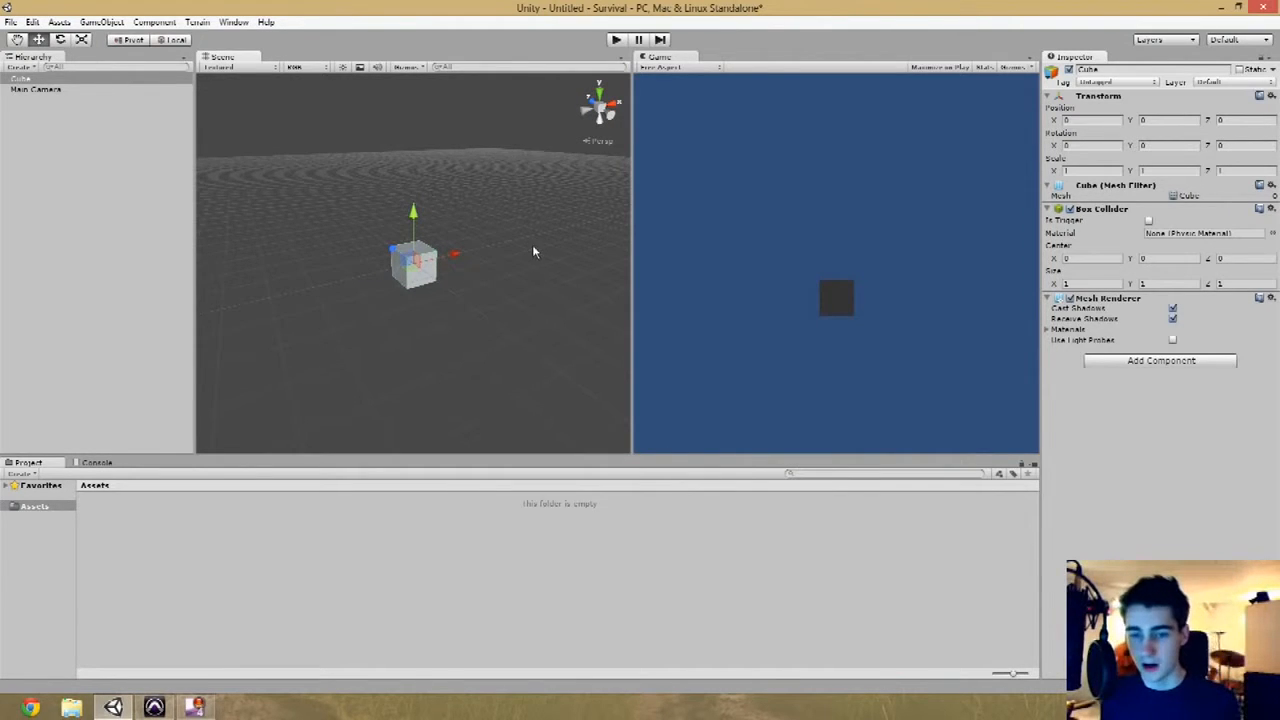
pyautogui.keyDown('alt'); pyautogui.moveTo(466, 282); pyautogui.dragTo(493, 291); pyautogui.keyUp('alt')
pyautogui.moveTo(1109, 171); pyautogui.dragTo(943, 168)
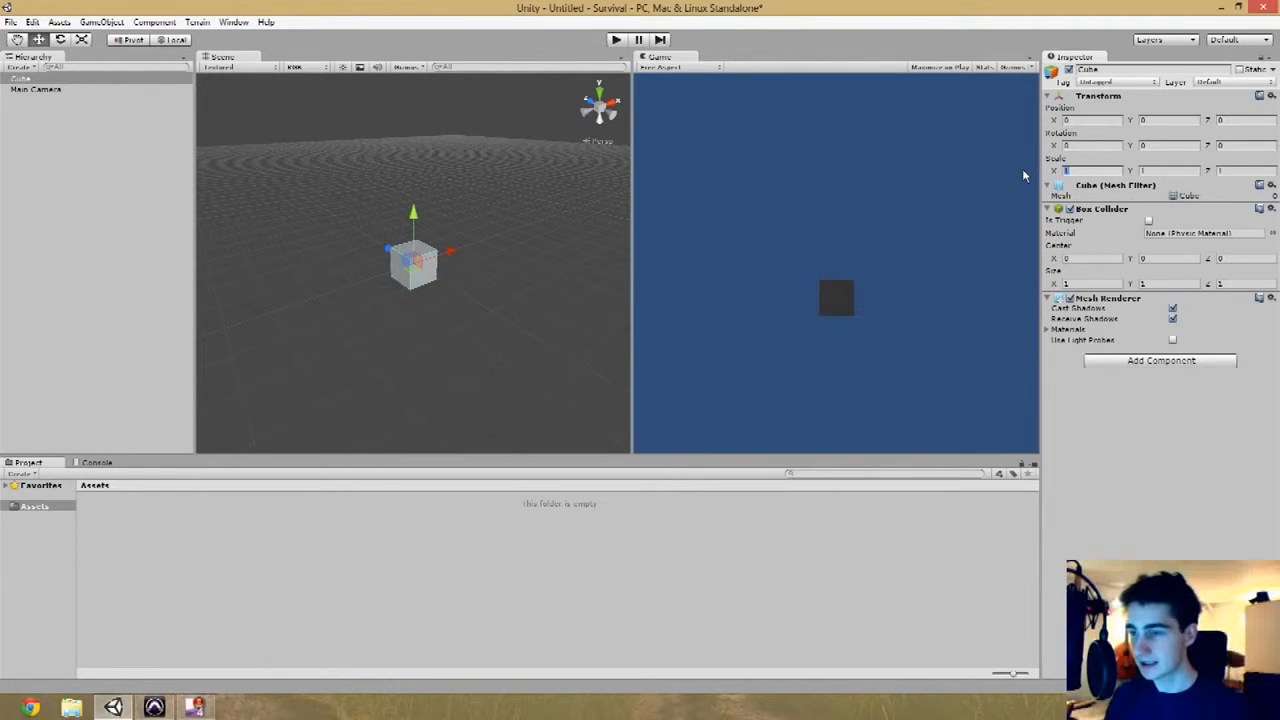
pyautogui.write('50')
pyautogui.press('Tab')
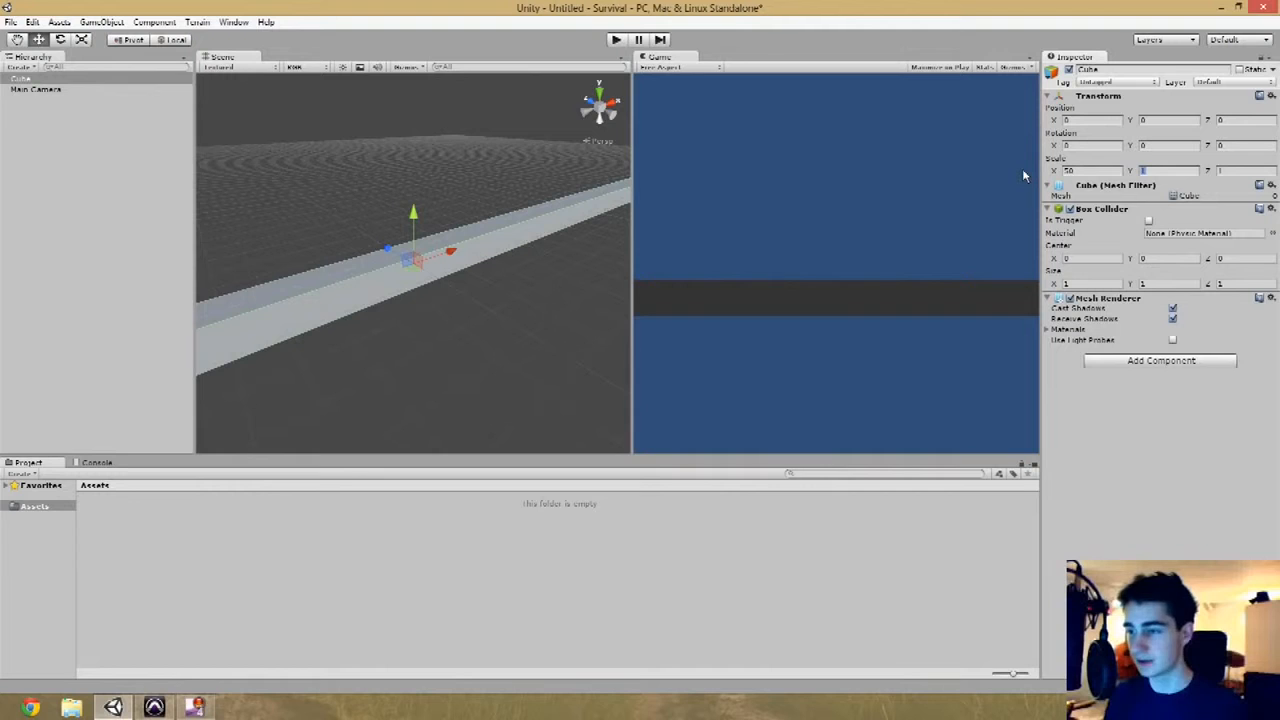
pyautogui.press('Tab')
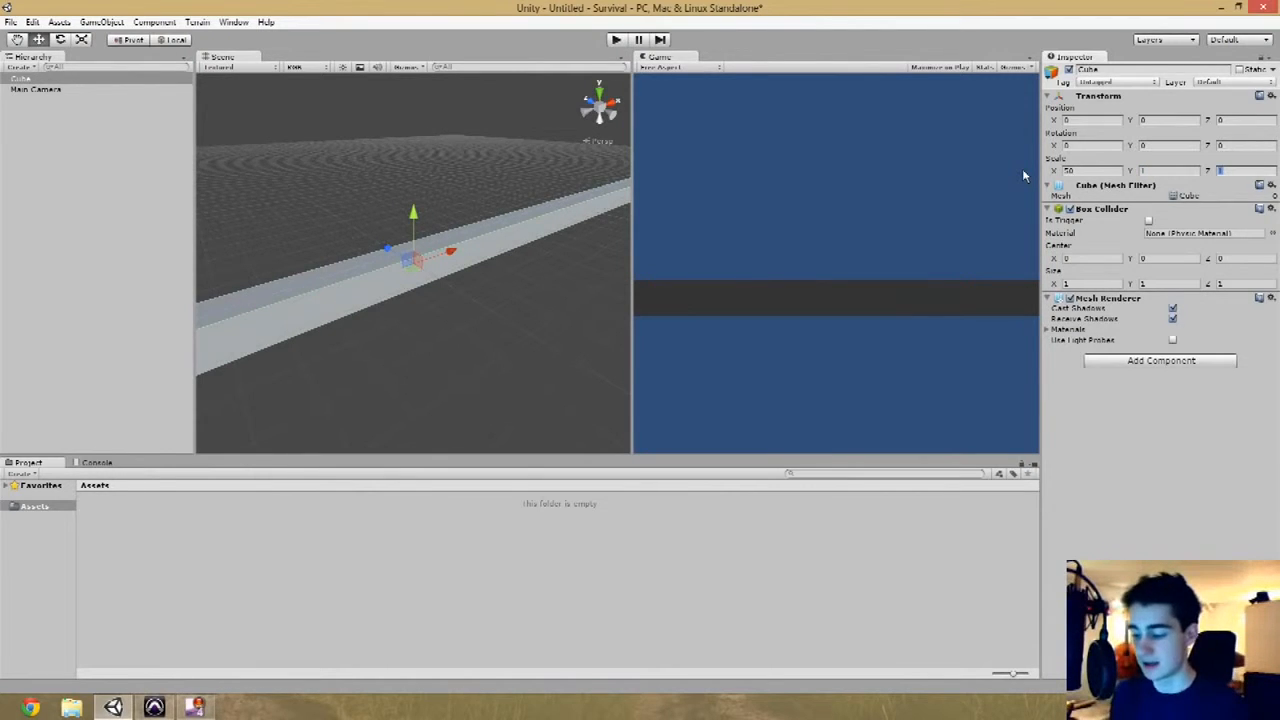
pyautogui.write('50')
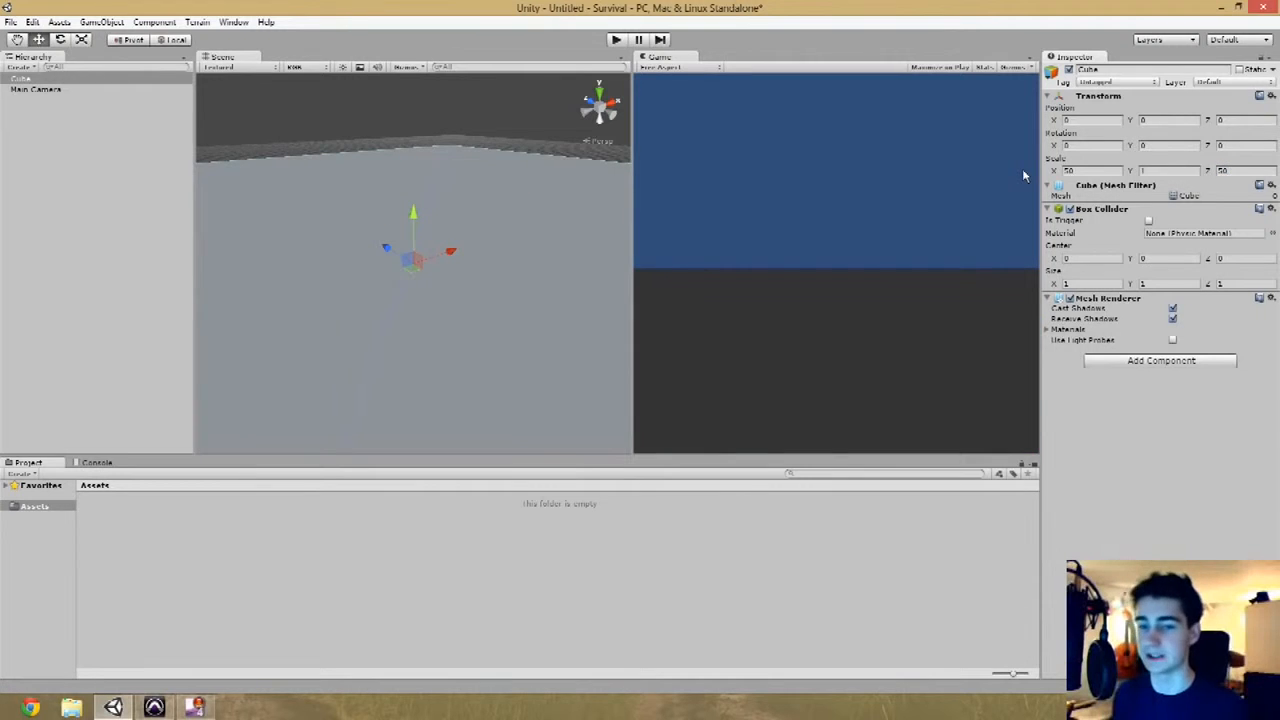
# - Rename the cube as GroundPlane
pyautogui.scroll(-5, 460, 230)
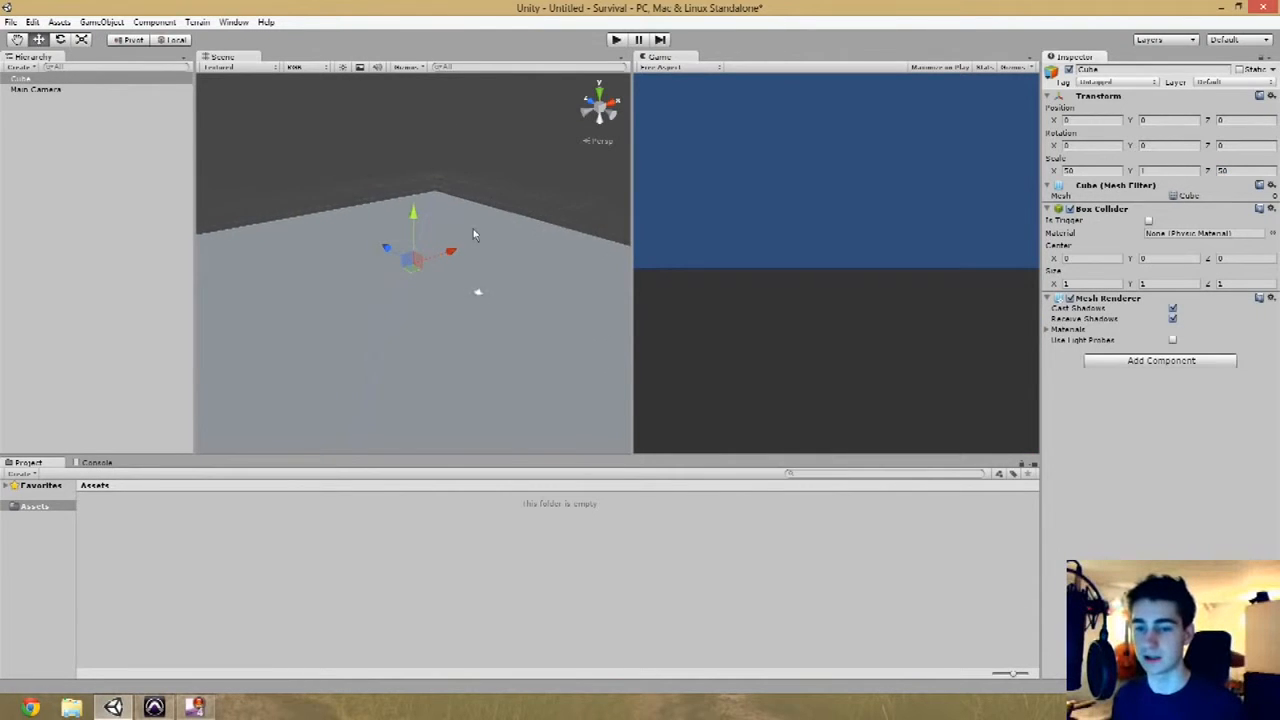
pyautogui.scroll(-5, 477, 234)
pyautogui.keyDown('alt'); pyautogui.moveTo(443, 312); pyautogui.dragTo(417, 358); pyautogui.keyUp('alt')
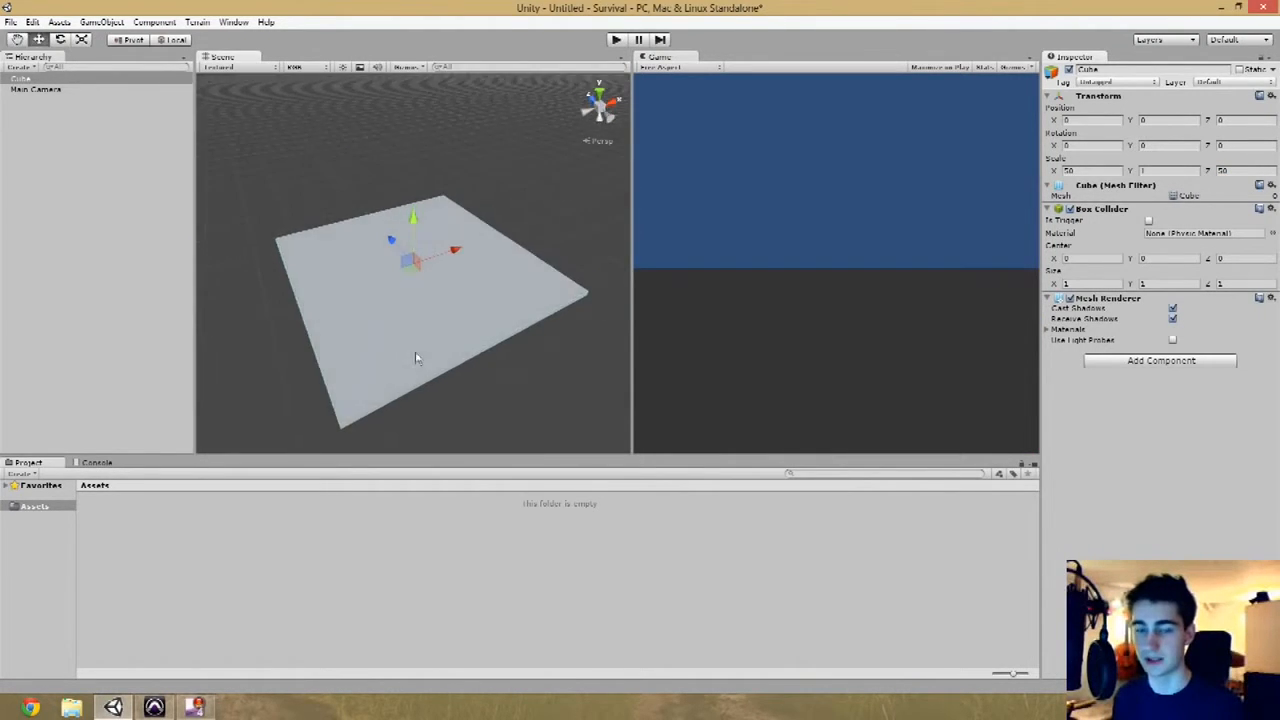
pyautogui.scroll(5, 434, 294)
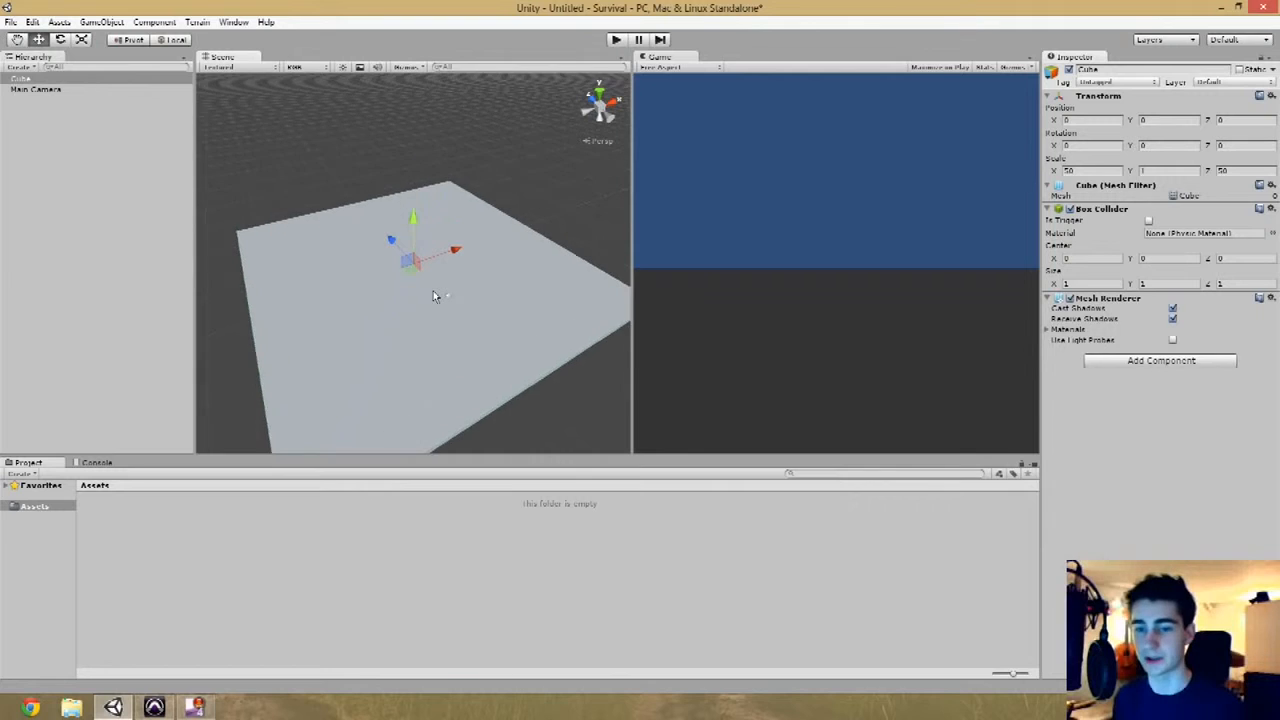
pyautogui.click(23, 80)
pyautogui.rightClick(23, 79)
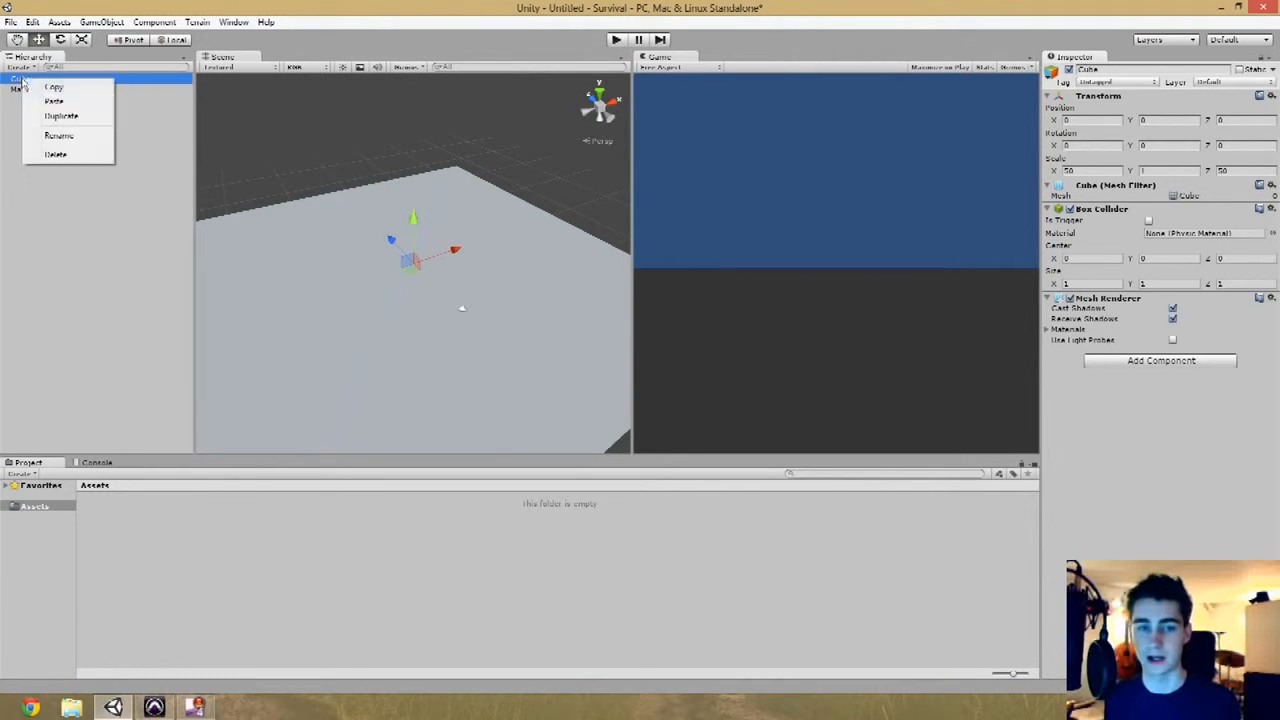
pyautogui.click(62, 137)
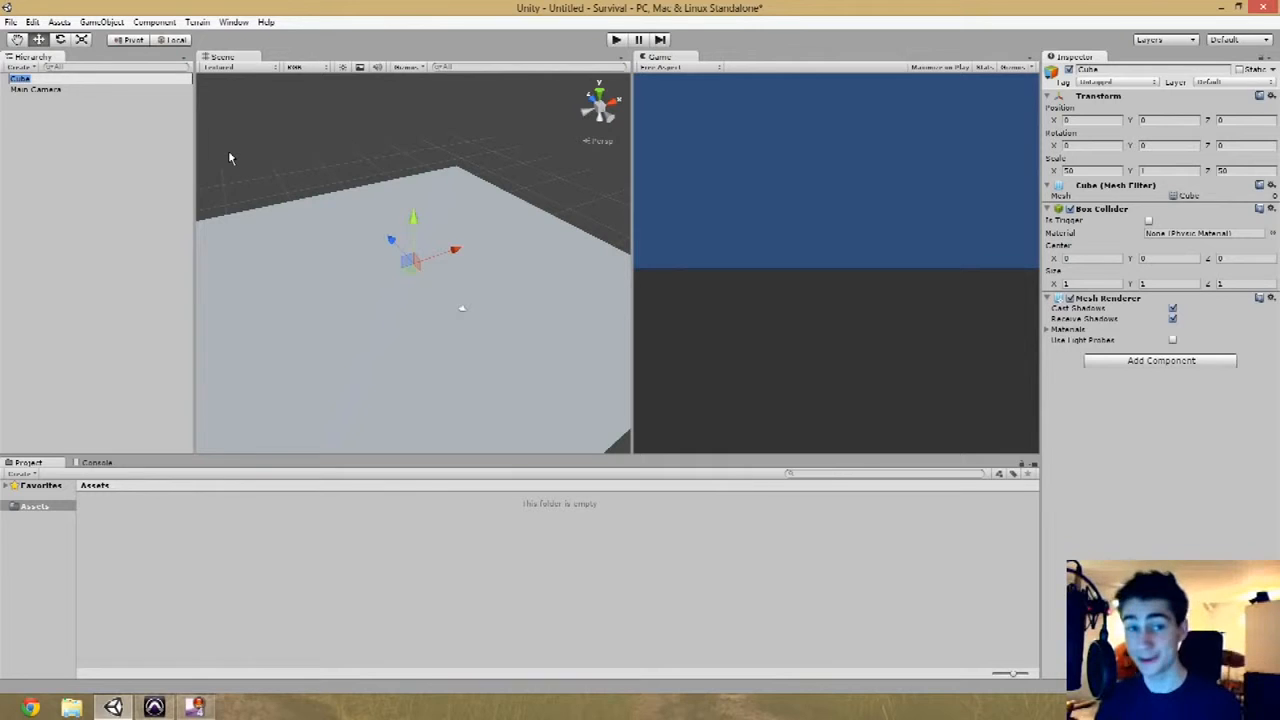
pyautogui.write('GroundPlane')
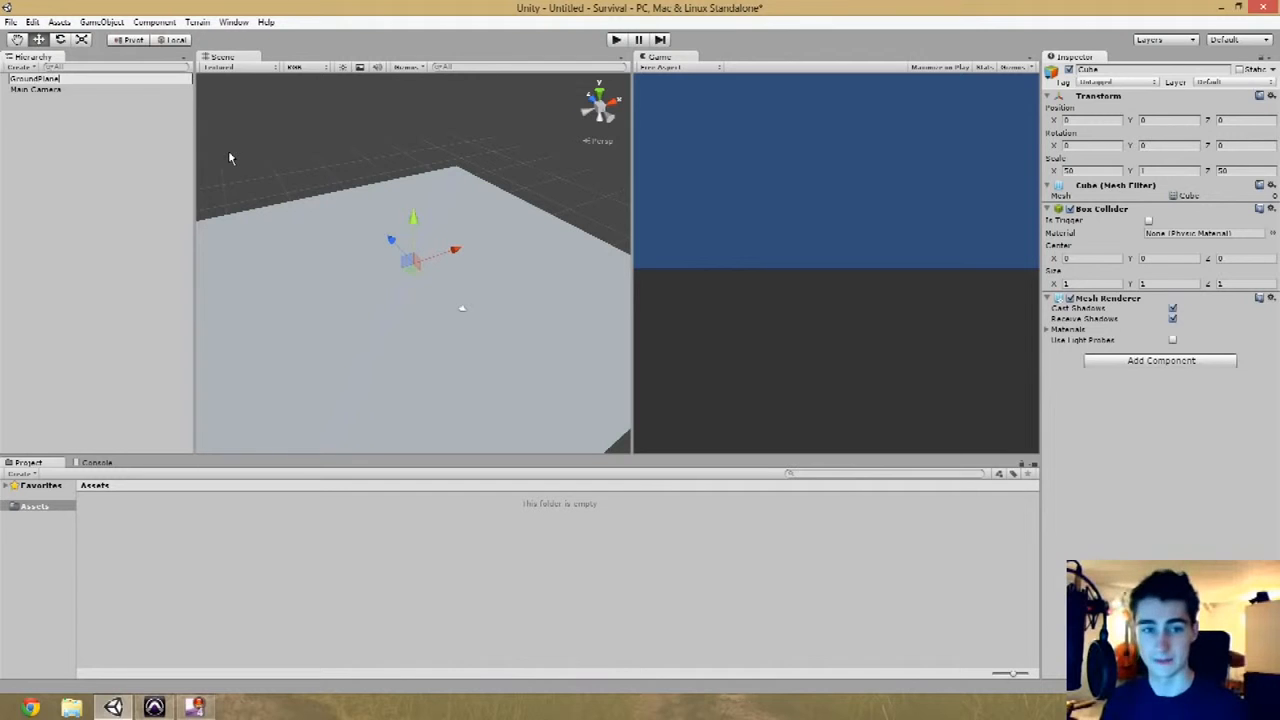
pyautogui.press('Return')
# - Examine the ground plane from several angles and distances in the scene
pyautogui.keyDown('alt'); pyautogui.moveTo(229, 157); pyautogui.dragTo(423, 283); pyautogui.keyUp('alt')
pyautogui.scroll(-5, 441, 286)
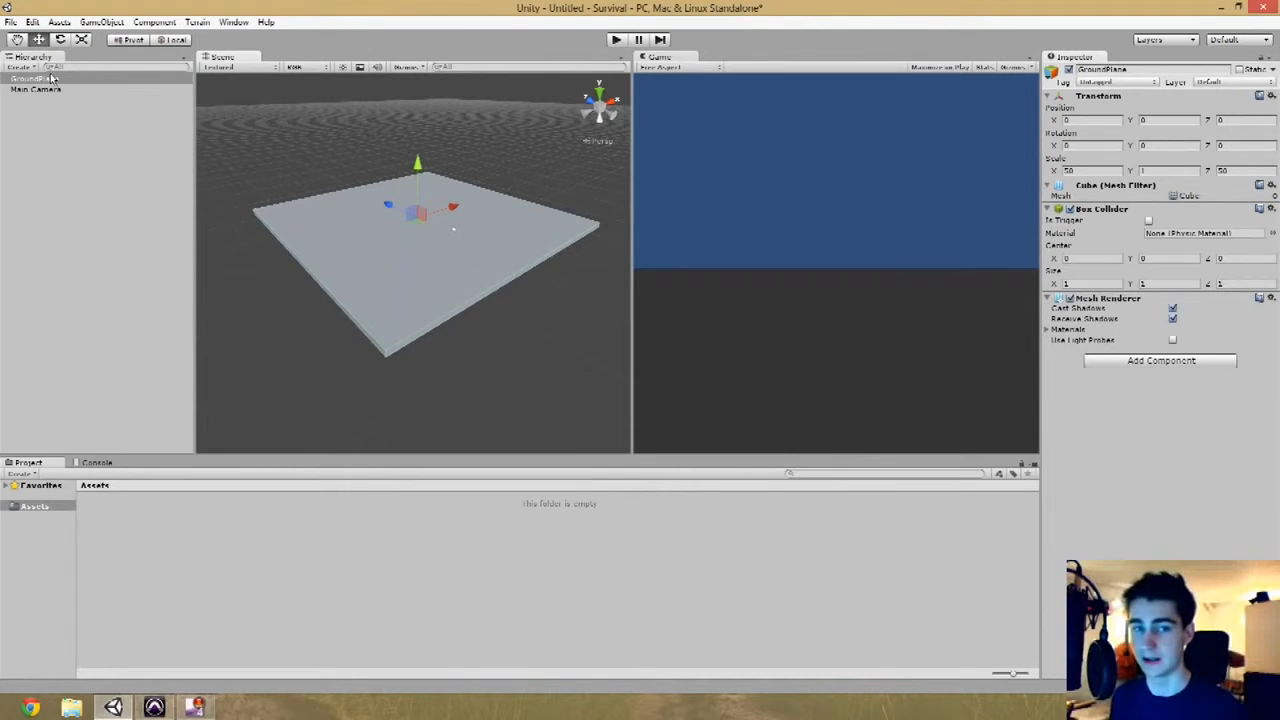
pyautogui.keyDown('alt'); pyautogui.moveTo(343, 147); pyautogui.dragTo(456, 241); pyautogui.keyUp('alt')
pyautogui.moveTo(456, 241); pyautogui.dragTo(447, 240, button='middle')
pyautogui.keyDown('alt'); pyautogui.moveTo(287, 208); pyautogui.dragTo(350, 211); pyautogui.keyUp('alt')
pyautogui.scroll(-4, 360, 205)
pyautogui.scroll(3, 367, 200)
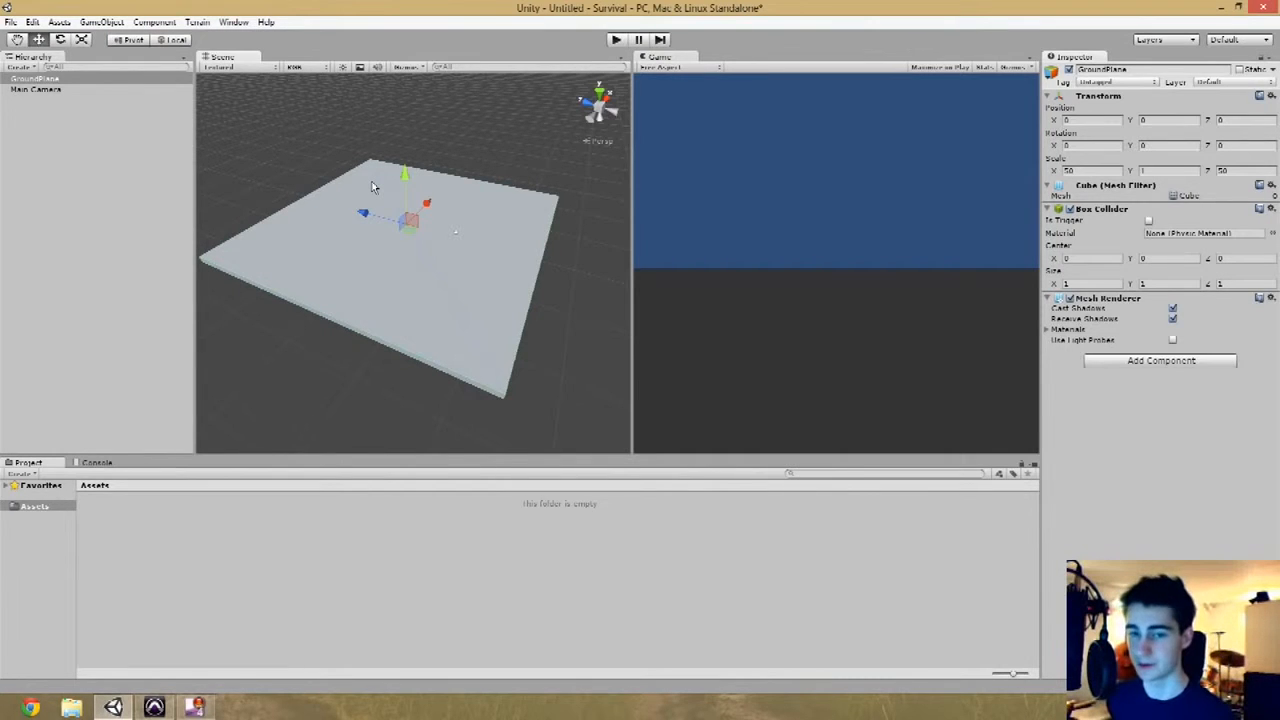
pyautogui.keyDown('alt'); pyautogui.moveTo(443, 213); pyautogui.dragTo(315, 200); pyautogui.keyUp('alt')
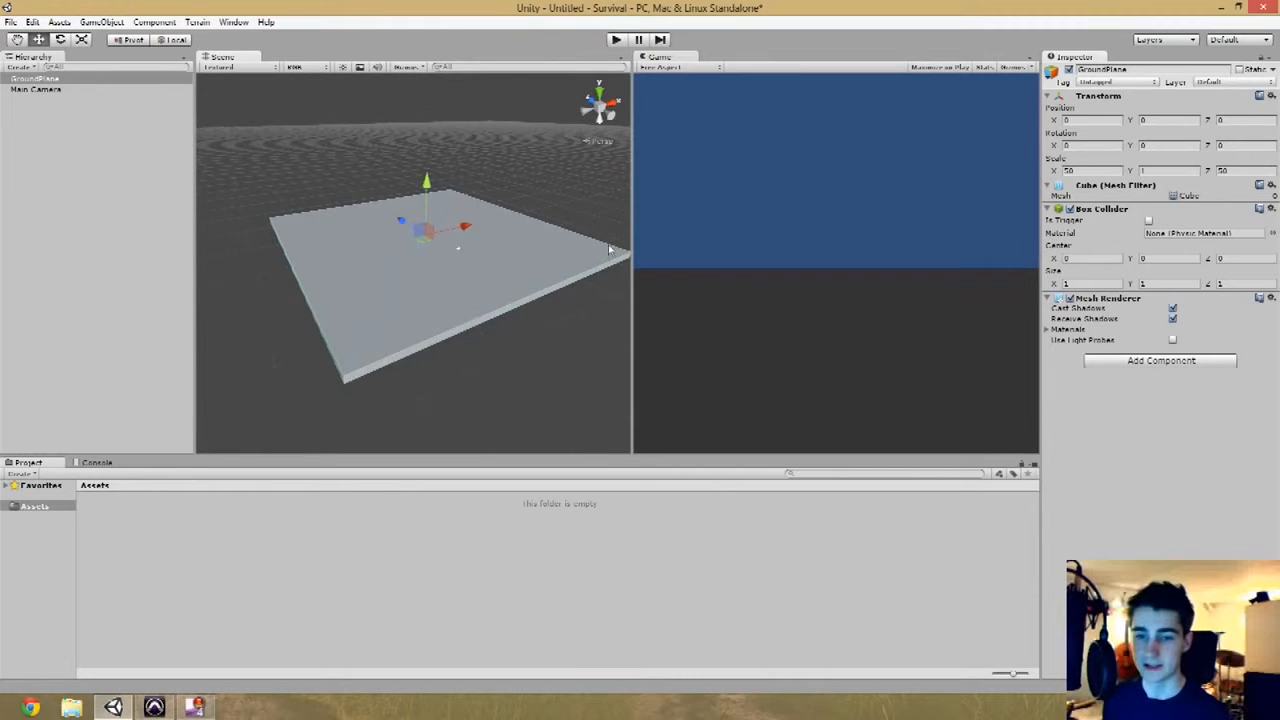
pyautogui.moveTo(486, 260); pyautogui.dragTo(480, 288, button='middle')
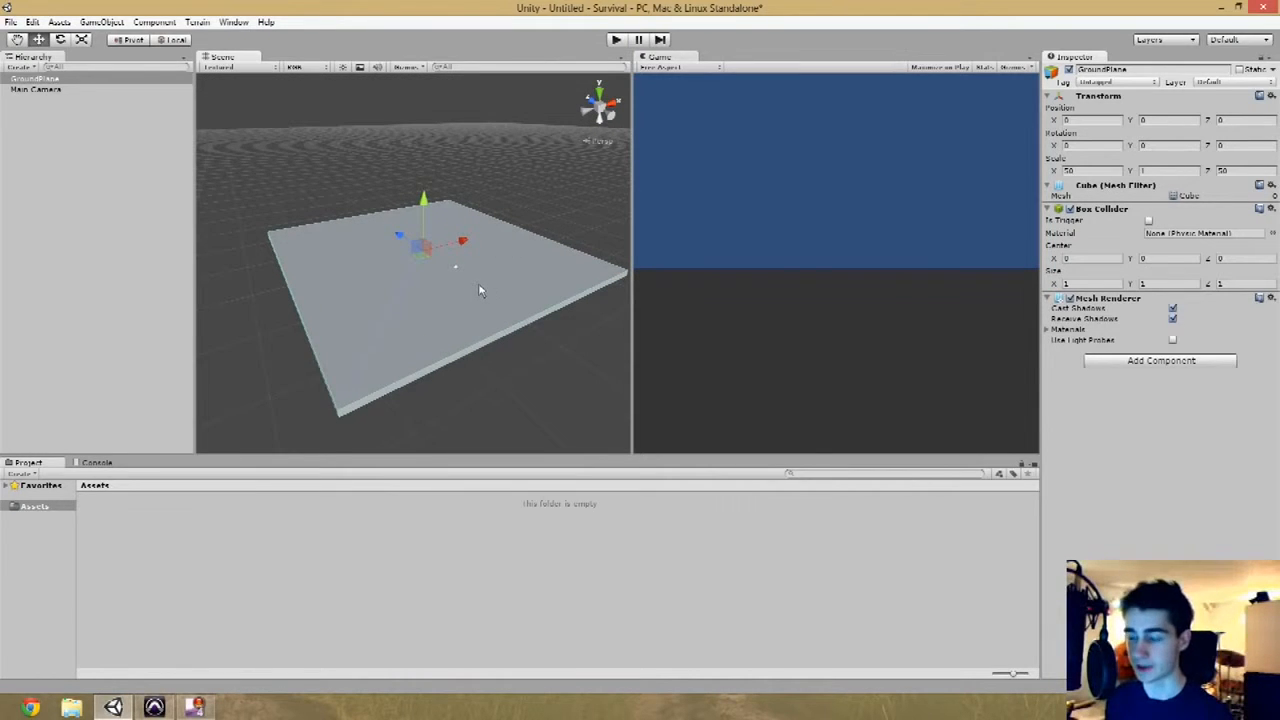
# - Import the Character Controller package with all of its items into the project's assets
pyautogui.rightClick(295, 553)
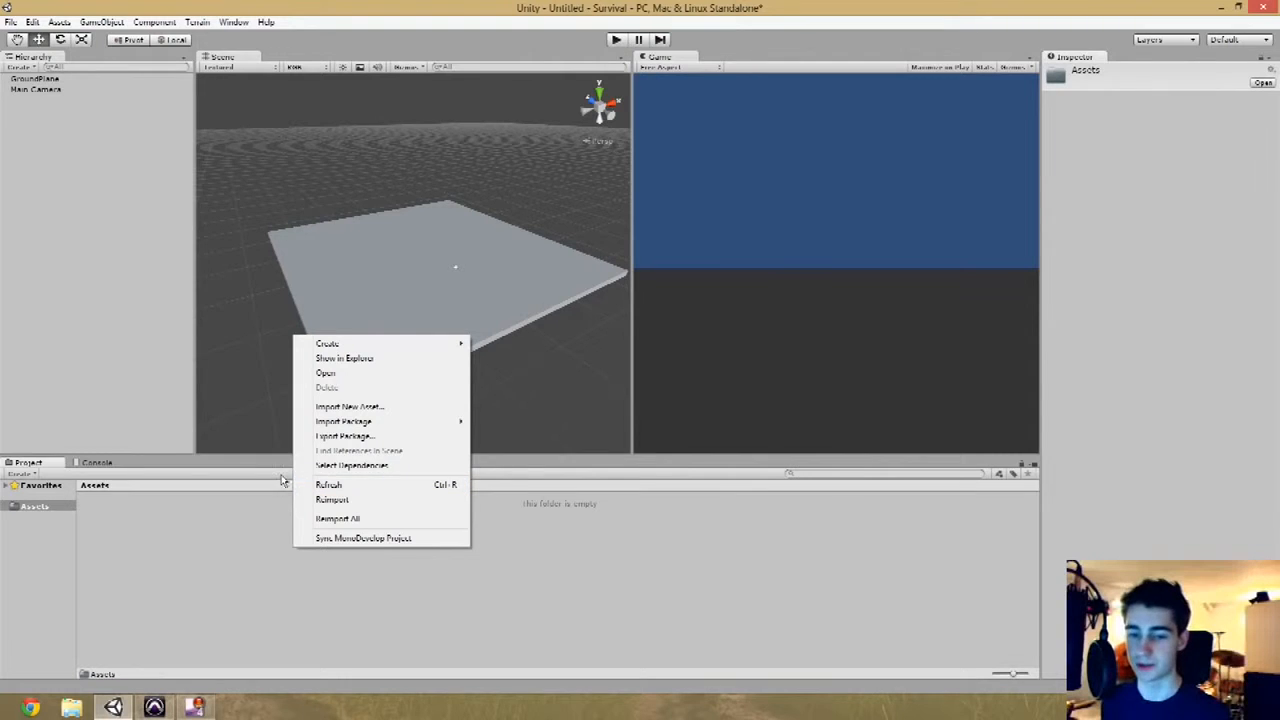
pyautogui.moveTo(430, 425)
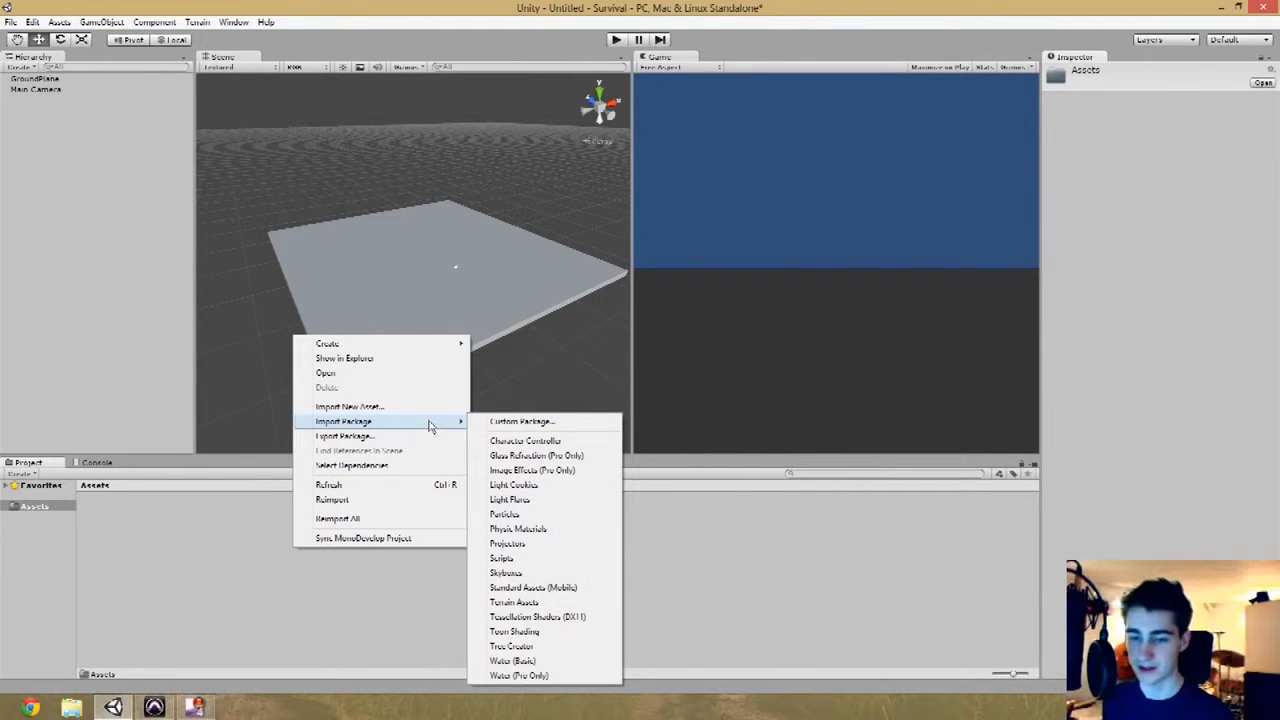
pyautogui.rightClick(200, 531)
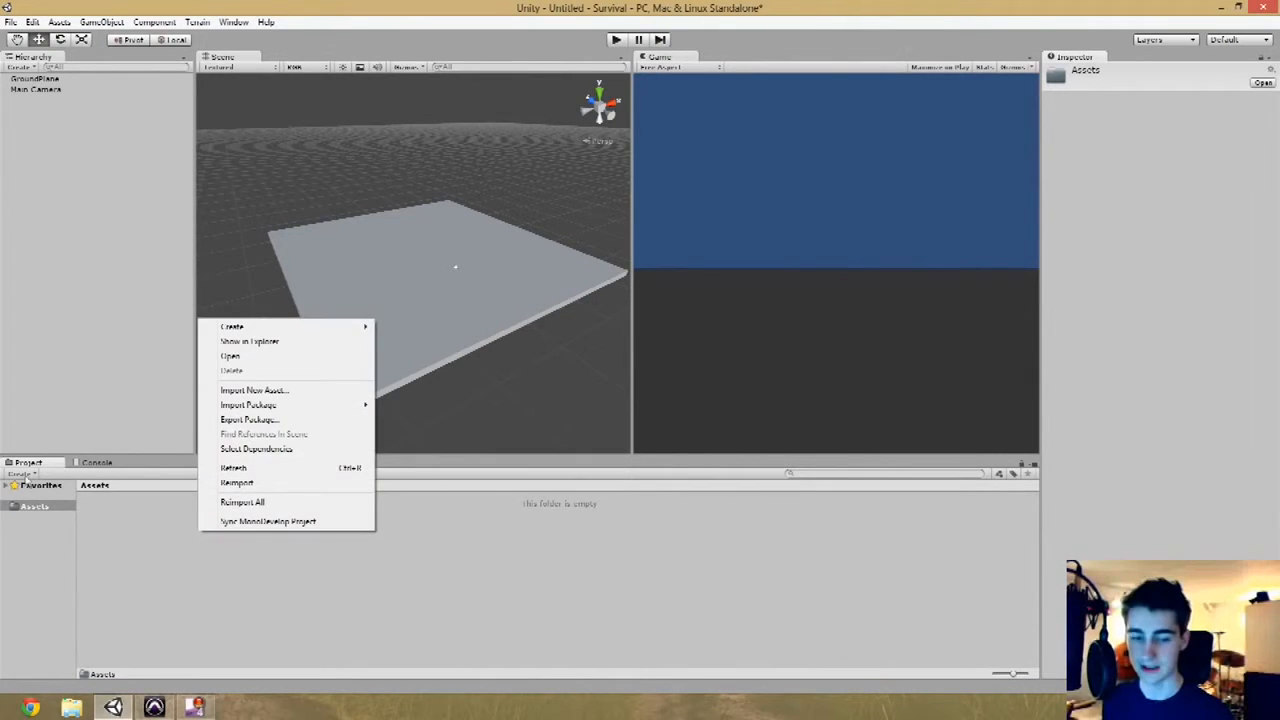
pyautogui.moveTo(308, 408)
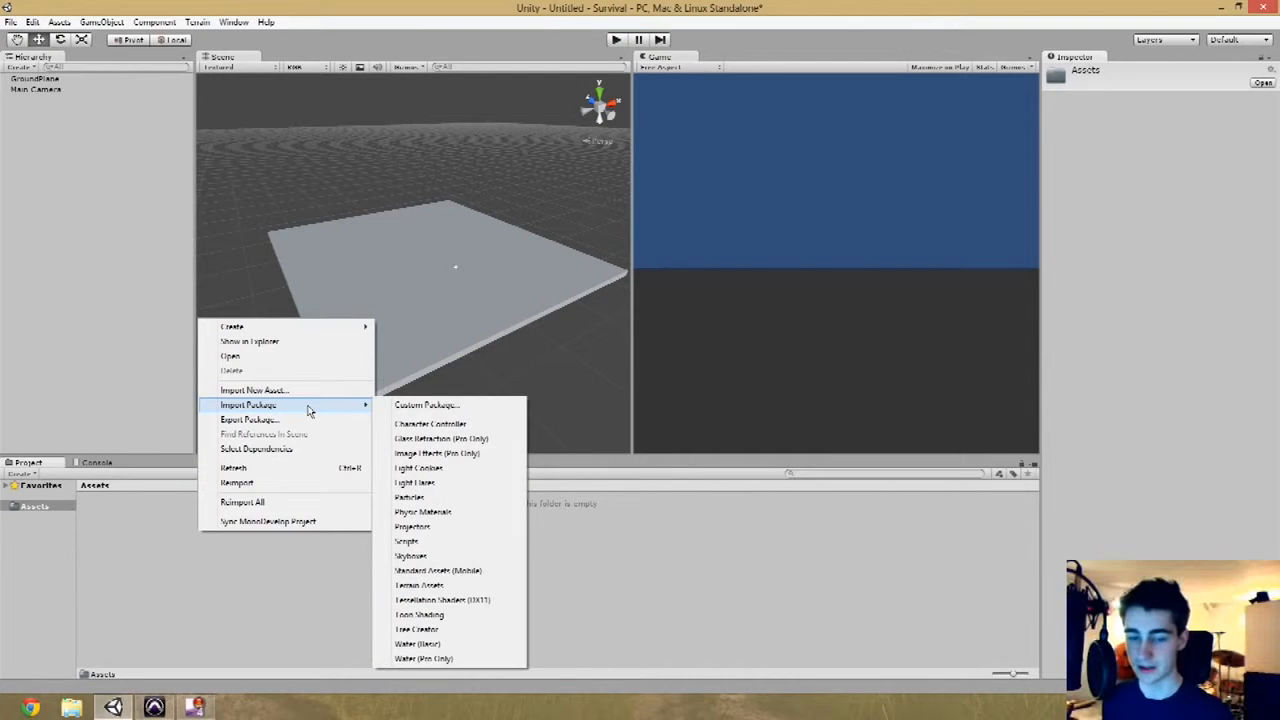
pyautogui.click(490, 428)
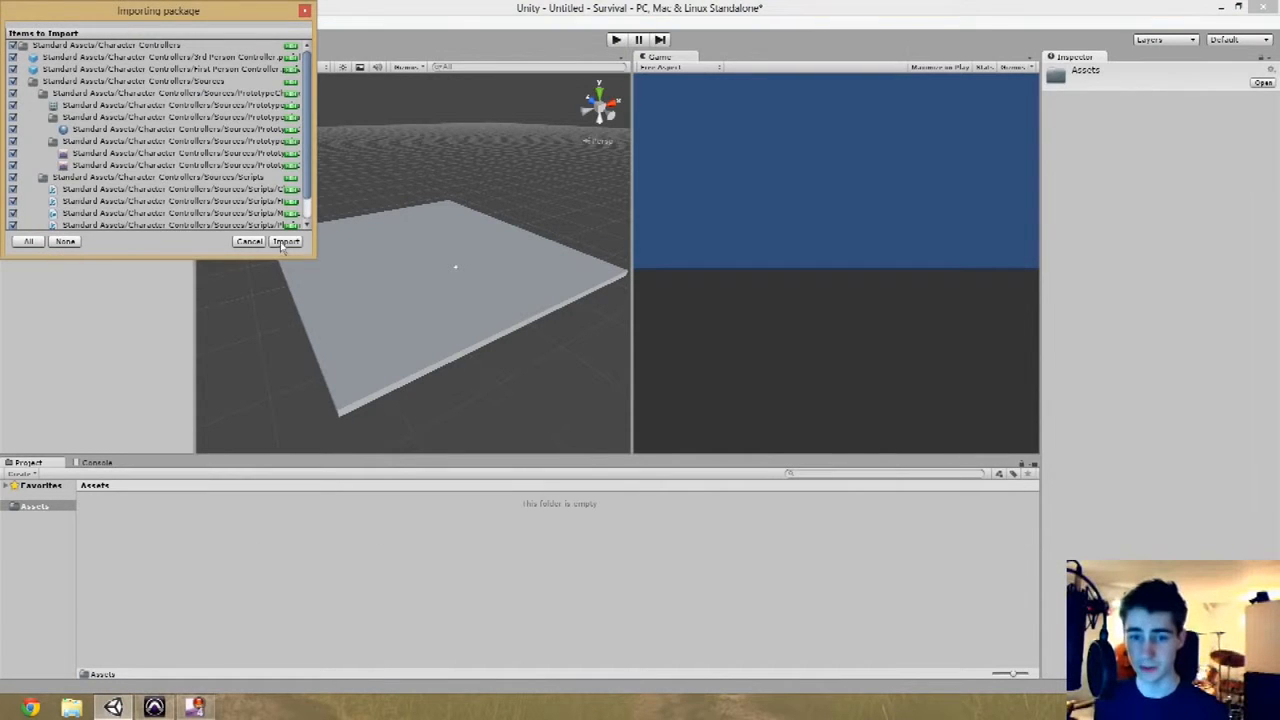
pyautogui.click(286, 242)
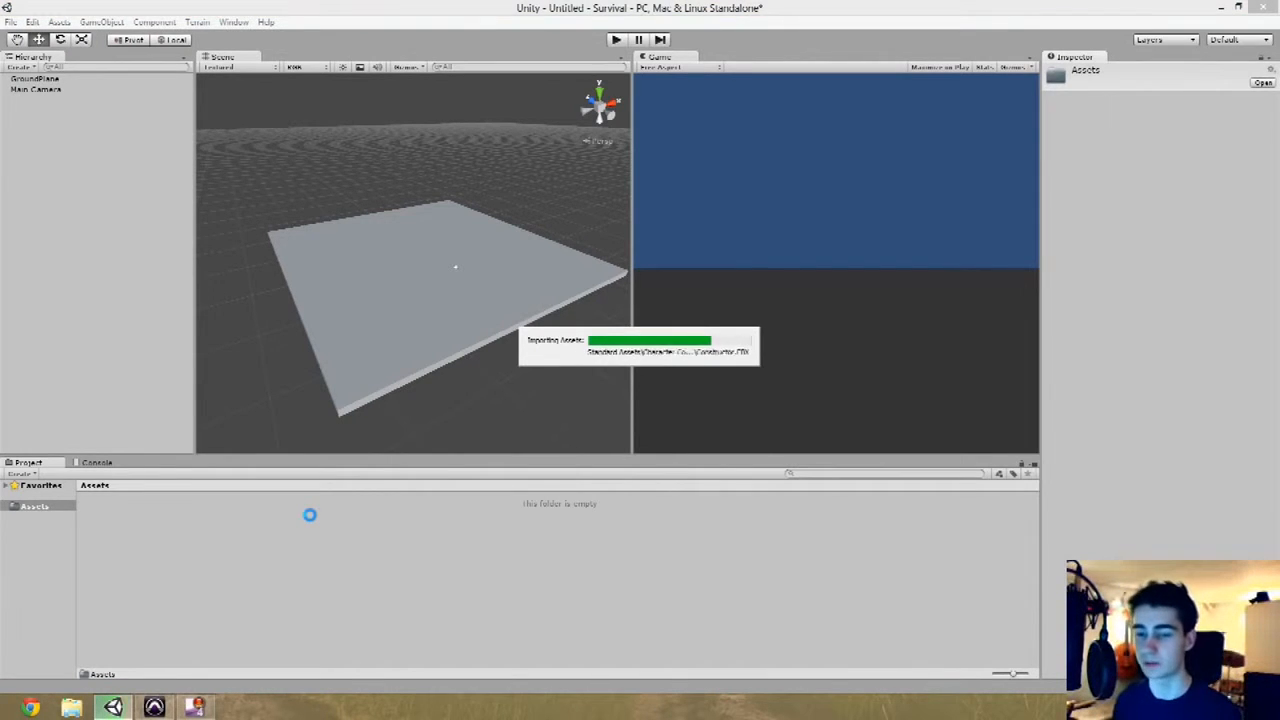
# - Place the First Person Controller prefab from the Standard Assets Character Controllers folder near the middle of the ground plane
pyautogui.click(166, 540)
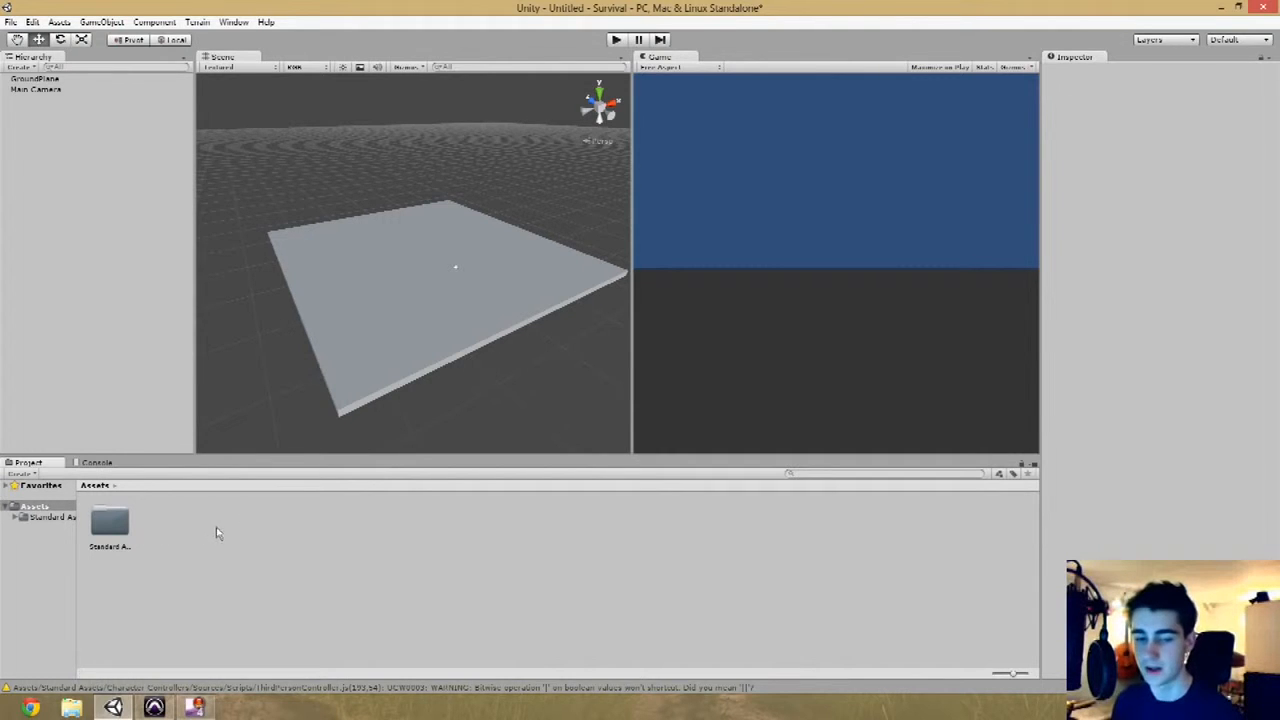
pyautogui.click(122, 511)
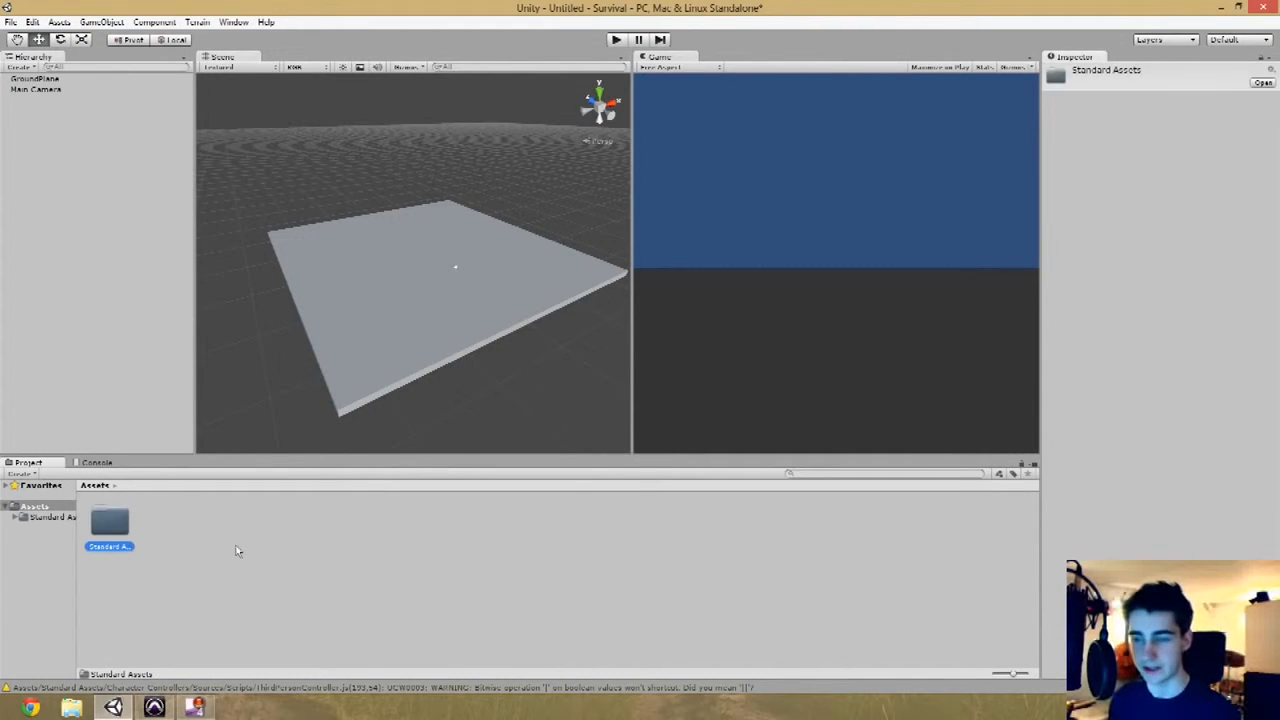
pyautogui.doubleClick(120, 516)
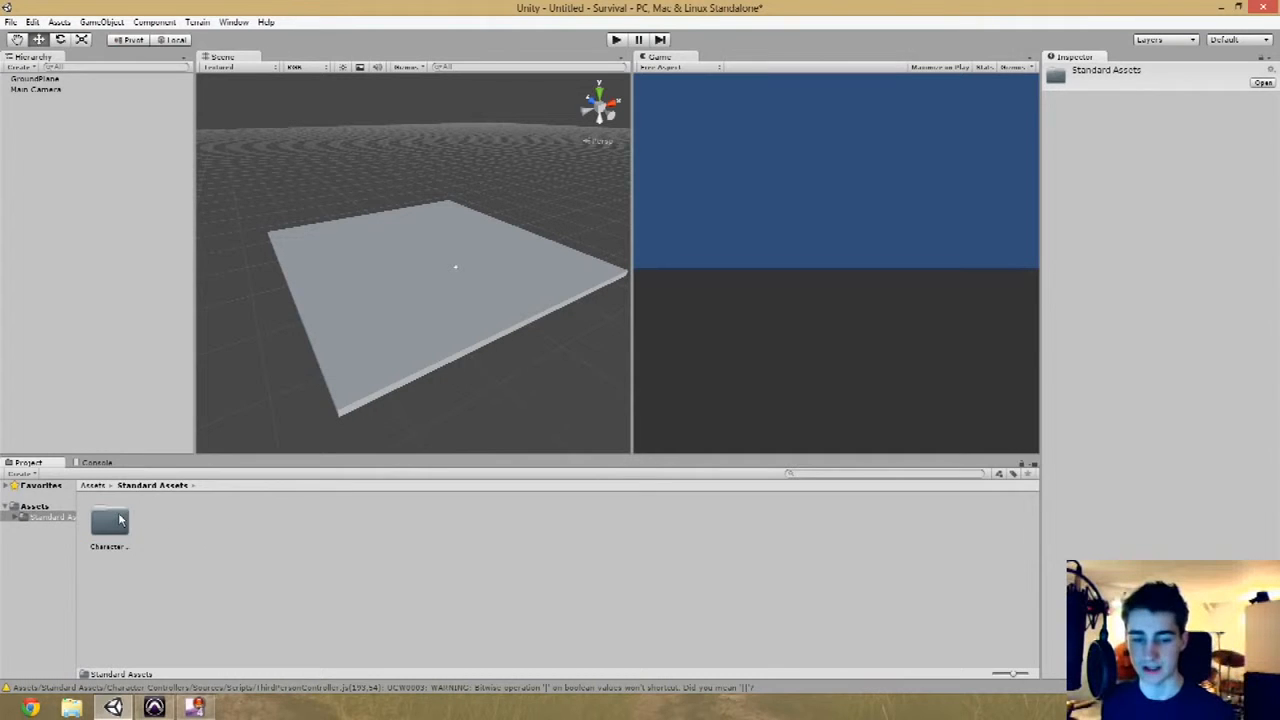
pyautogui.click(112, 520)
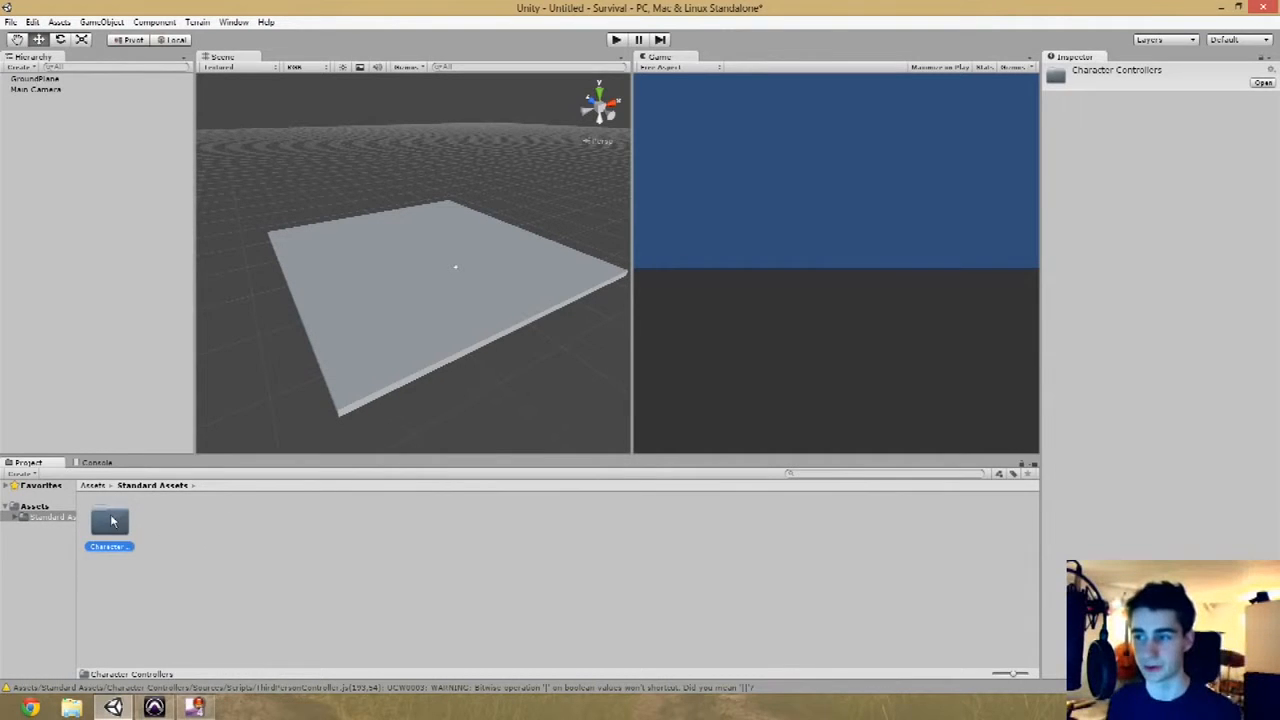
pyautogui.doubleClick(112, 520)
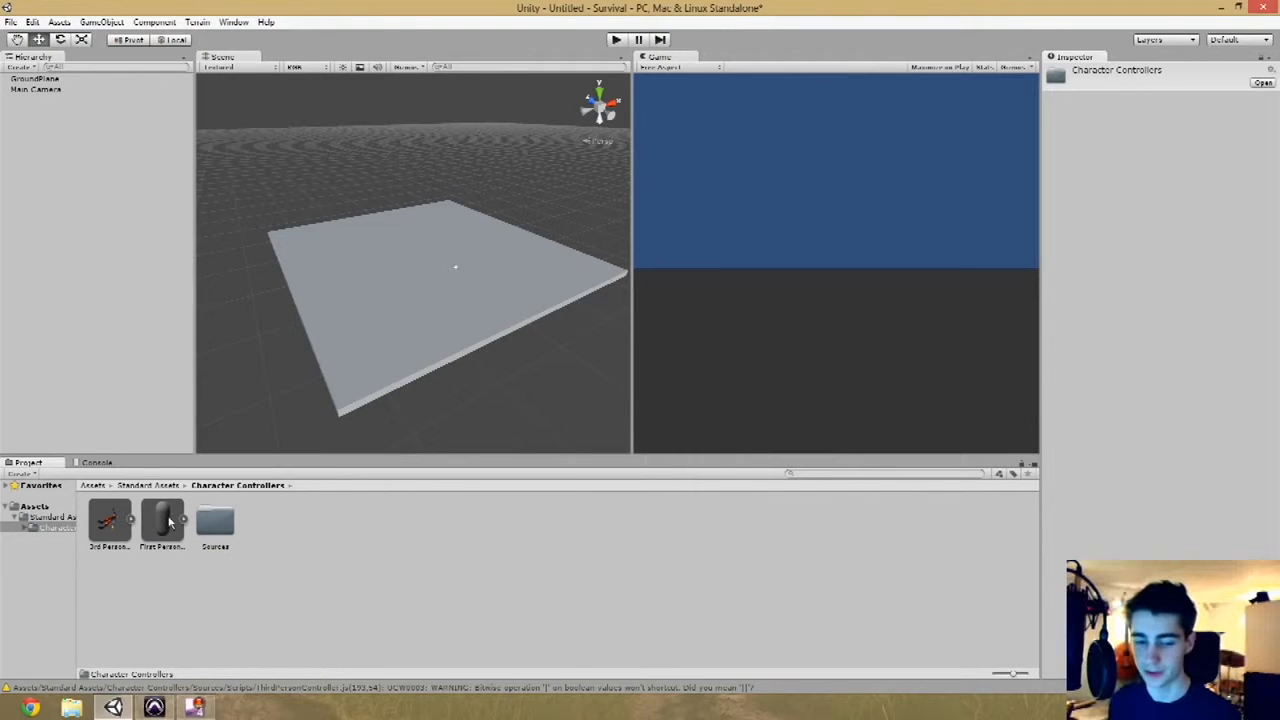
pyautogui.moveTo(162, 525); pyautogui.dragTo(427, 255)
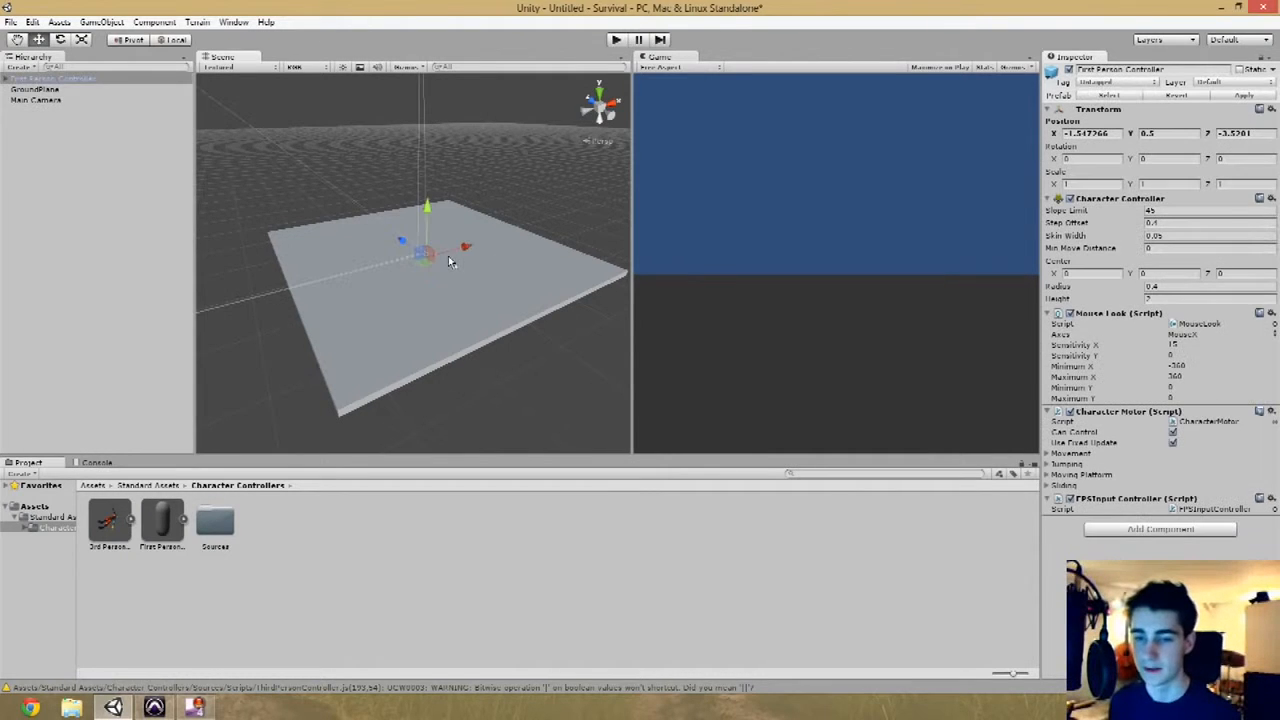
# - Raise the First Person Controller slightly so that its capsule stands on top of the ground plane
pyautogui.scroll(3, 448, 256)
pyautogui.press('f')
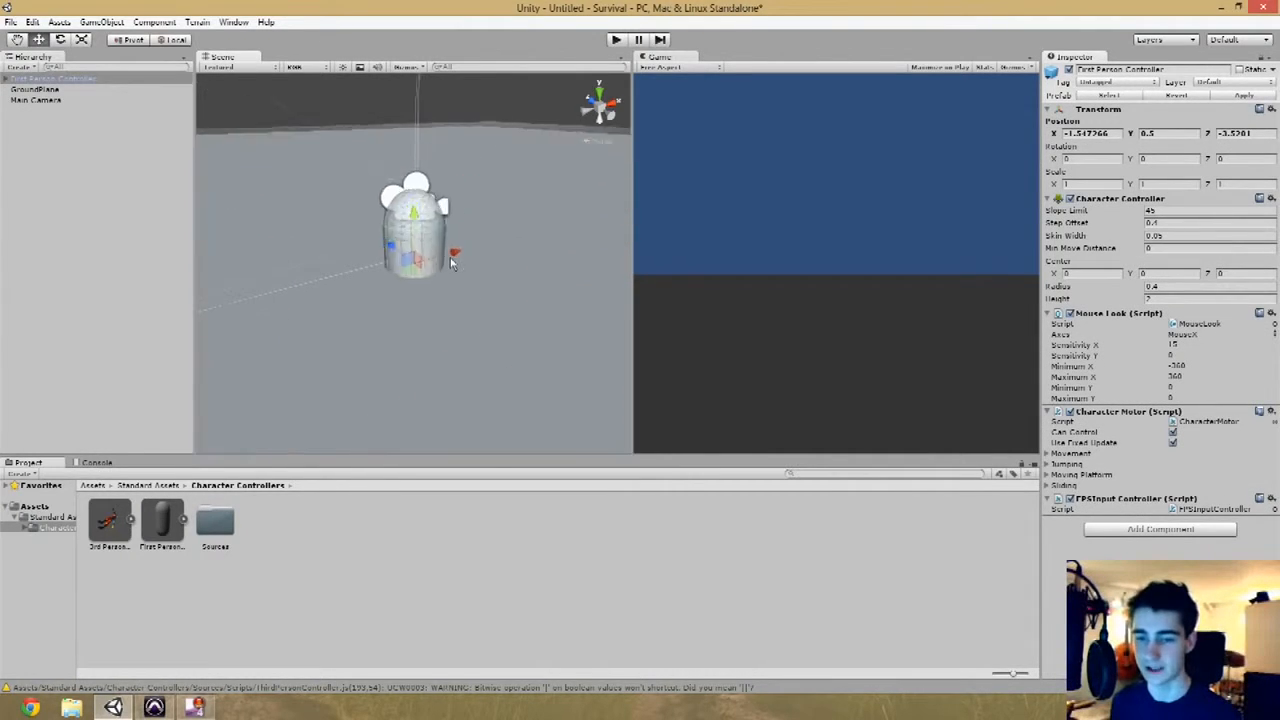
pyautogui.keyDown('alt'); pyautogui.moveTo(457, 280); pyautogui.dragTo(529, 236); pyautogui.keyUp('alt')
pyautogui.scroll(-7, 469, 306)
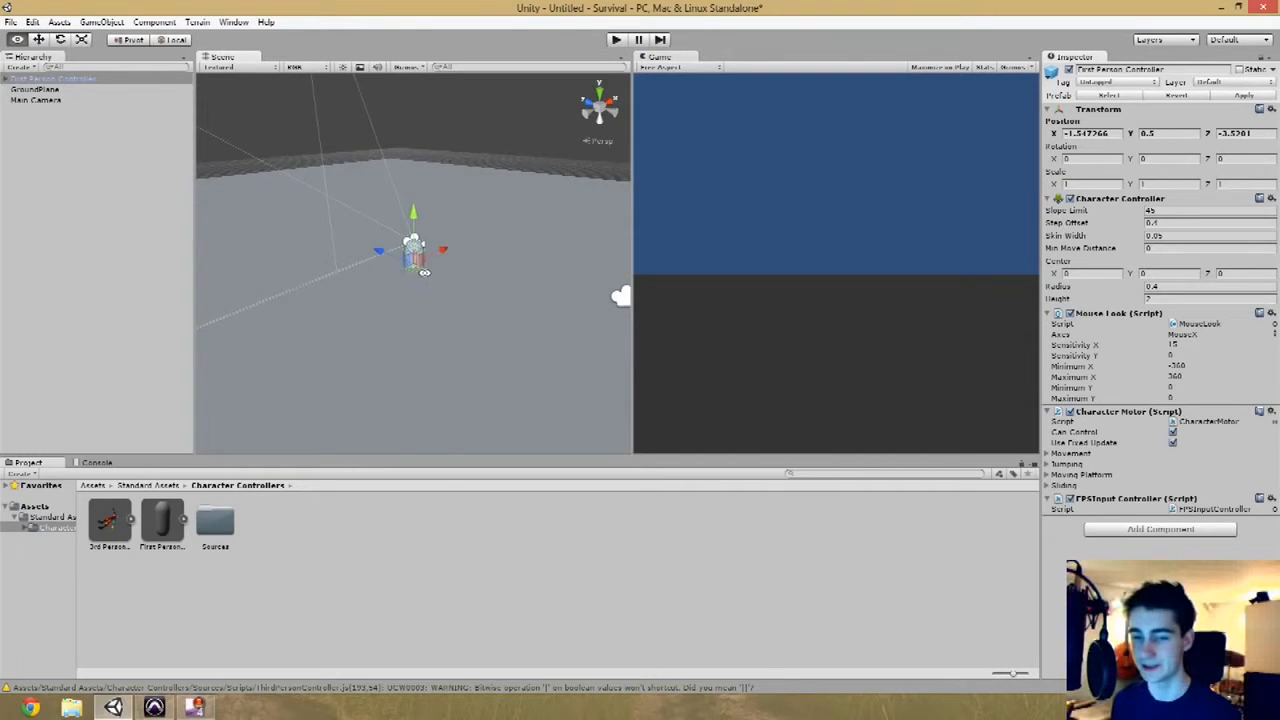
pyautogui.keyDown('alt'); pyautogui.moveTo(420, 268); pyautogui.dragTo(431, 309); pyautogui.keyUp('alt')
pyautogui.moveTo(415, 225)
pyautogui.mouseDown()
pyautogui.moveTo(411, 190)
pyautogui.moveTo(409, 202)
pyautogui.mouseUp()
pyautogui.keyDown('alt'); pyautogui.moveTo(429, 323); pyautogui.dragTo(474, 268); pyautogui.keyUp('alt')
pyautogui.scroll(-1, 475, 268)
pyautogui.click(510, 156)
pyautogui.scroll(-10, 482, 272)
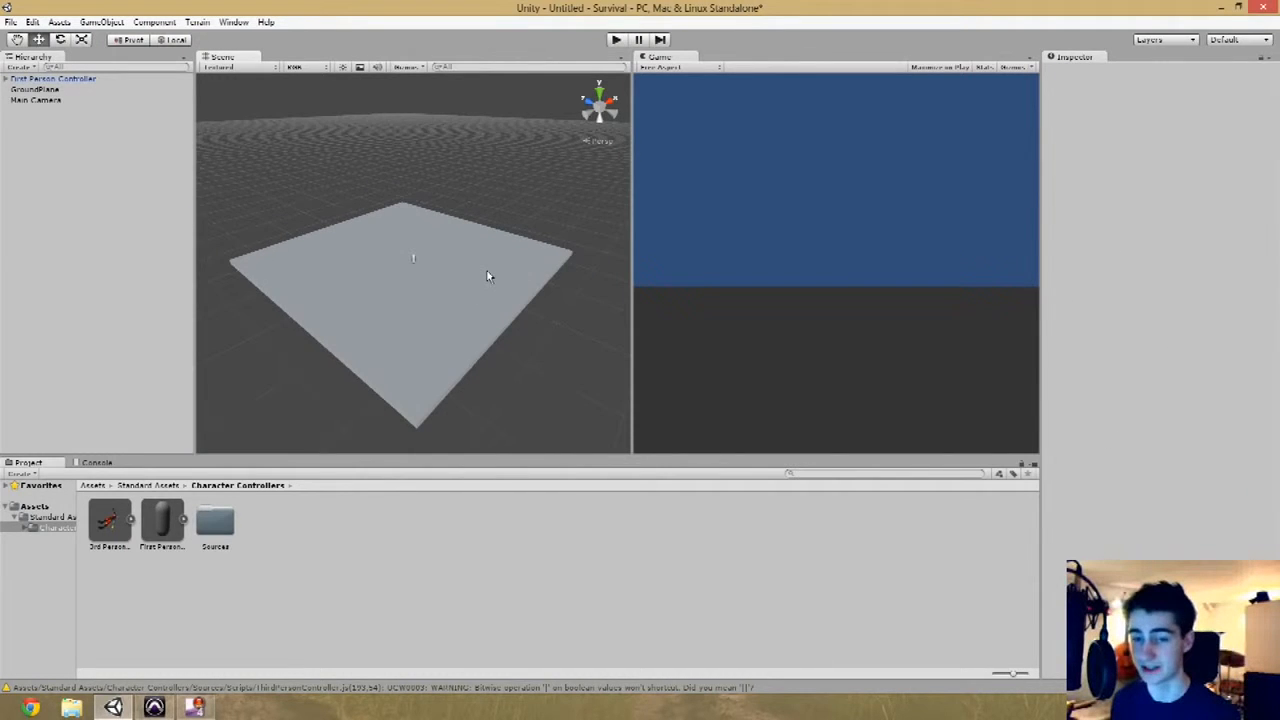
pyautogui.moveTo(447, 301)
pyautogui.keyDown('alt'); pyautogui.mouseDown()
pyautogui.moveTo(434, 226)
pyautogui.moveTo(454, 295)
pyautogui.mouseUp(); pyautogui.keyUp('alt')
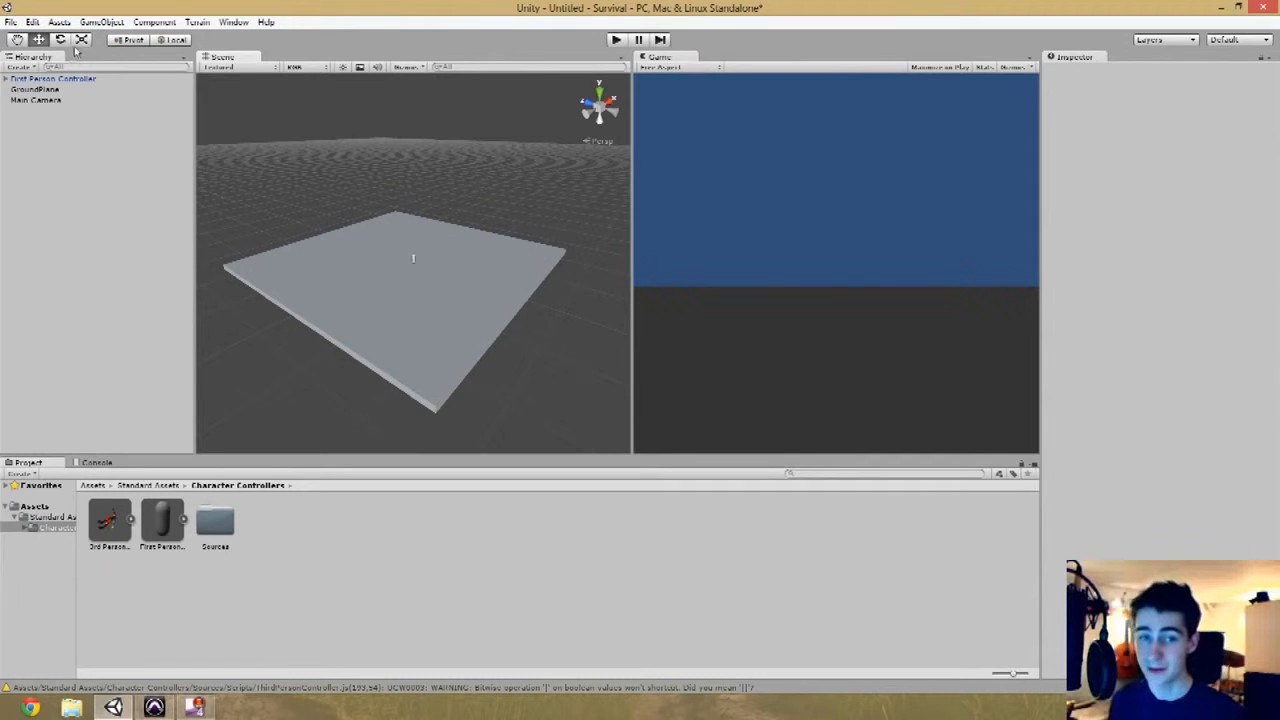
# - Add a point light to the scene and raise it above the ground plane to about 17.5 on Y
pyautogui.click(103, 22)
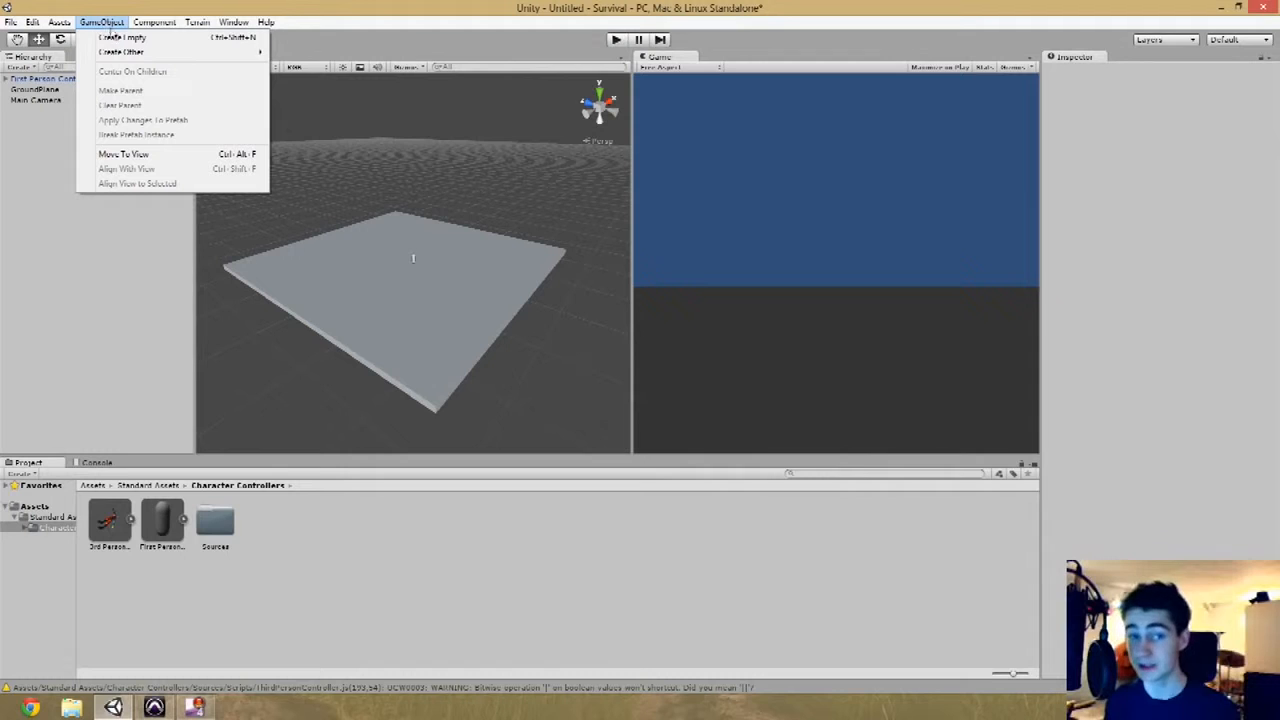
pyautogui.moveTo(150, 53)
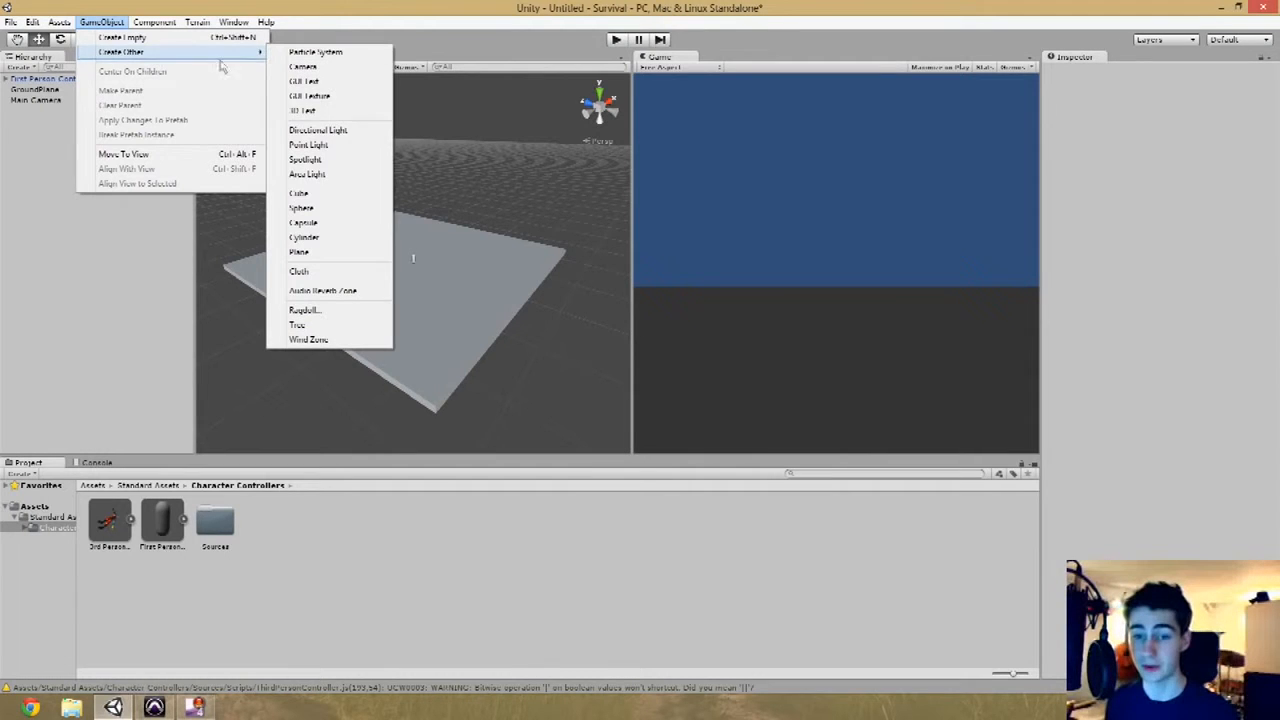
pyautogui.click(310, 145)
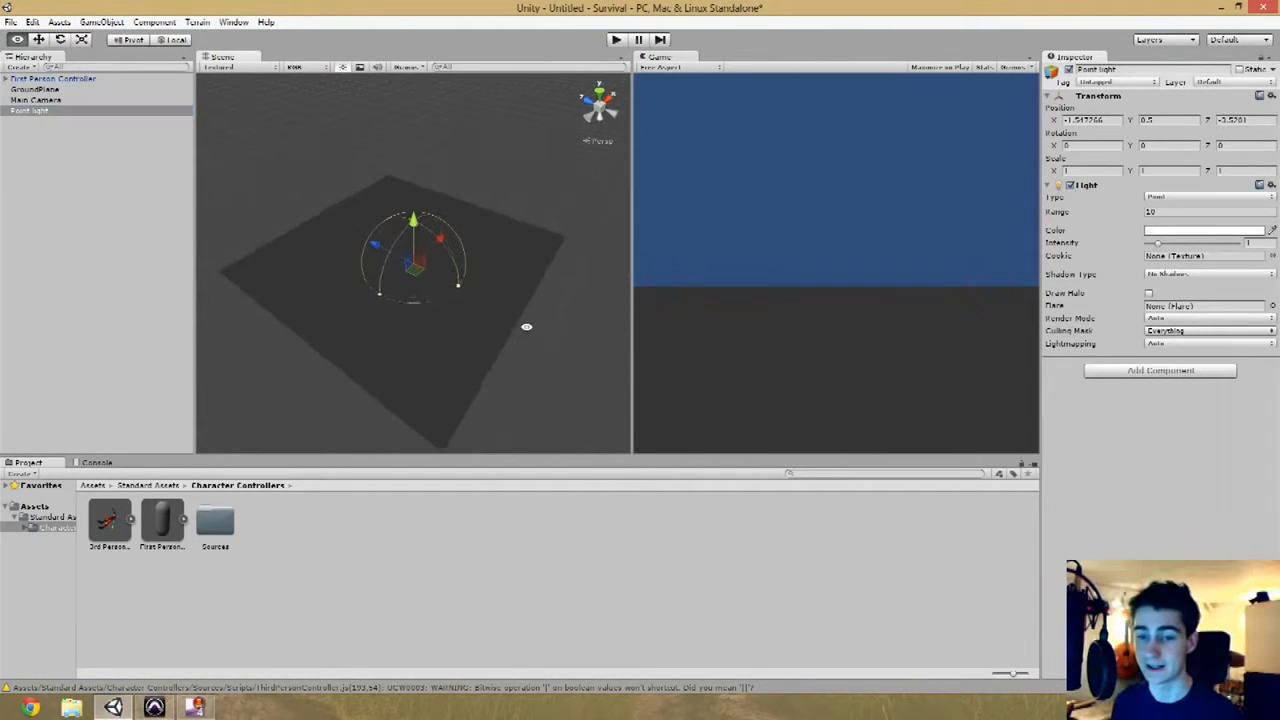
pyautogui.keyDown('alt'); pyautogui.moveTo(446, 254); pyautogui.dragTo(443, 311); pyautogui.keyUp('alt')
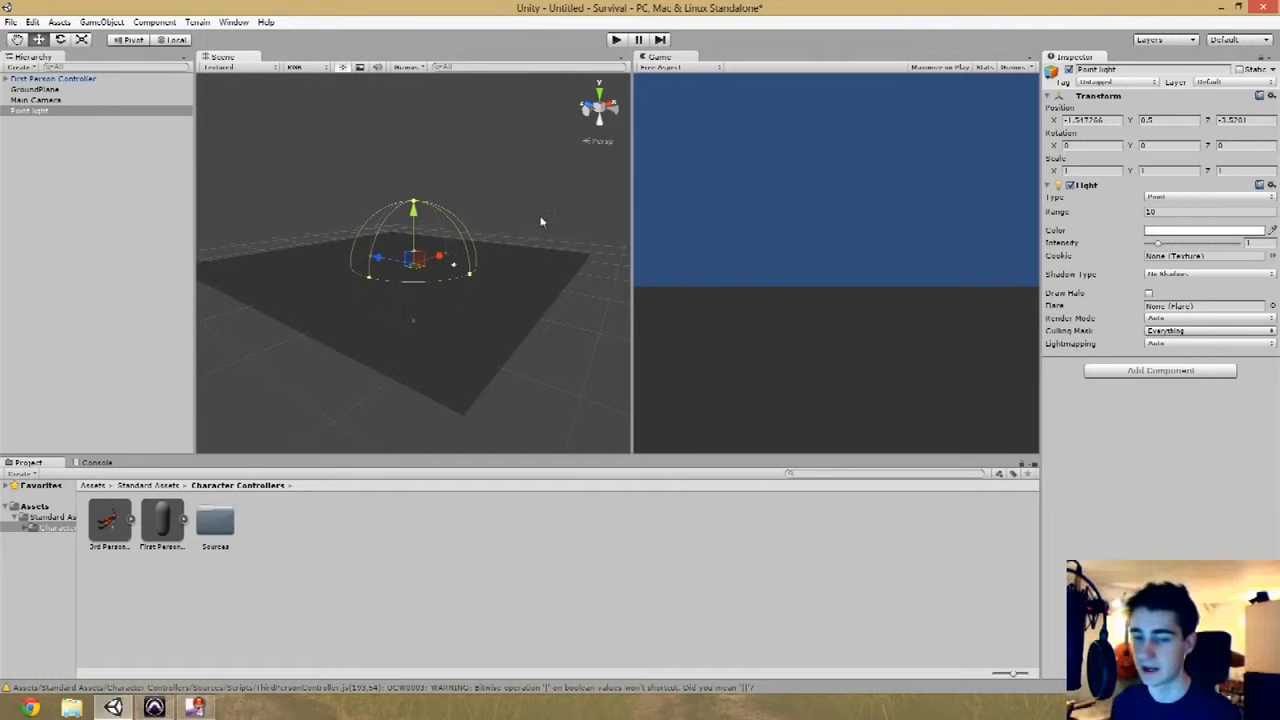
pyautogui.keyDown('alt'); pyautogui.moveTo(483, 212); pyautogui.dragTo(398, 116); pyautogui.keyUp('alt')
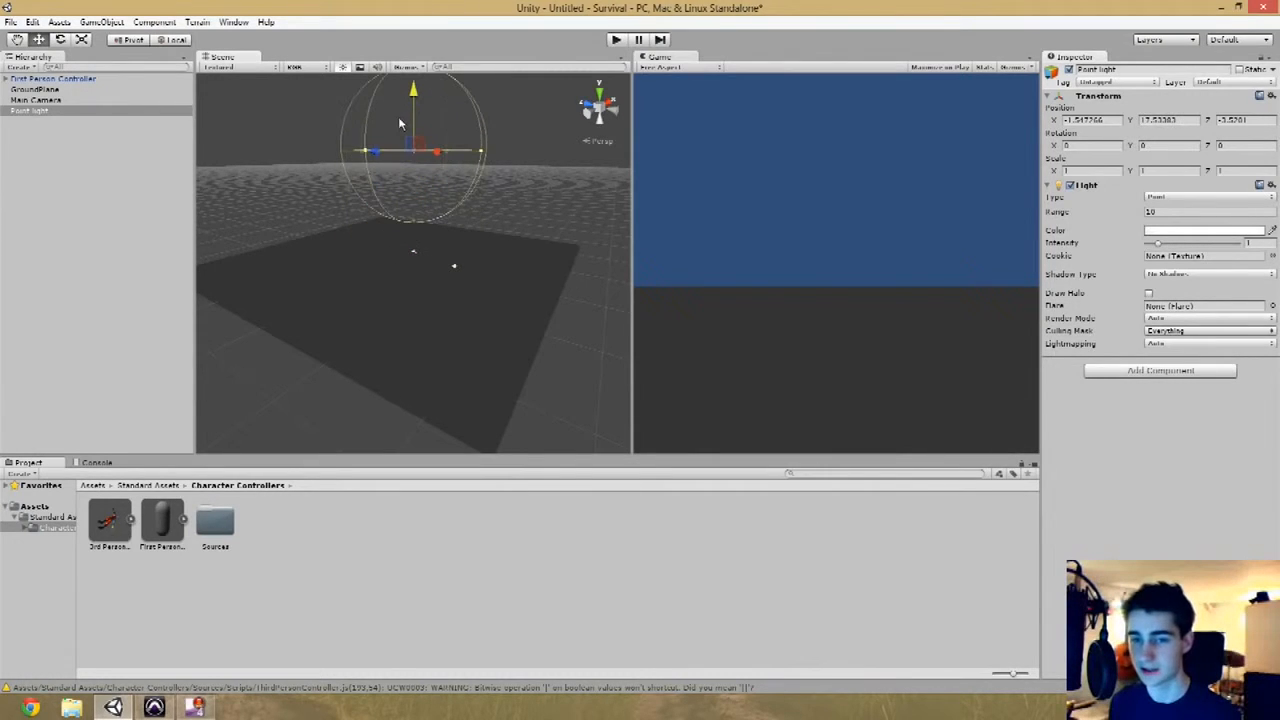
# - Try wider ranges for the point light and set its range to 50
pyautogui.click(1176, 213)
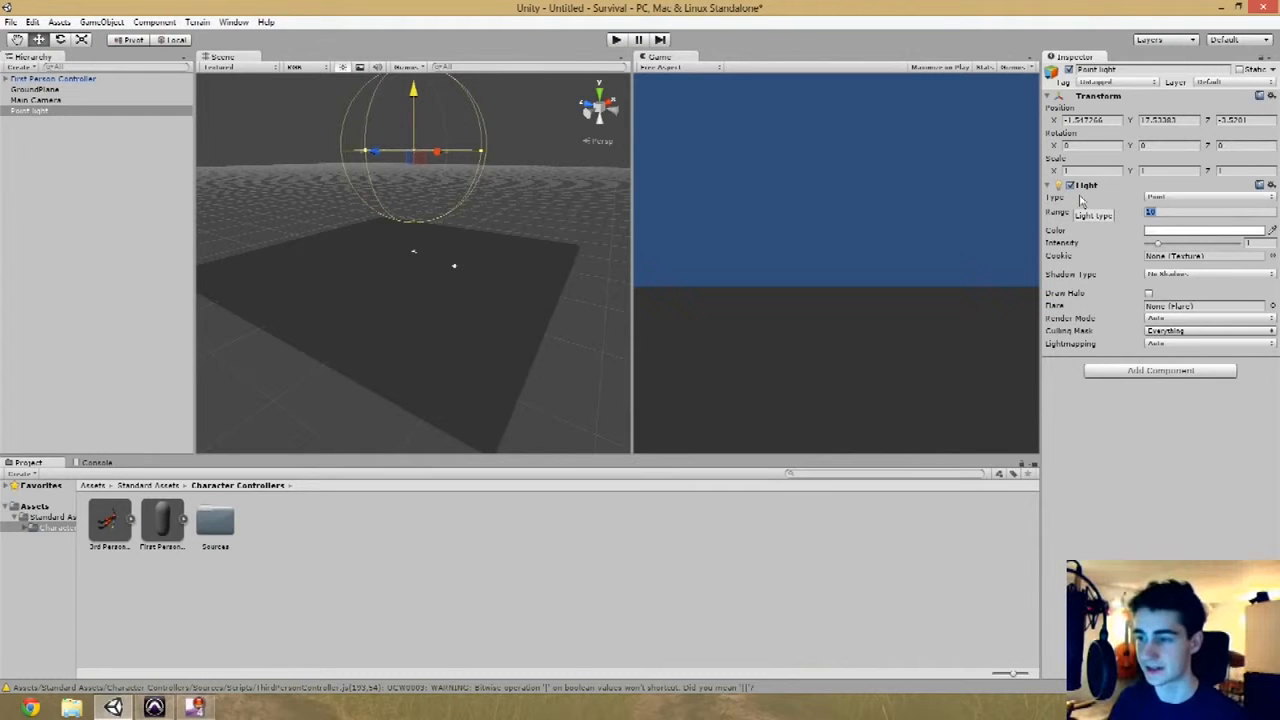
pyautogui.write('30')
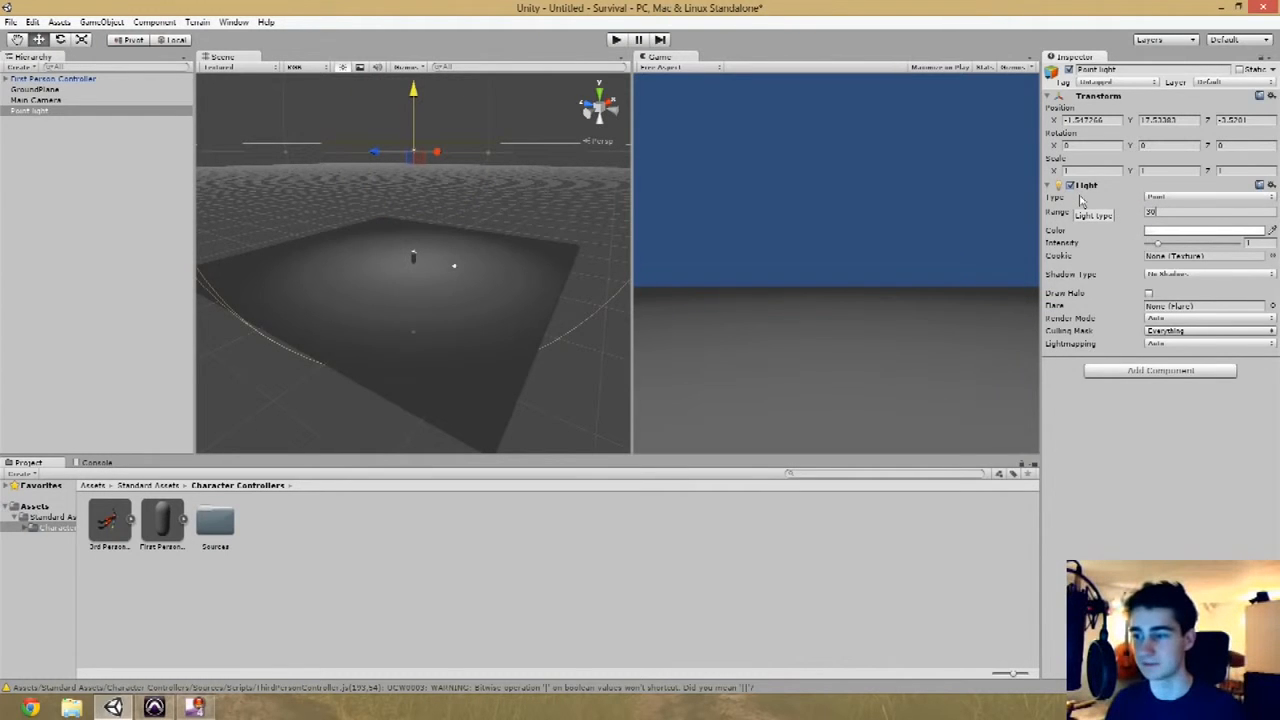
pyautogui.press('BackSpace')
pyautogui.press('BackSpace')
pyautogui.write('40')
pyautogui.press('BackSpace')
pyautogui.press('BackSpace')
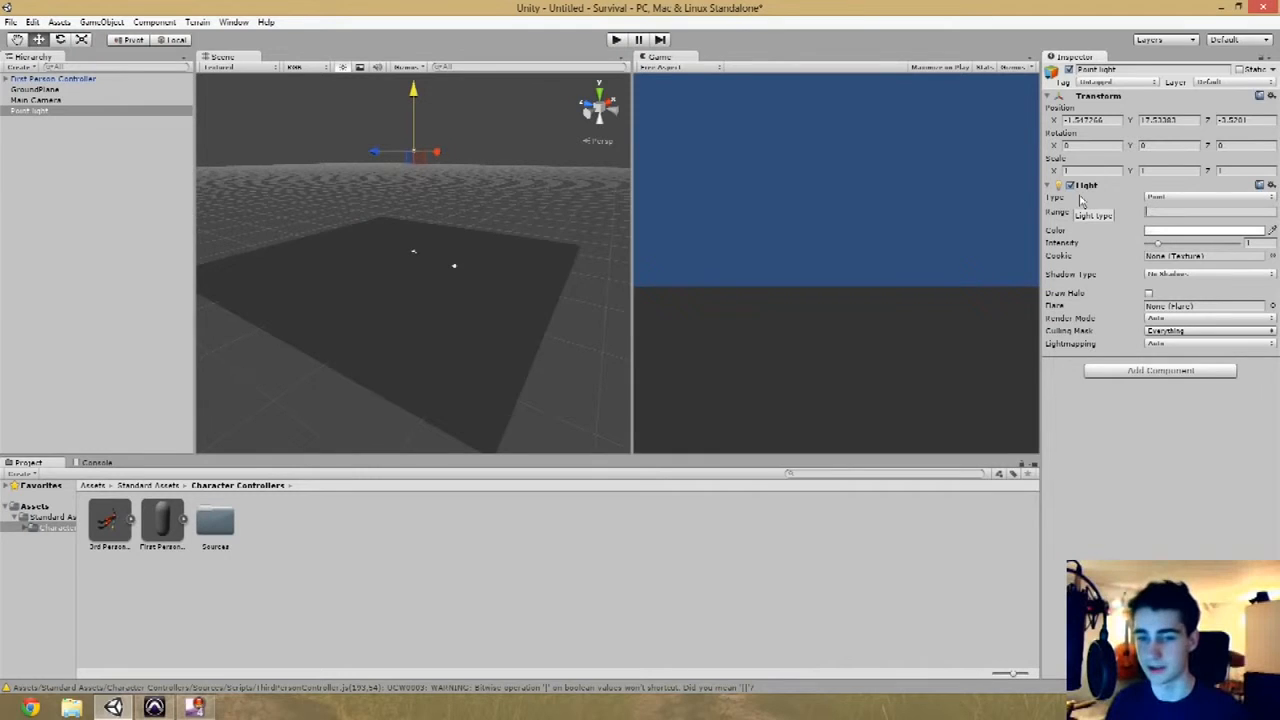
pyautogui.write('50')
pyautogui.press('BackSpace')
pyautogui.press('BackSpace')
pyautogui.write('50')
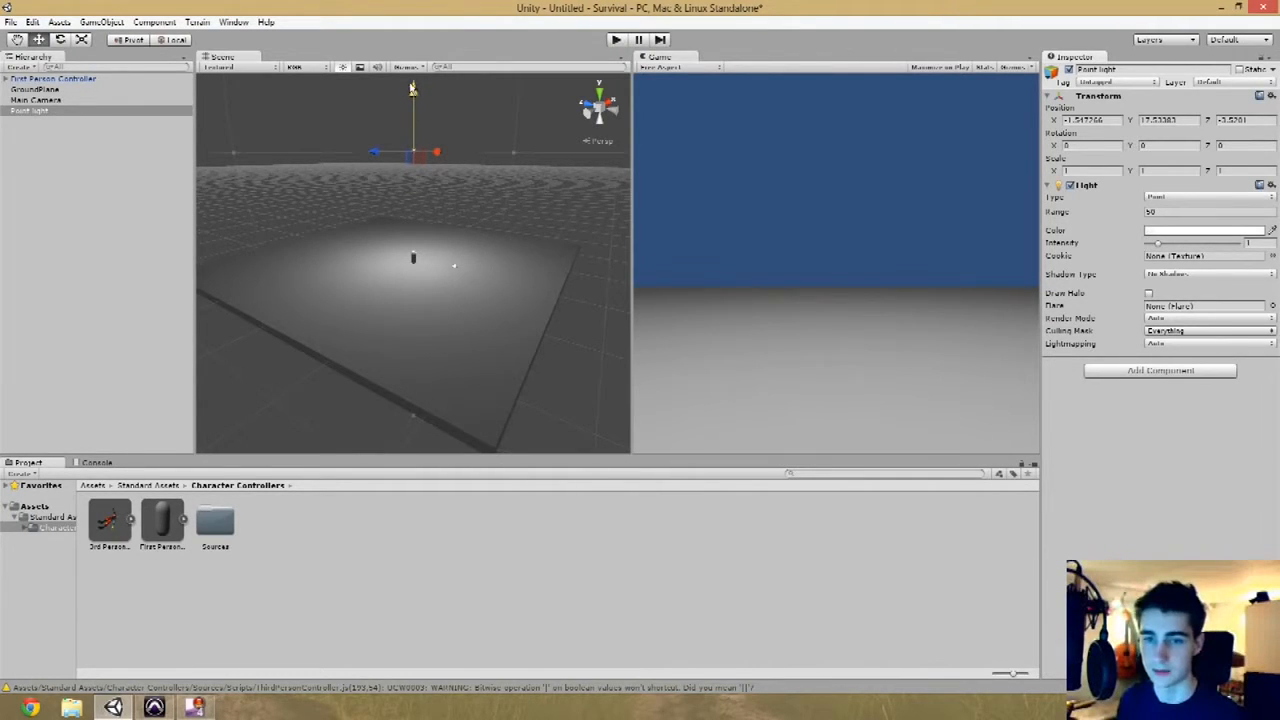
# - Raise the point light slightly to about 17.8 on Y and deselect it
pyautogui.moveTo(415, 91); pyautogui.dragTo(416, 86)
pyautogui.keyDown('alt'); pyautogui.moveTo(567, 208); pyautogui.dragTo(477, 346); pyautogui.keyUp('alt')
pyautogui.scroll(-5, 486, 283)
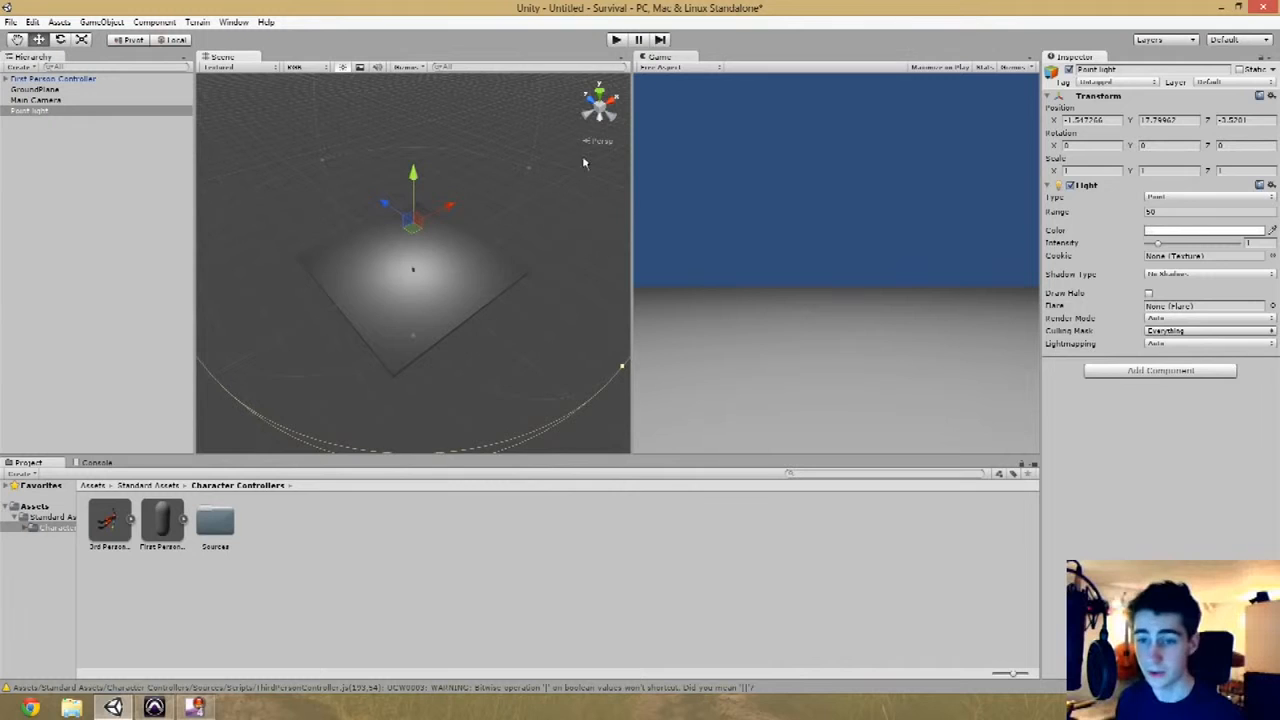
pyautogui.click(558, 122)
# - Play-test the scene by walking the first-person character around the ground plane and off its edge, and stop the game
pyautogui.click(810, 350)
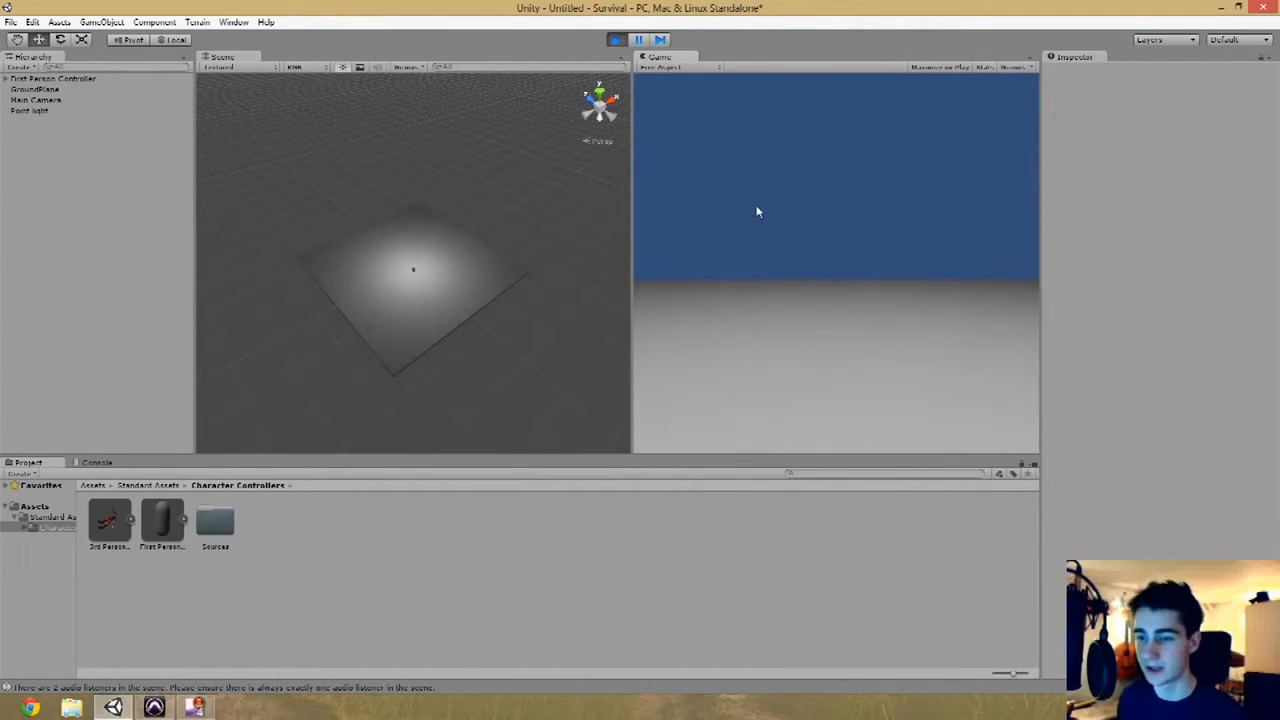
pyautogui.press('w')
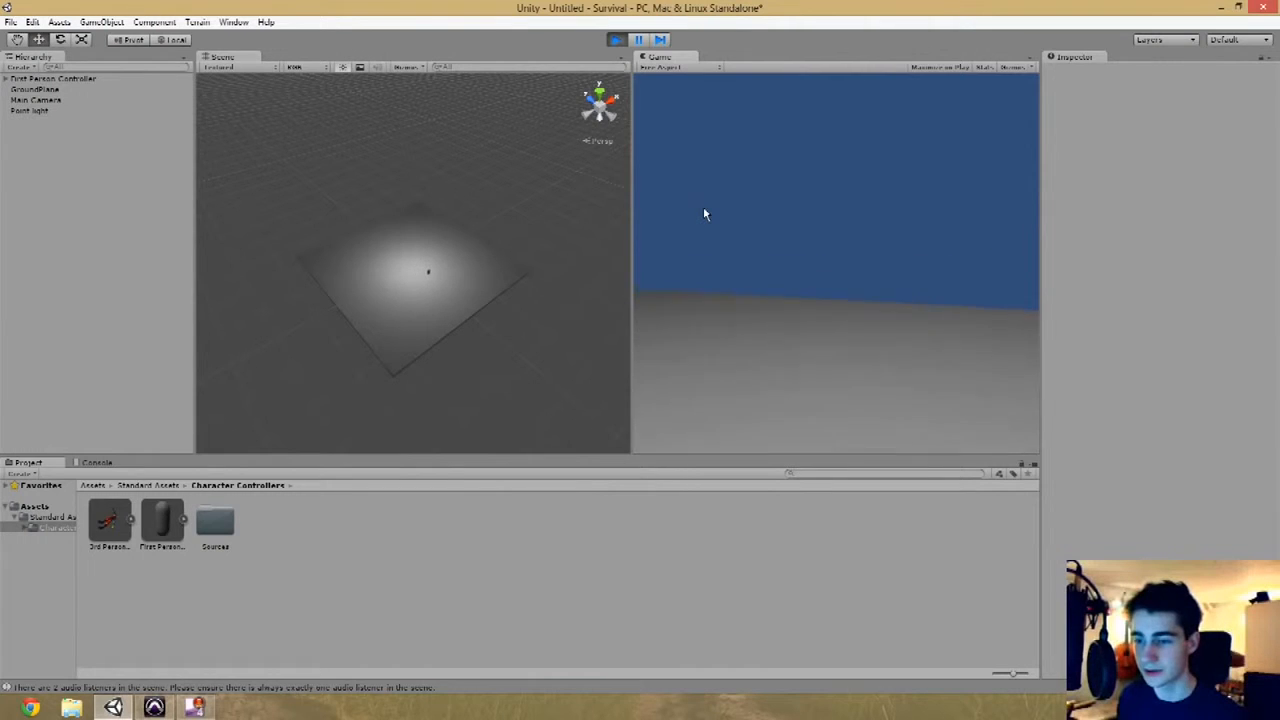
pyautogui.press('w')
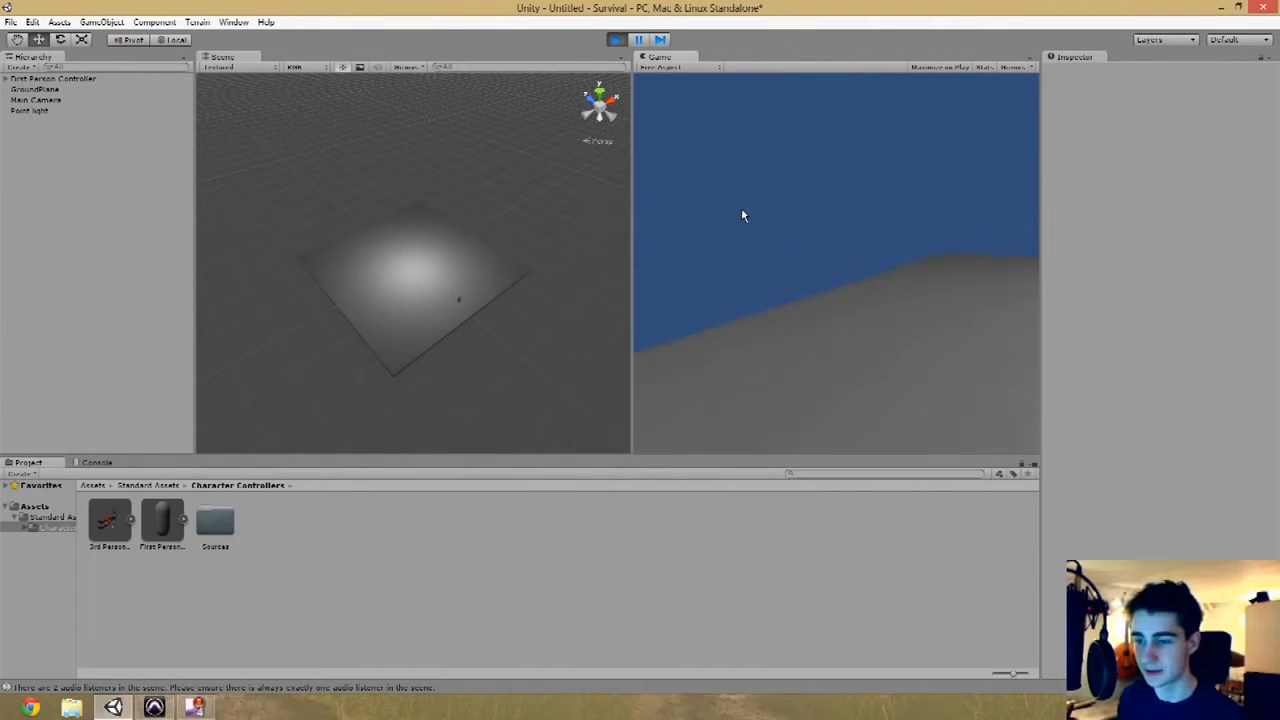
pyautogui.press('w')
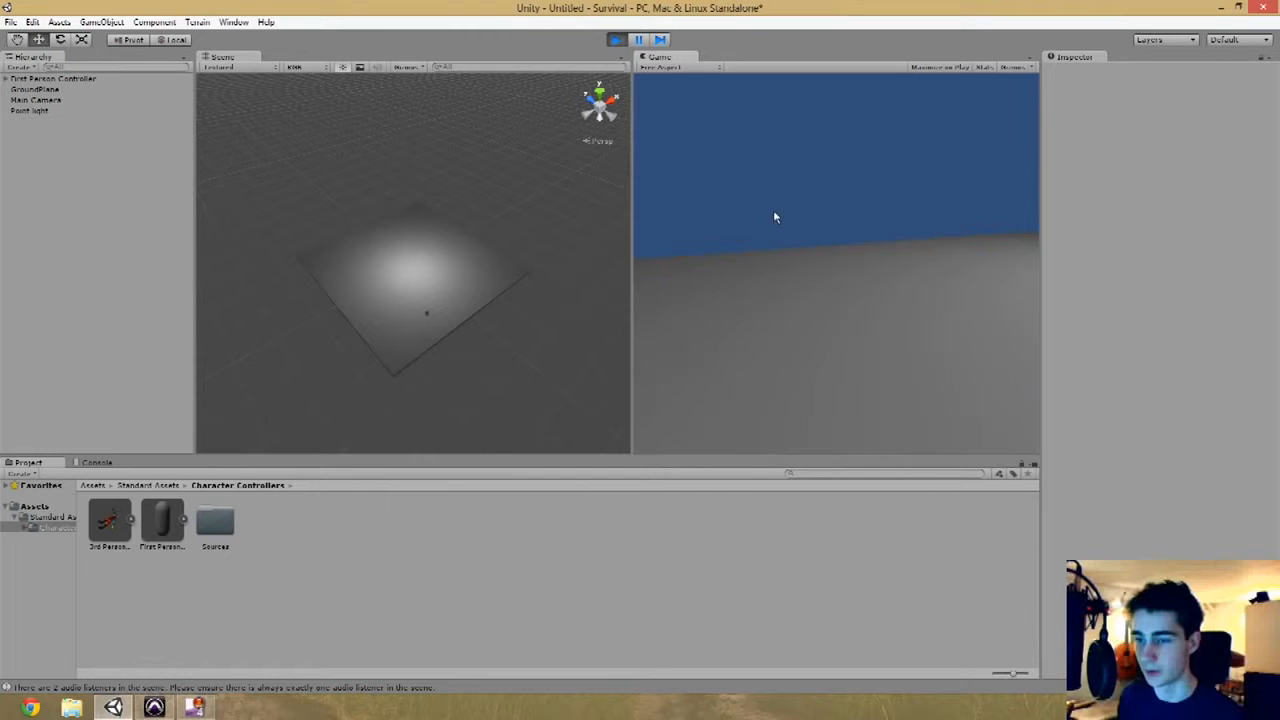
pyautogui.press('w')
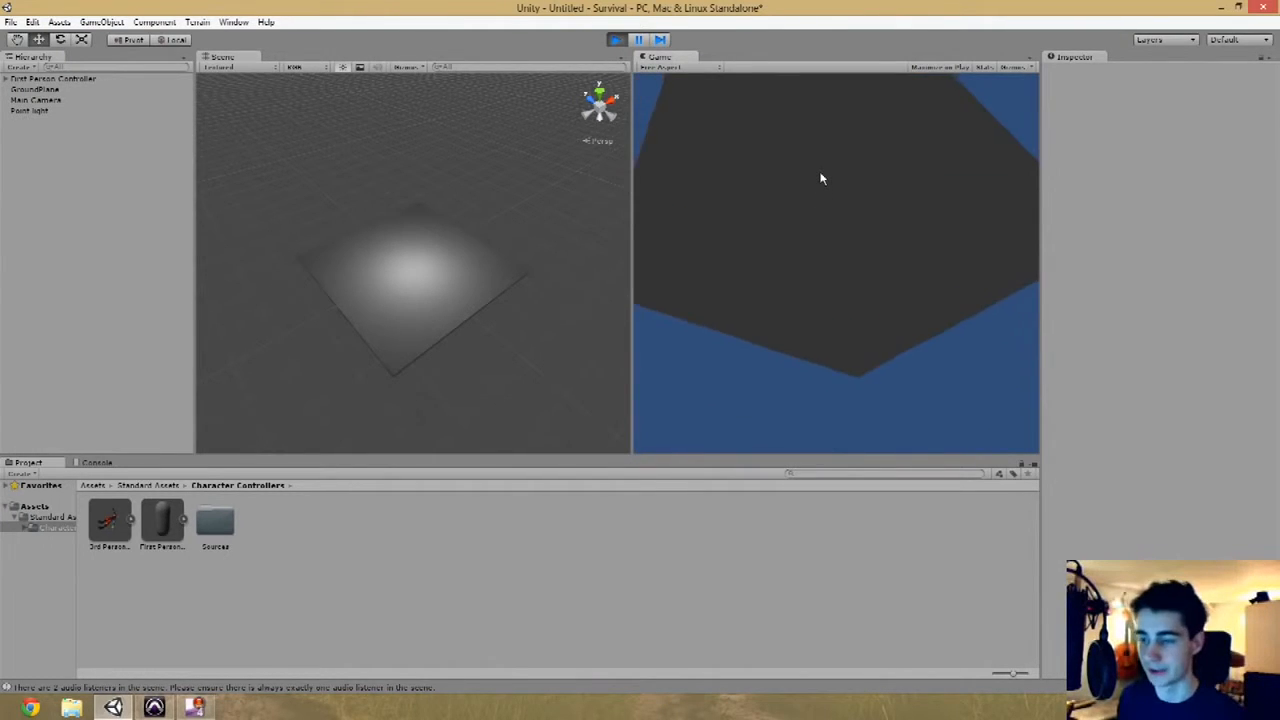
pyautogui.hotkey('ctrl', 'p')
# - Delete the standalone Main Camera from the scene, keeping the one inside the First Person Controller
pyautogui.keyDown('alt'); pyautogui.moveTo(486, 232); pyautogui.dragTo(432, 199); pyautogui.keyUp('alt')
pyautogui.keyDown('alt'); pyautogui.moveTo(495, 271); pyautogui.dragTo(467, 289); pyautogui.keyUp('alt')
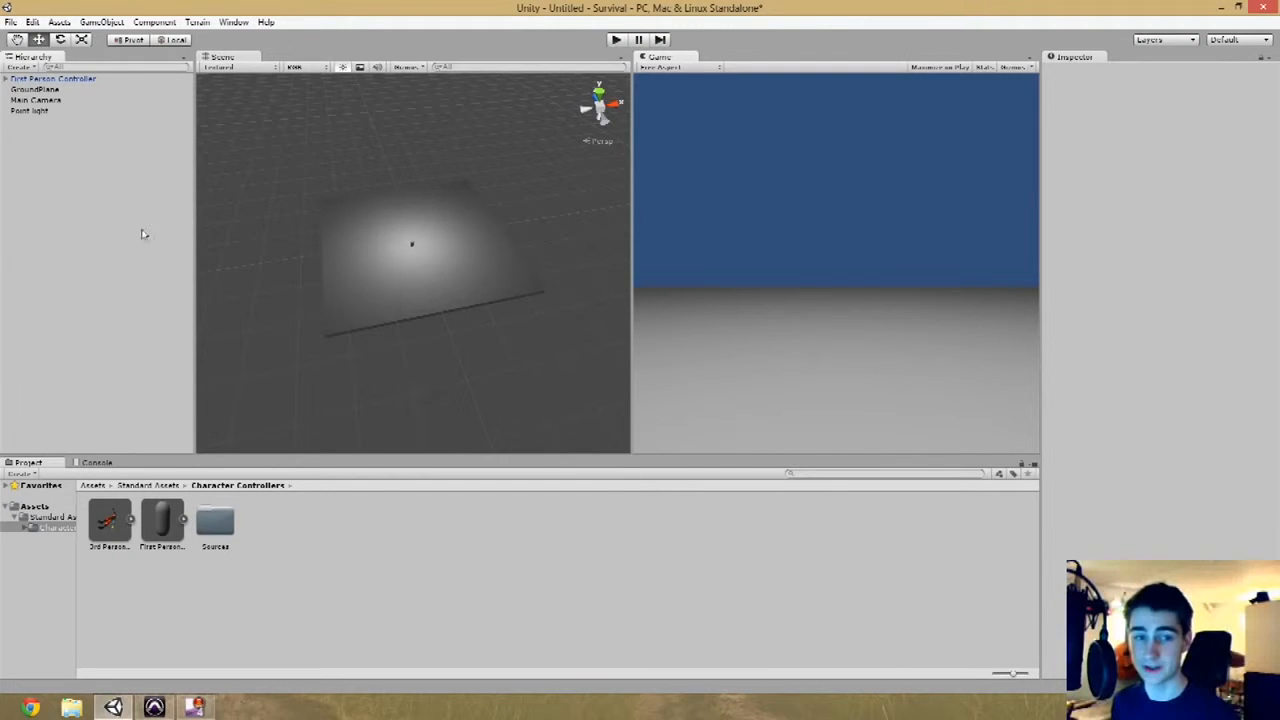
pyautogui.click(35, 100)
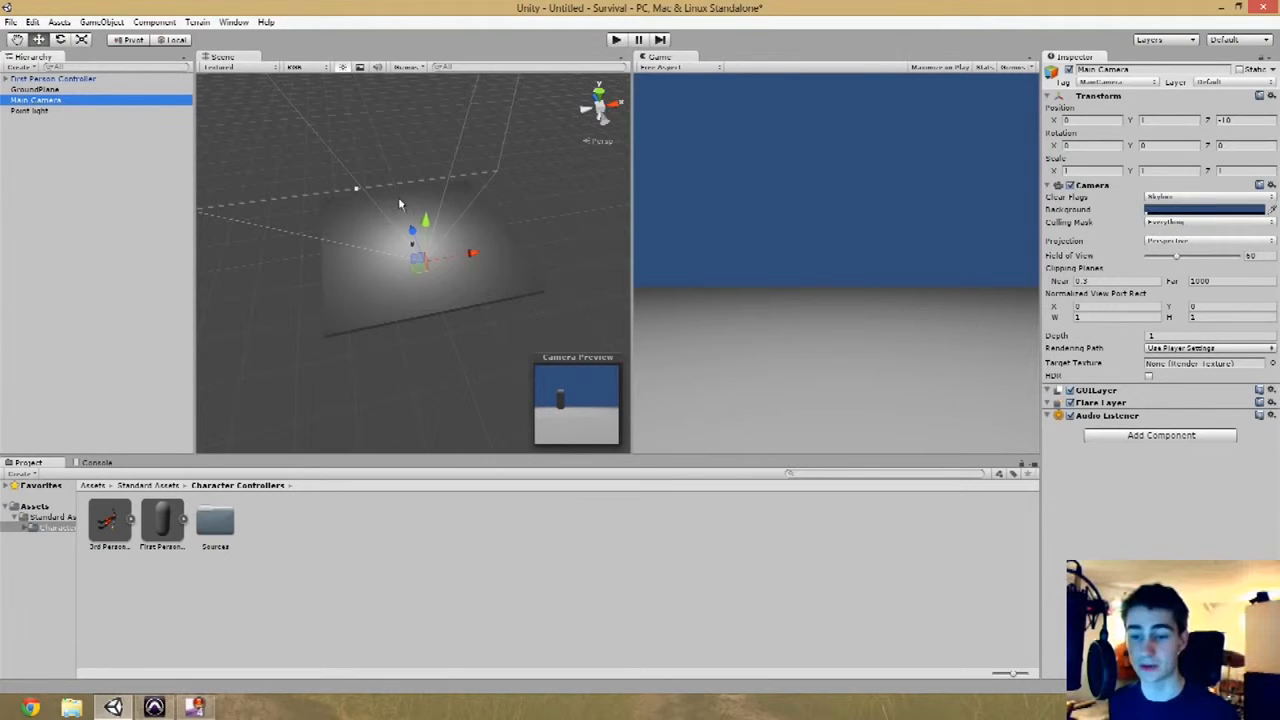
pyautogui.press('Delete')
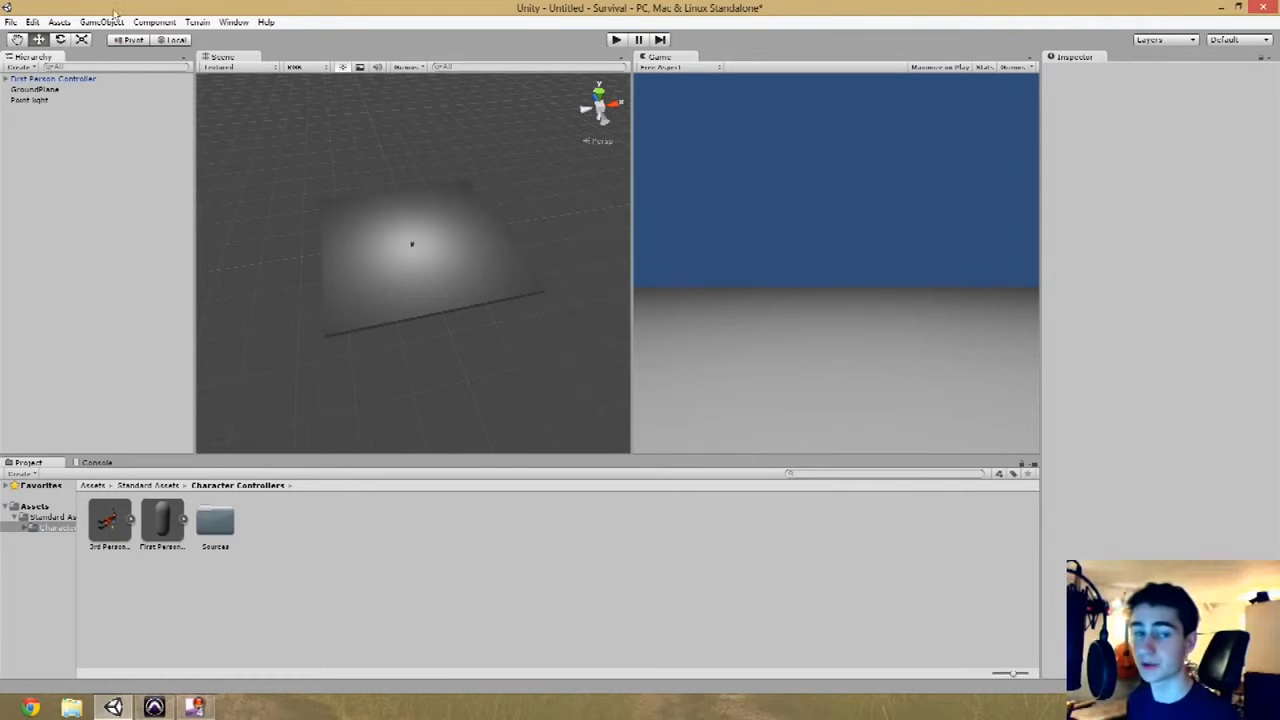
# - Add a Skybox rendering component to the Main Camera inside the First Person Controller
pyautogui.click(6, 79)
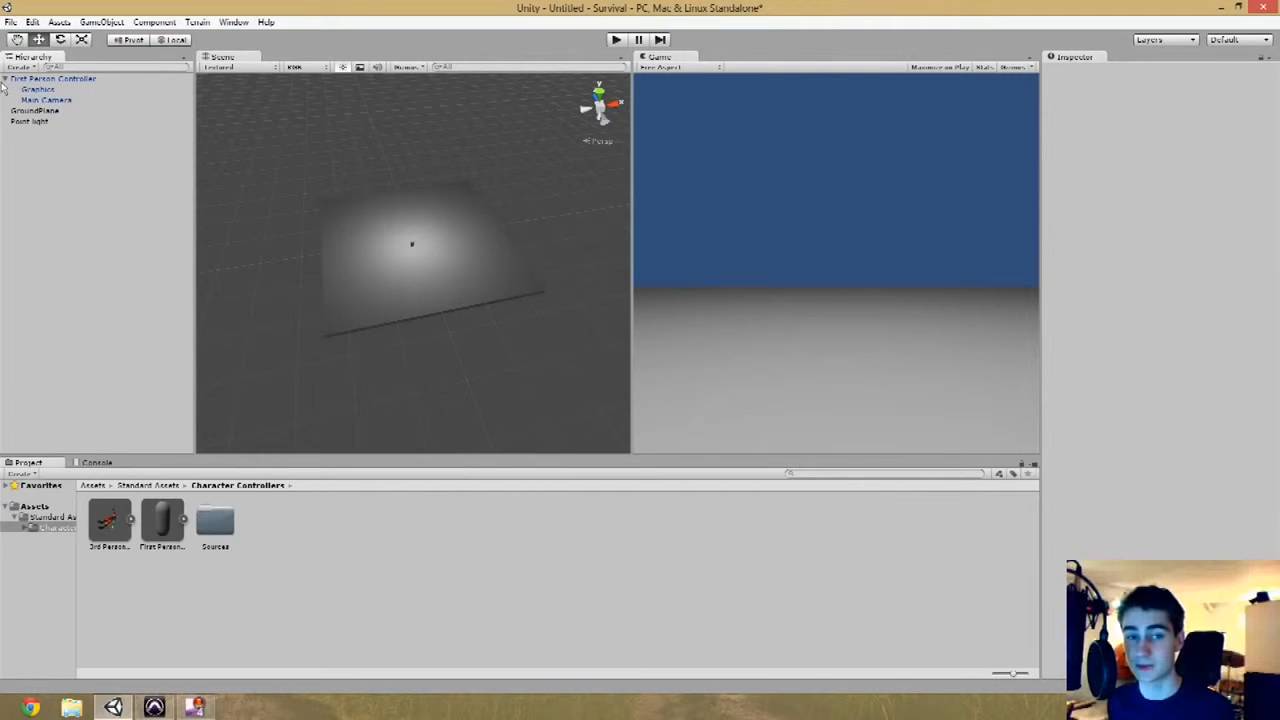
pyautogui.click(78, 102)
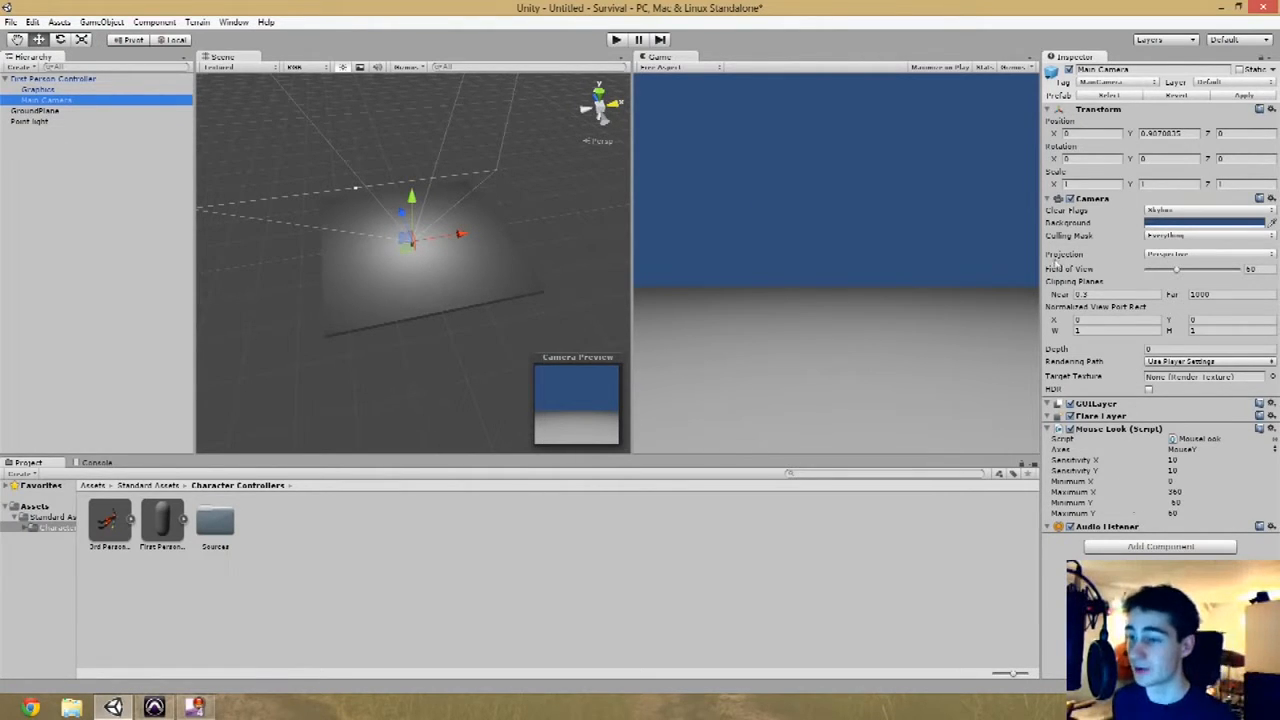
pyautogui.click(1161, 547)
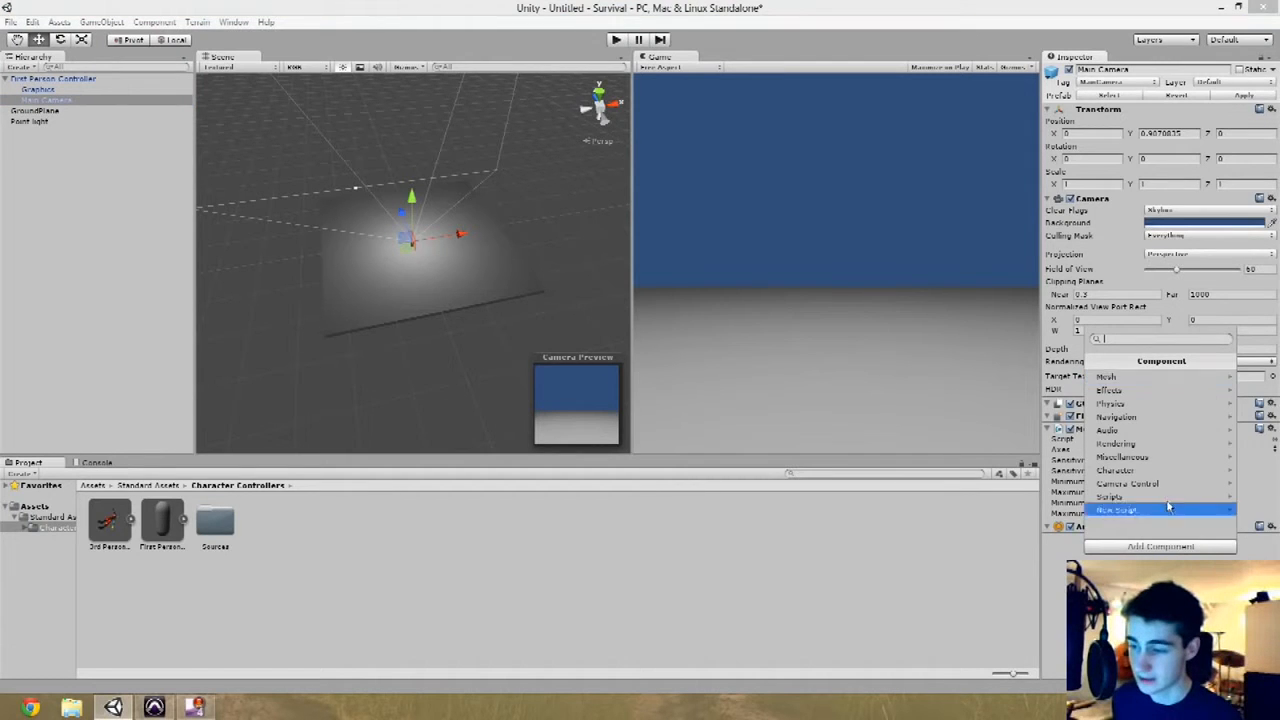
pyautogui.click(1140, 443)
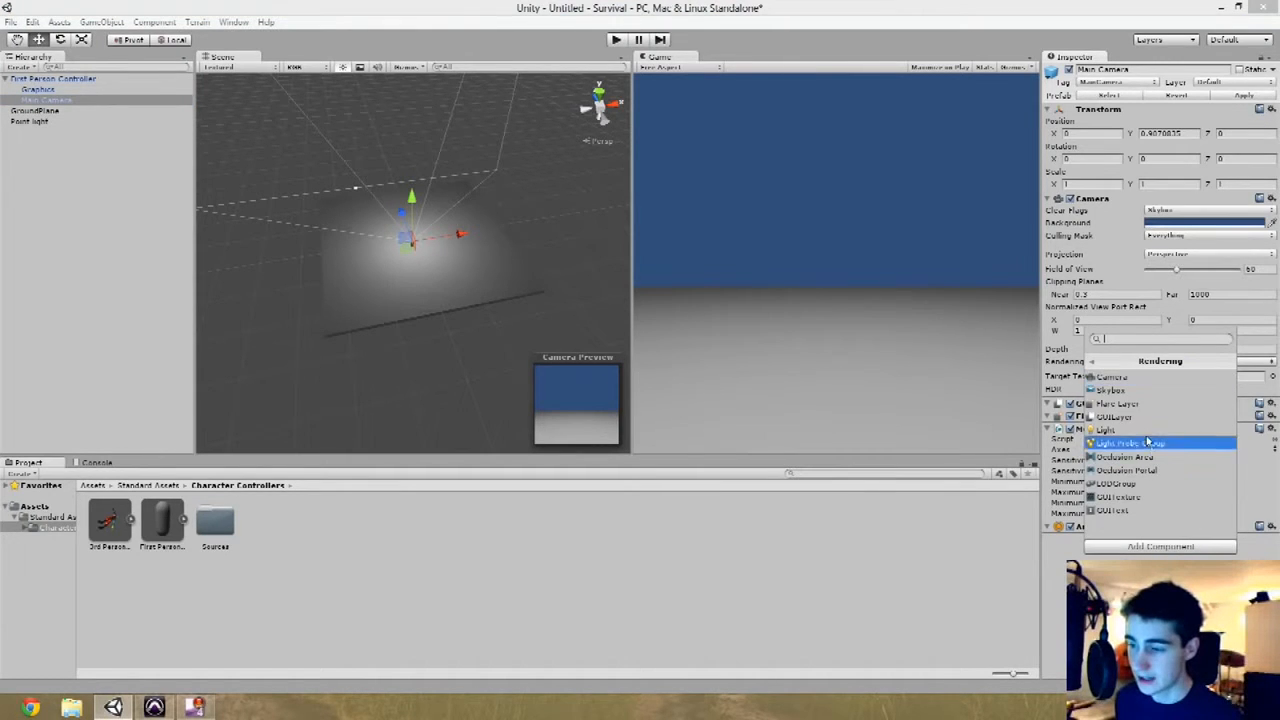
pyautogui.click(1112, 390)
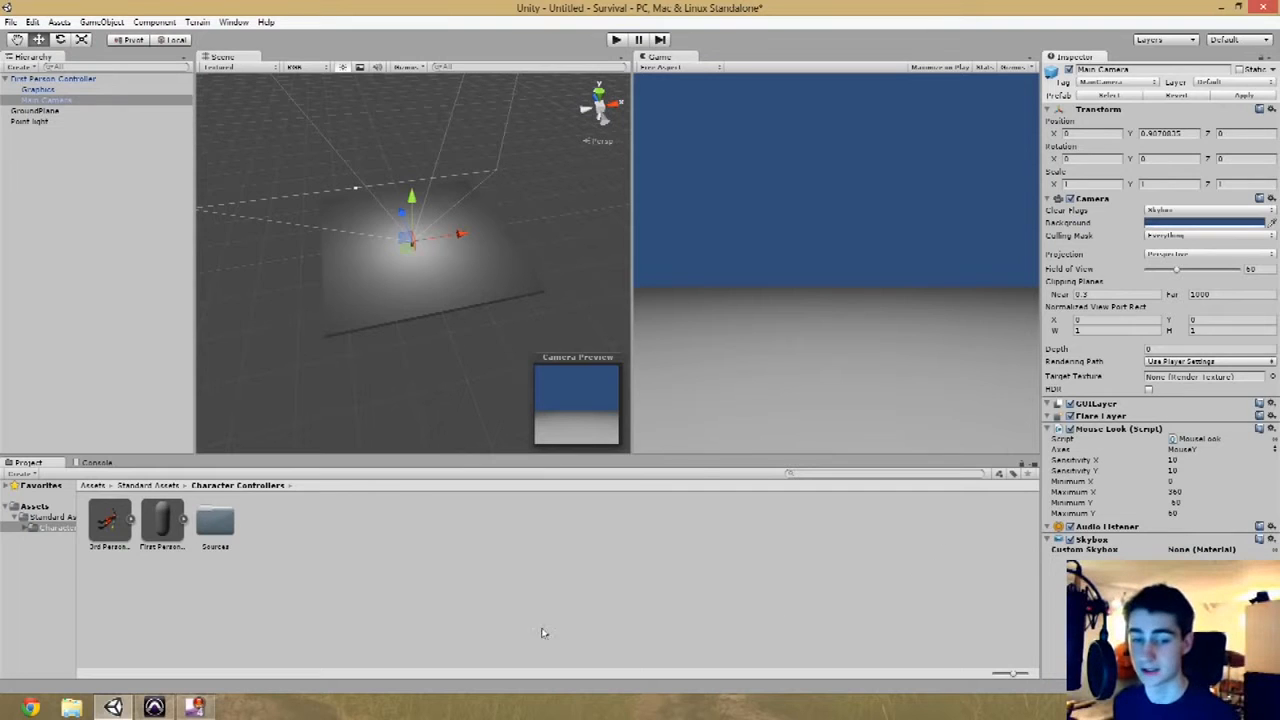
# - Import all items of the Skyboxes package into the project's Assets folder
pyautogui.click(36, 507)
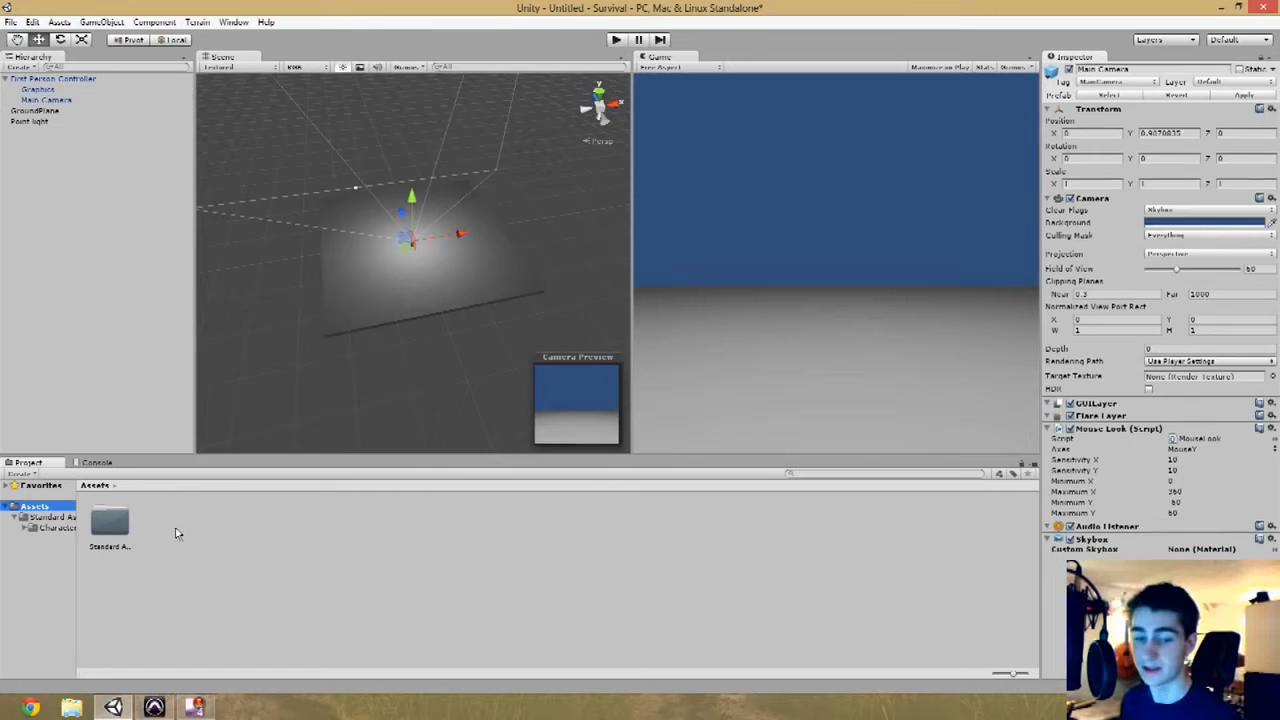
pyautogui.rightClick(180, 532)
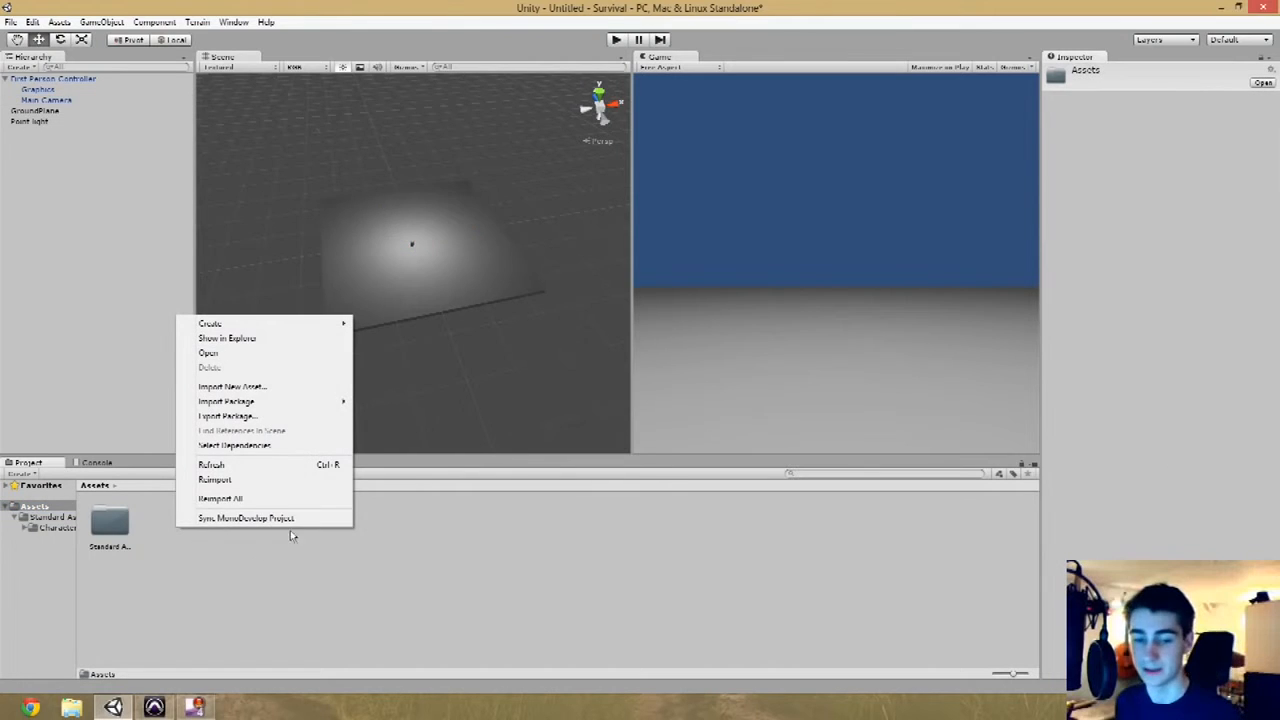
pyautogui.rightClick(179, 578)
pyautogui.moveTo(300, 452)
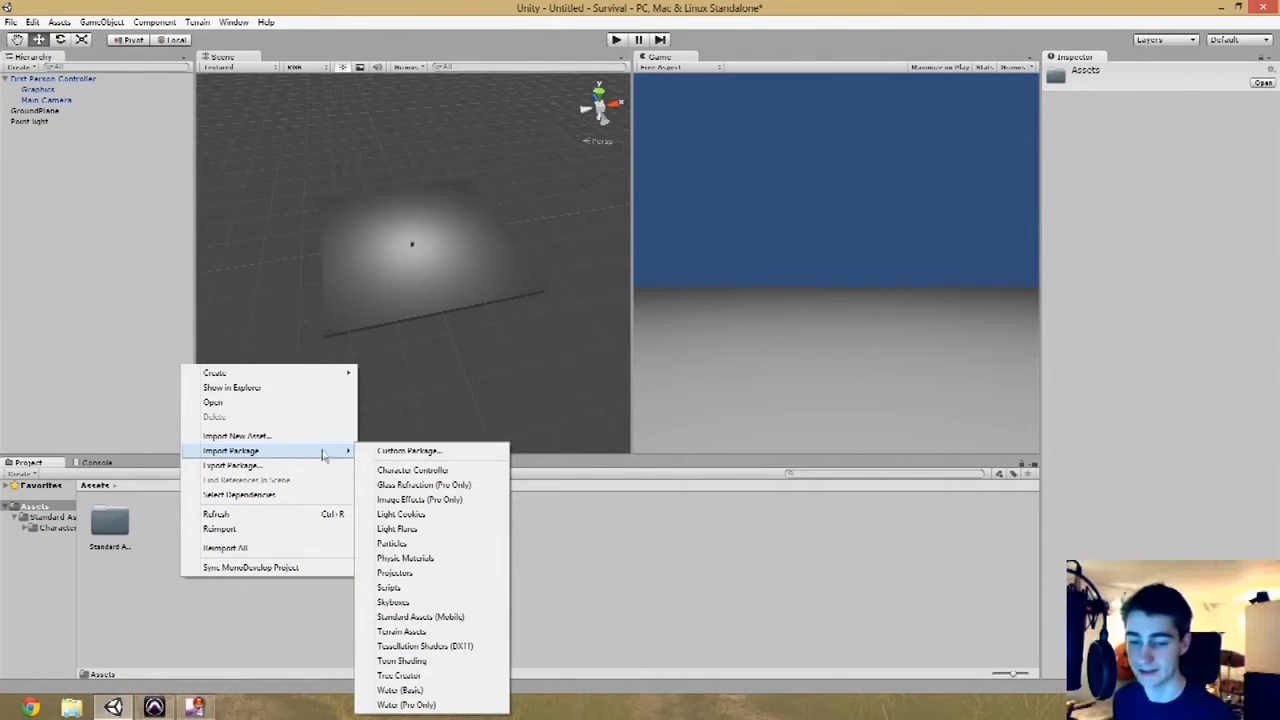
pyautogui.click(393, 602)
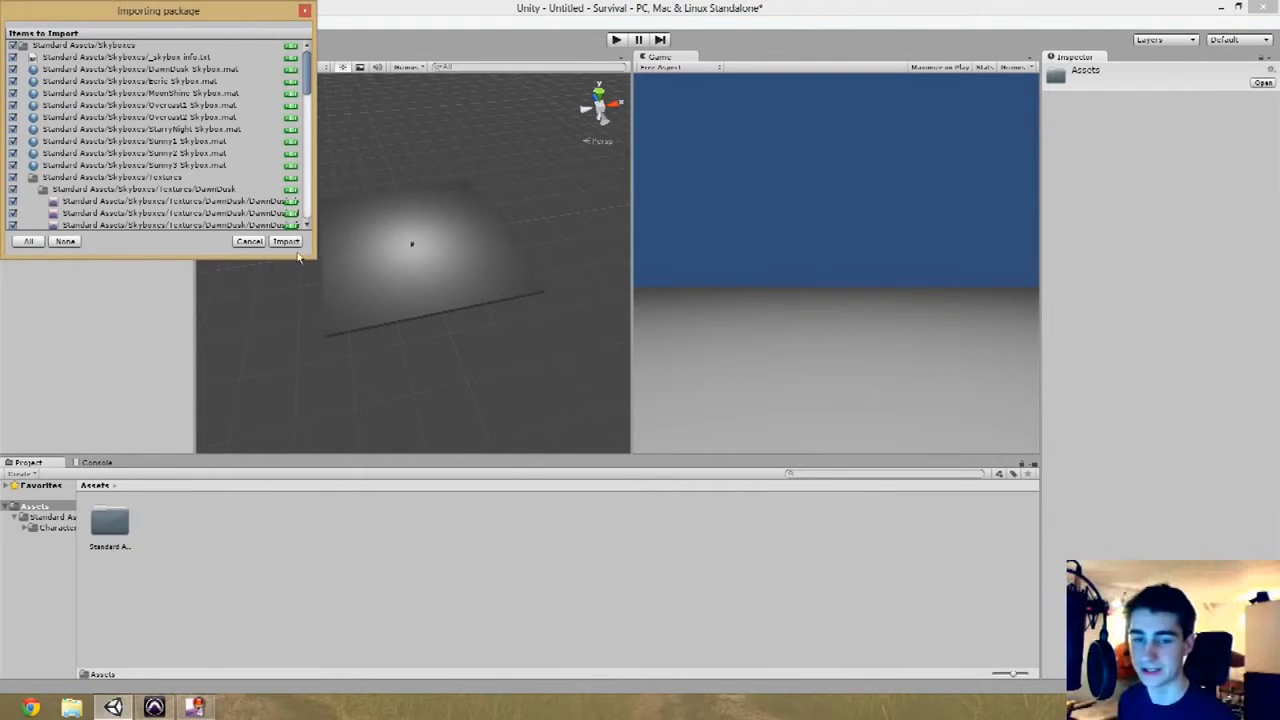
pyautogui.click(291, 243)
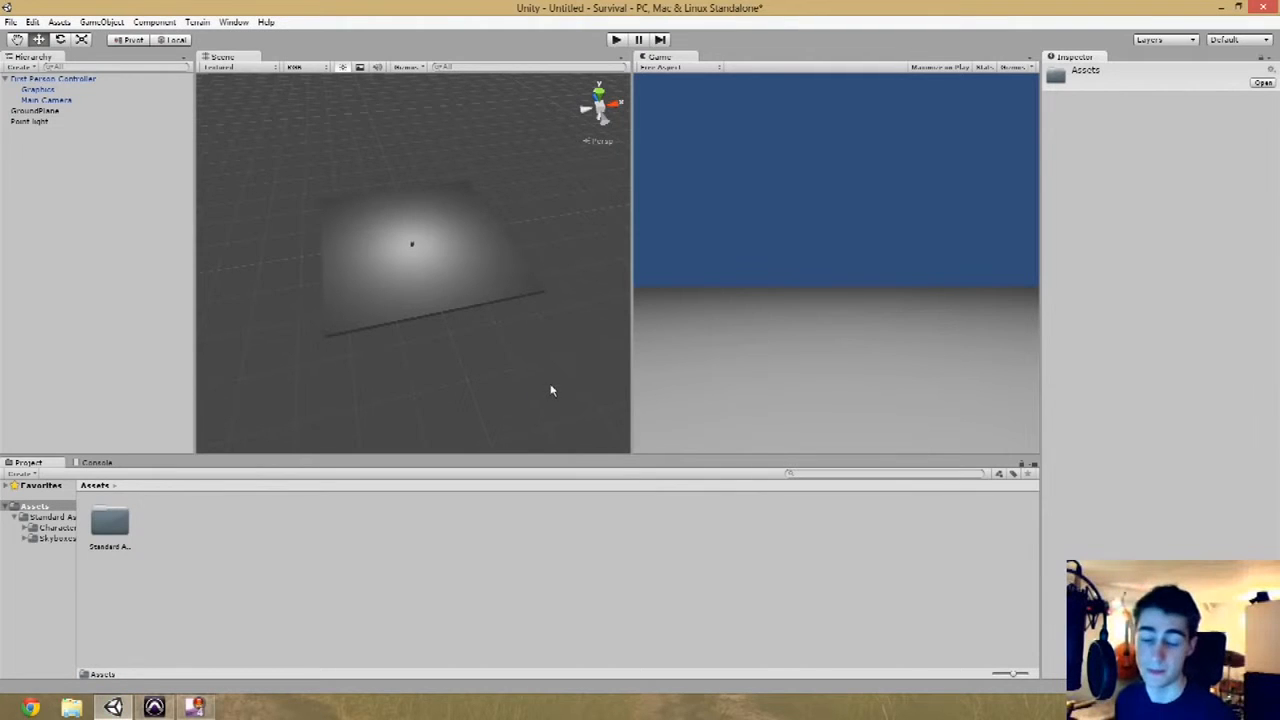
# - Open the imported Skyboxes folder and assign the Eerie Skybox material as Main Camera's custom skybox
pyautogui.doubleClick(110, 522)
pyautogui.doubleClick(163, 522)
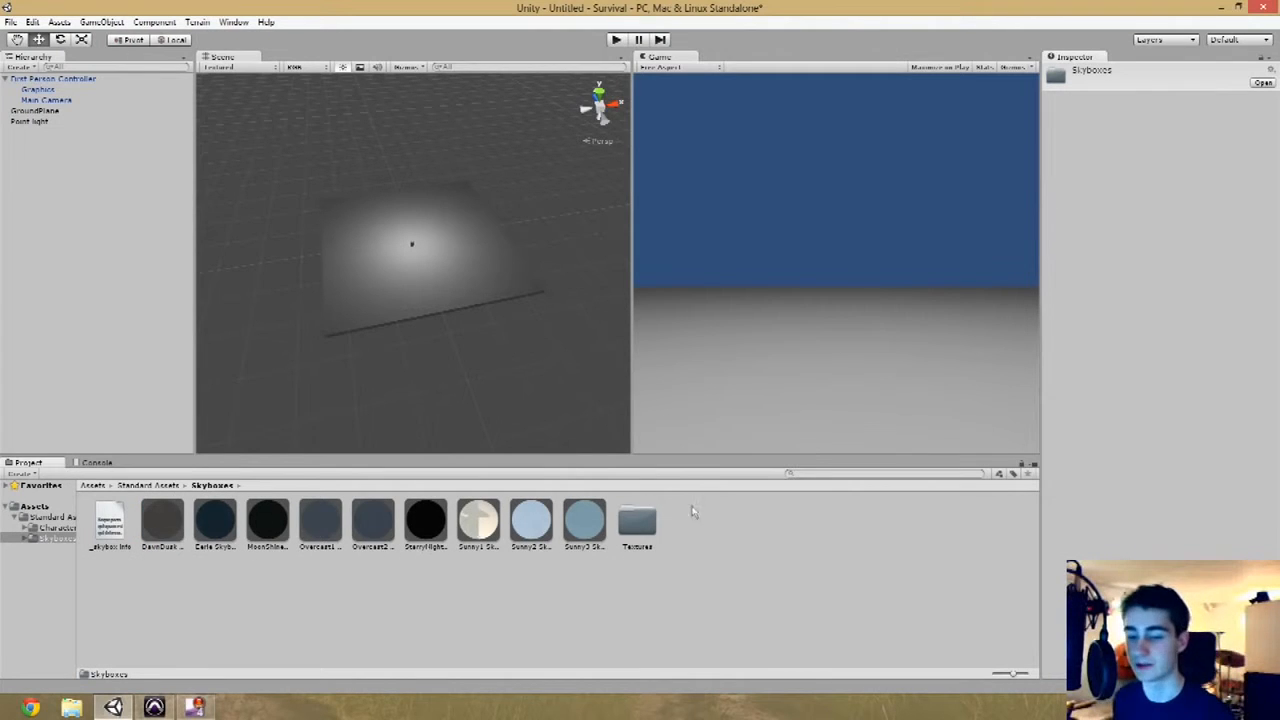
pyautogui.click(50, 101)
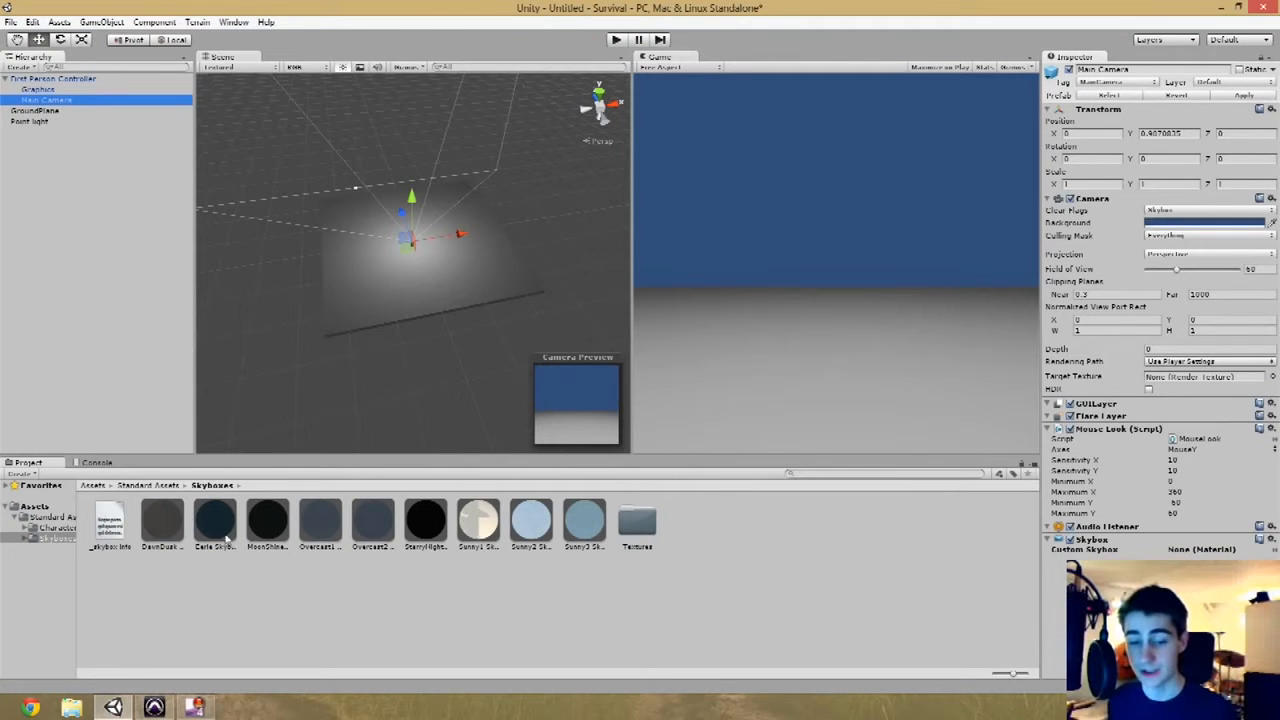
pyautogui.moveTo(210, 530); pyautogui.dragTo(1195, 553)
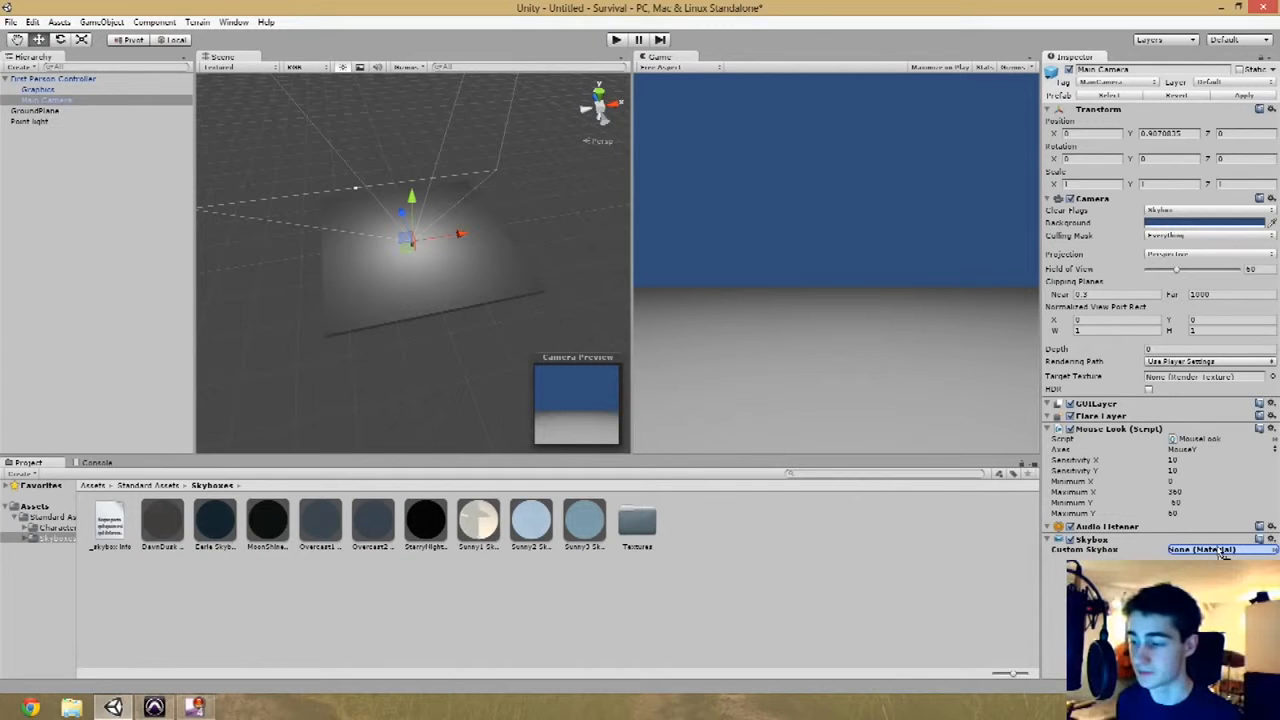
pyautogui.moveTo(1220, 555); pyautogui.dragTo(1215, 550)
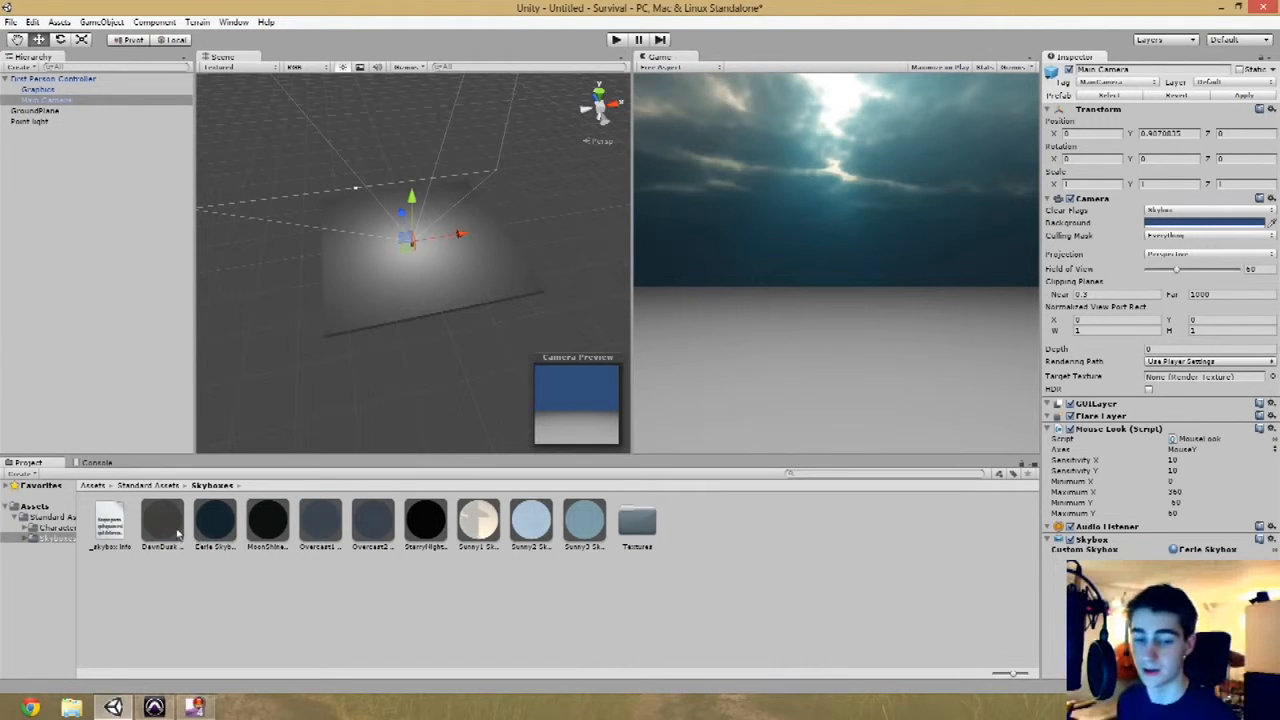
# - Switch Main Camera's custom skybox to DawnDusk Skybox and play-test the scene to look around at the sky
pyautogui.moveTo(158, 522); pyautogui.dragTo(1218, 552)
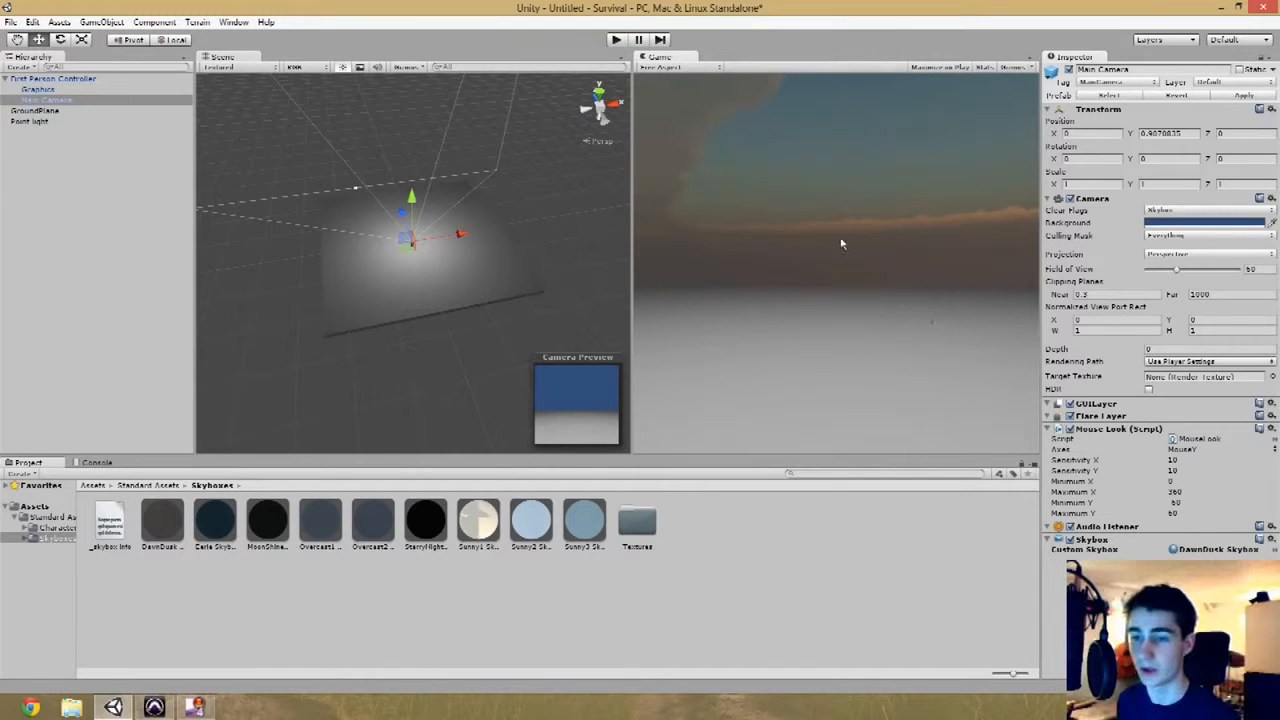
pyautogui.hotkey('ctrl', 'p')
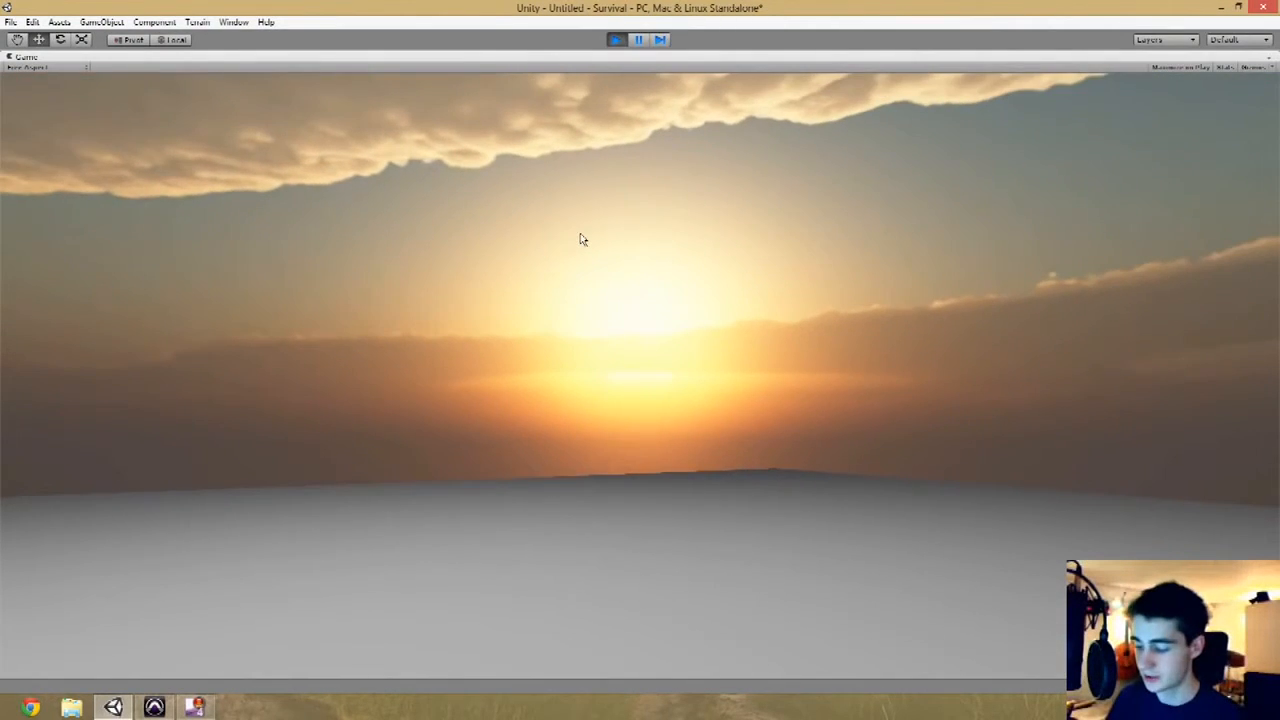
pyautogui.hotkey('ctrl', 'p')
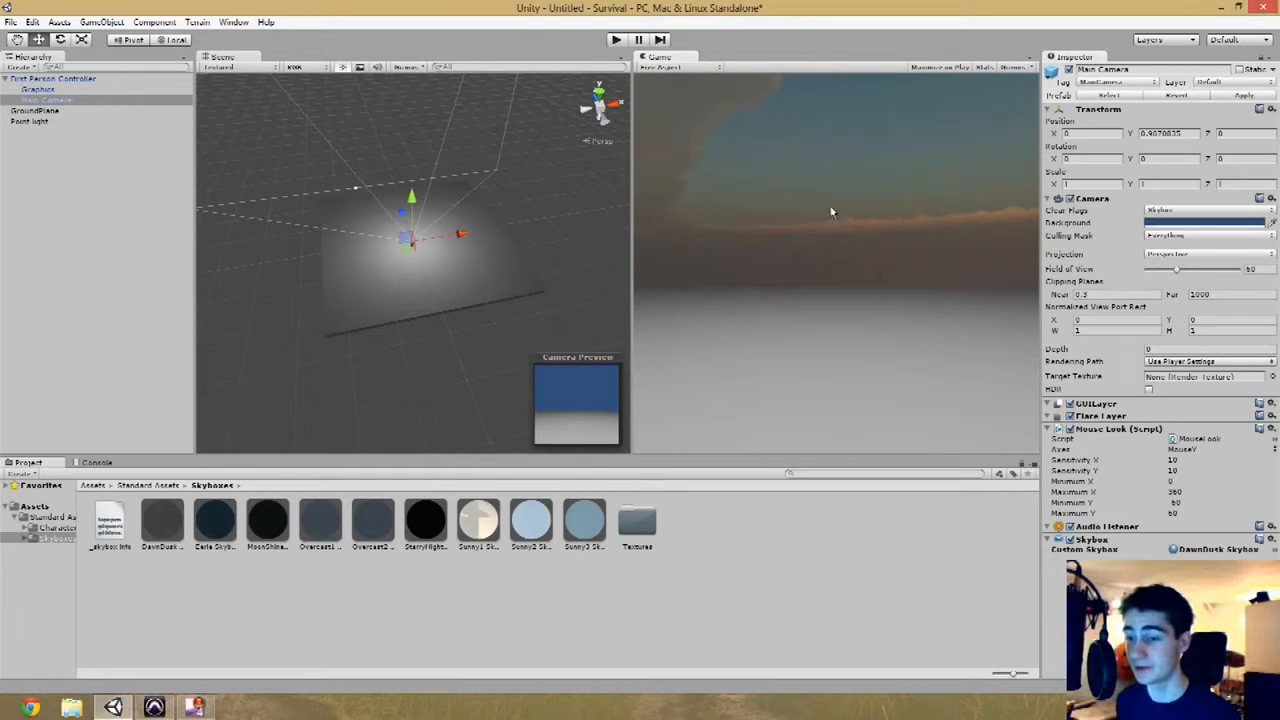
pyautogui.hotkey('shift', 'space')
pyautogui.hotkey('shift', 'space')
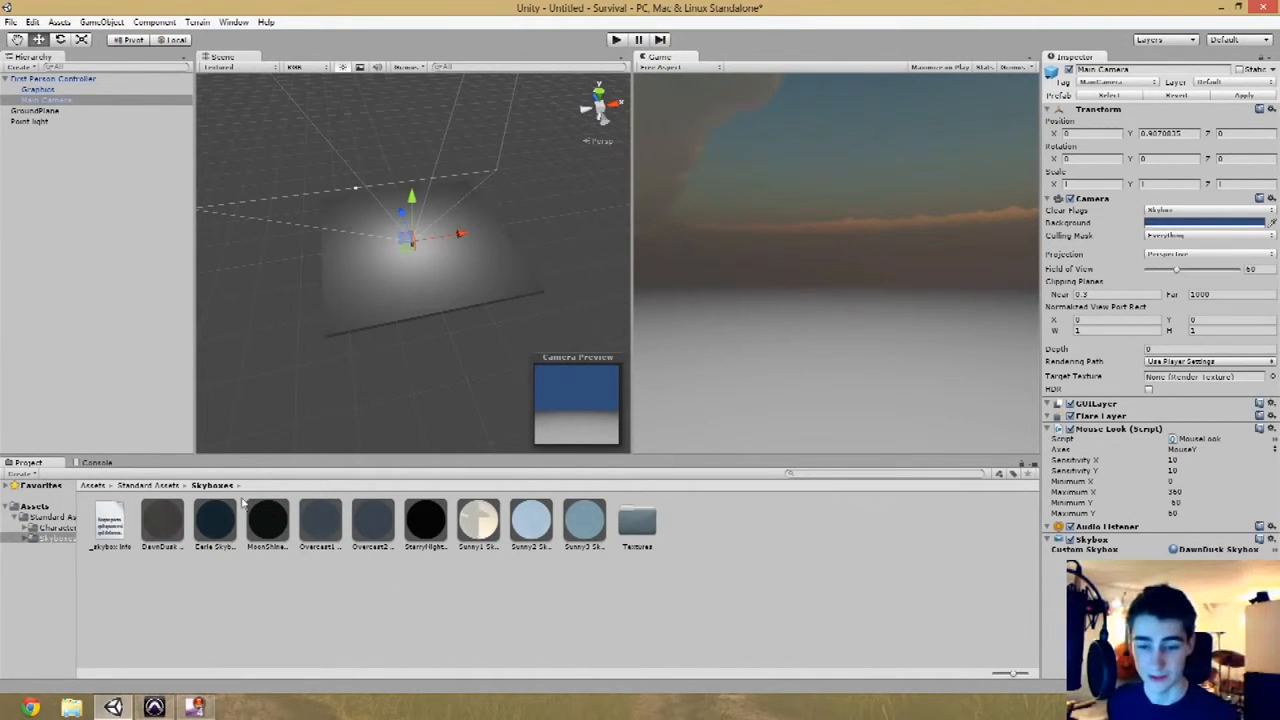
# - Try the Sunny2 Skybox material on Main Camera and preview it in an enlarged view
pyautogui.moveTo(530, 518); pyautogui.dragTo(1206, 551)
pyautogui.hotkey('shift', 'space')
pyautogui.hotkey('shift', 'space')
# - Assign Sunny3 Skybox as Main Camera's custom skybox and briefly play-test the scene
pyautogui.moveTo(597, 535); pyautogui.dragTo(1212, 550)
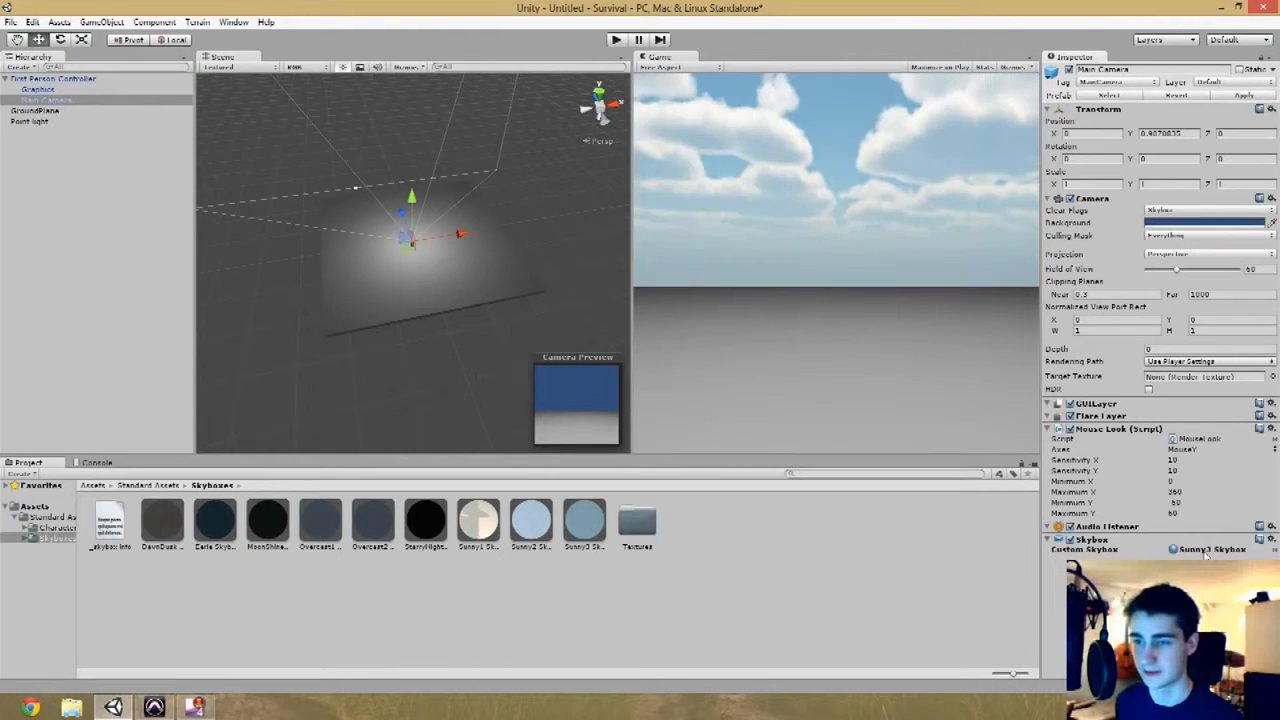
pyautogui.hotkey('ctrl', 'p')
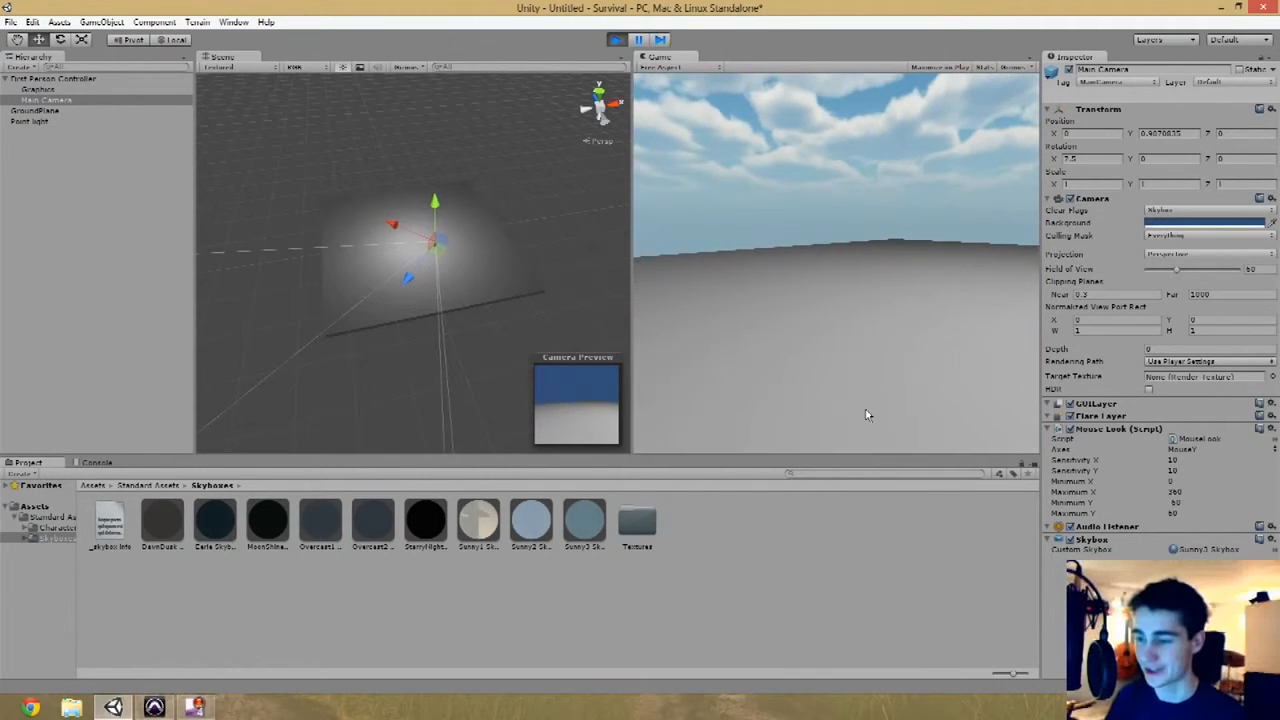
pyautogui.hotkey('ctrl', 'p')
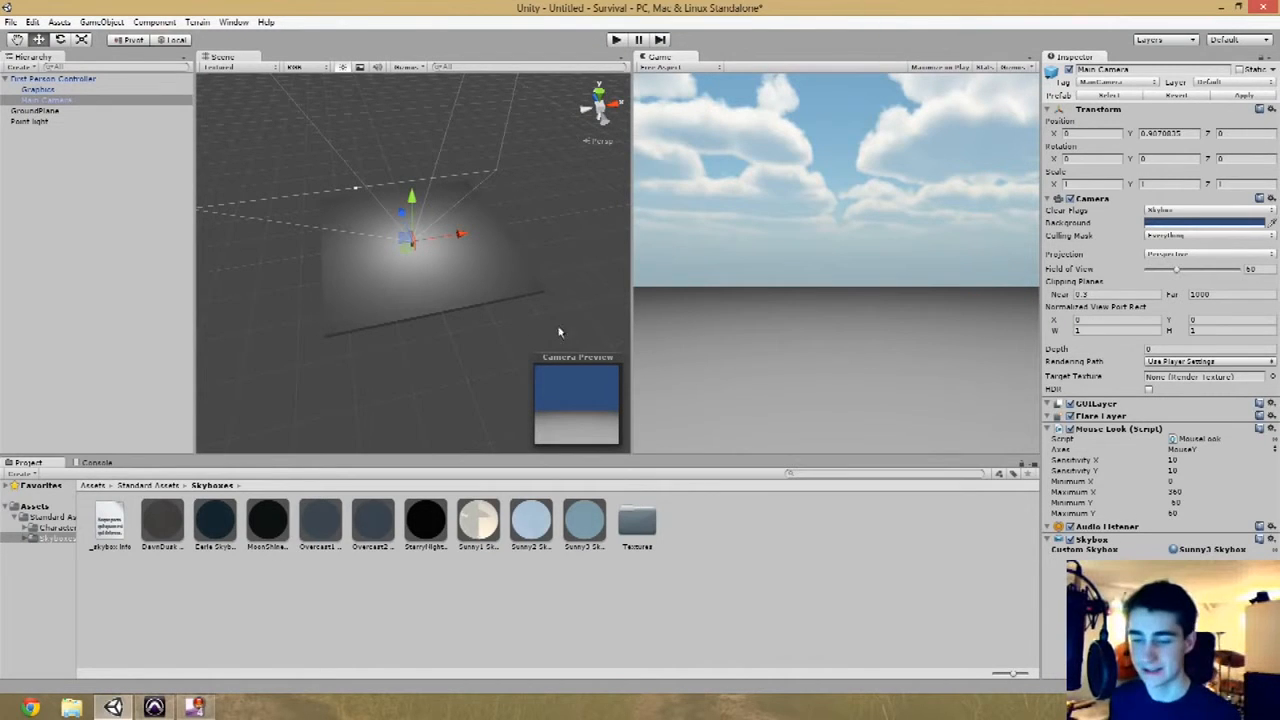
# - Return to the top-level Assets folder and add a Cube to the scene
pyautogui.click(288, 598)
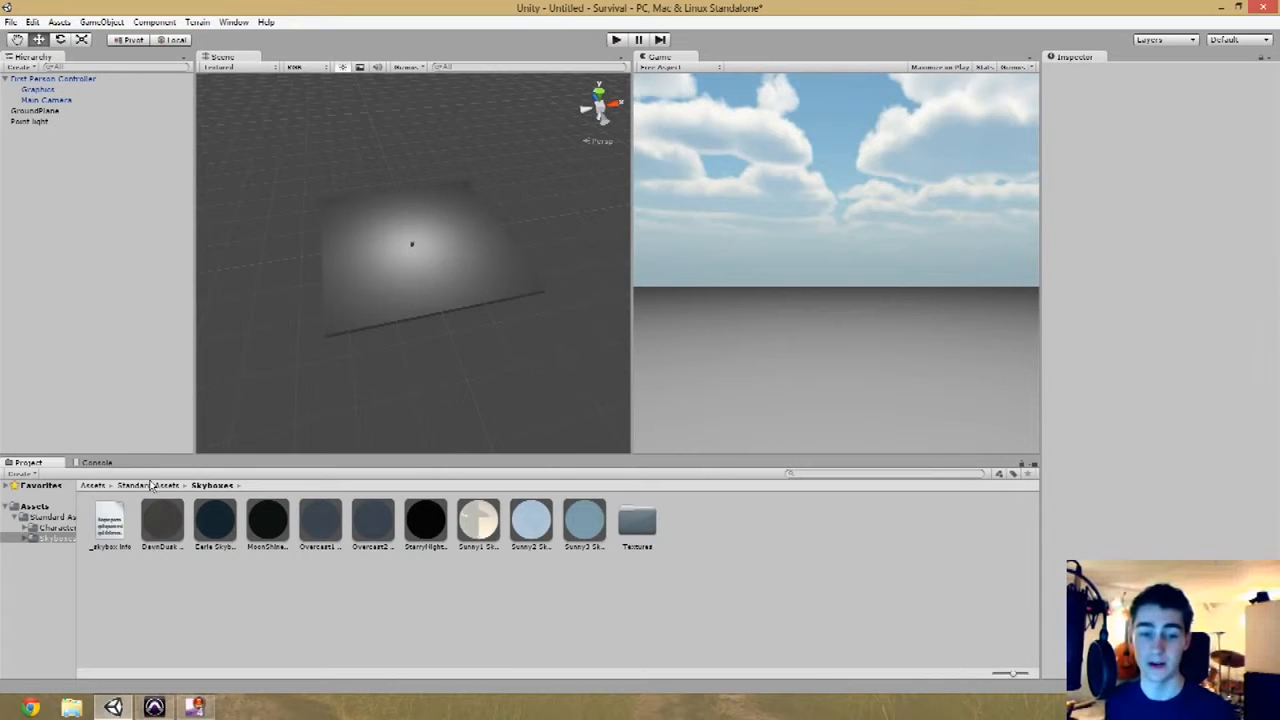
pyautogui.click(94, 485)
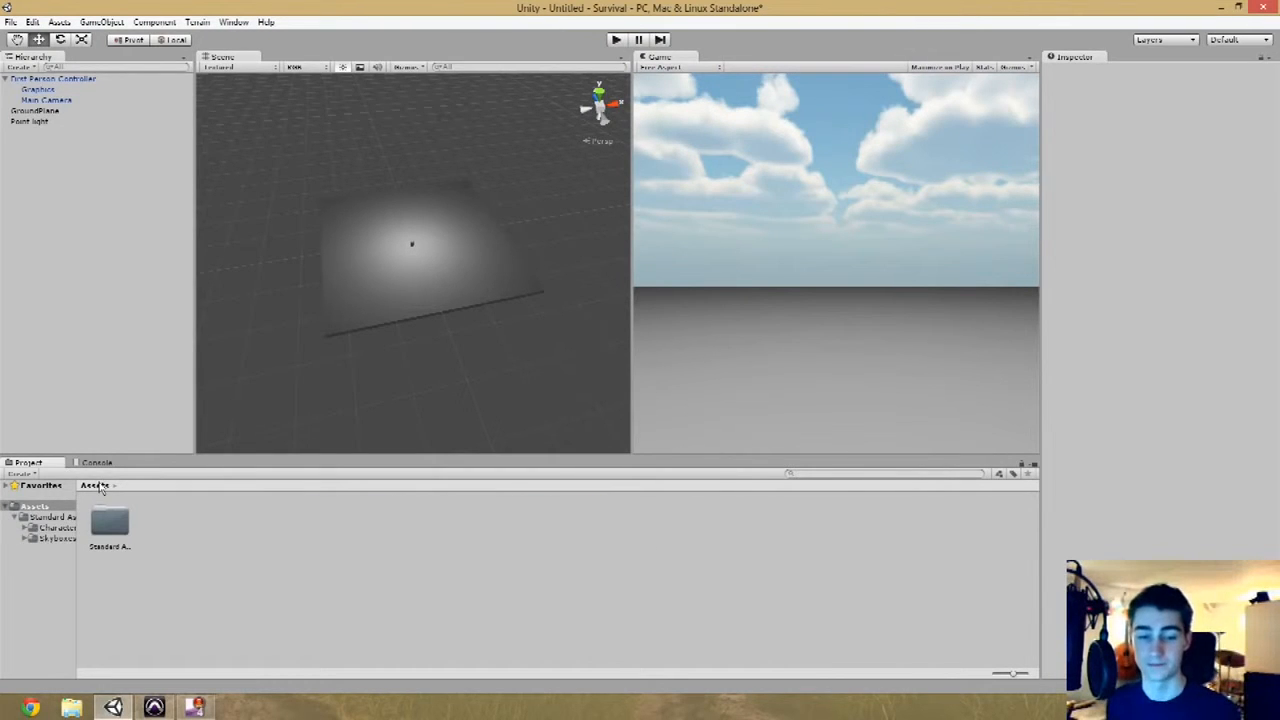
pyautogui.click(101, 22)
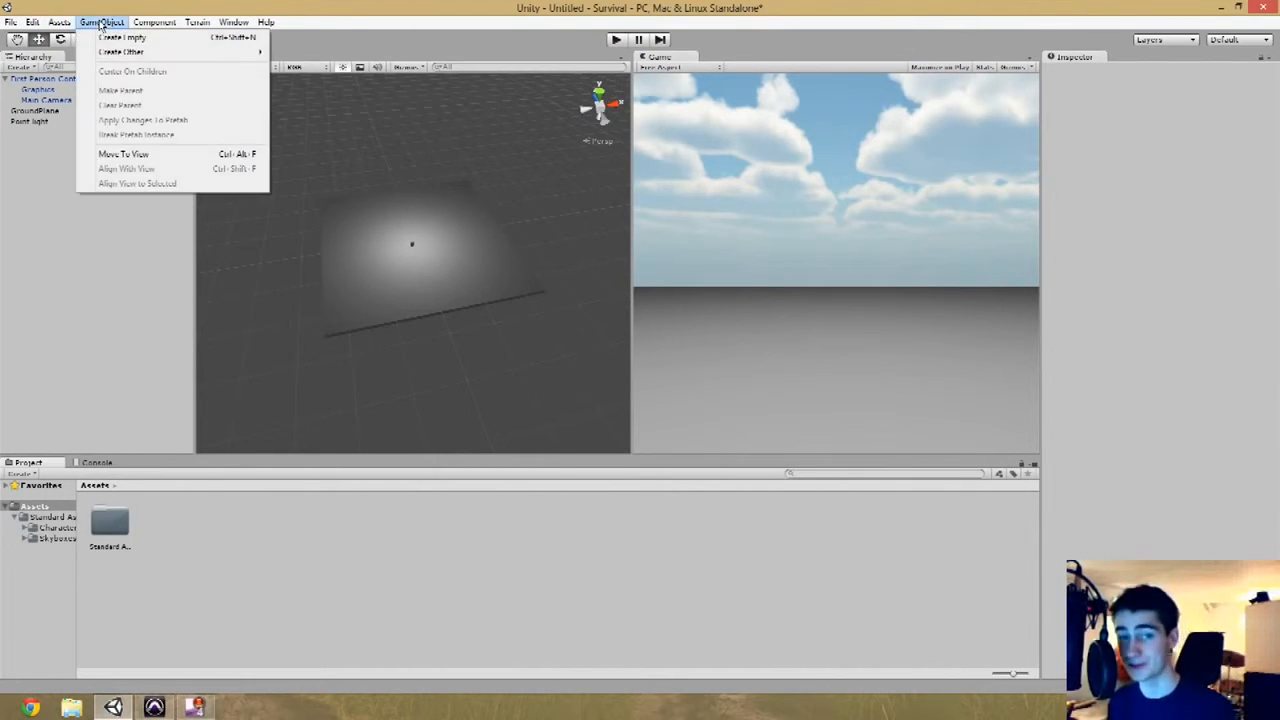
pyautogui.moveTo(135, 52)
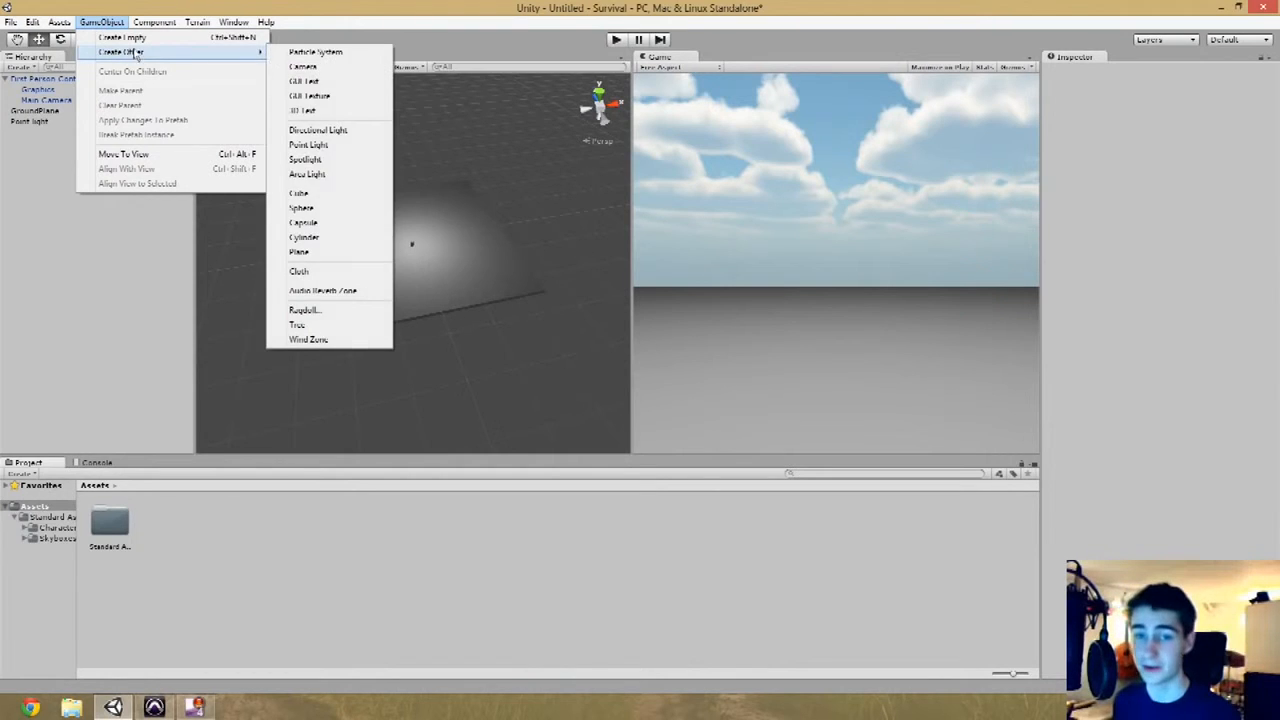
pyautogui.click(327, 194)
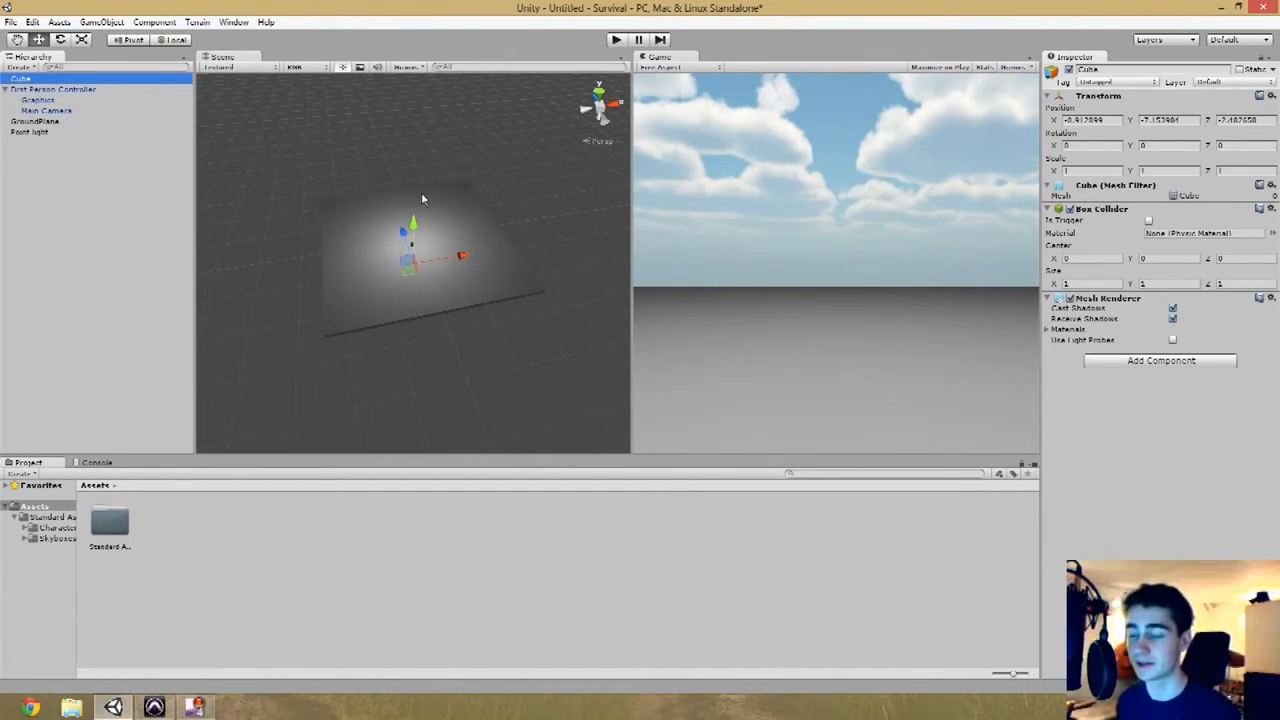
# - Set the cube's position to 0 on X, Y and Z
pyautogui.click(1100, 119)
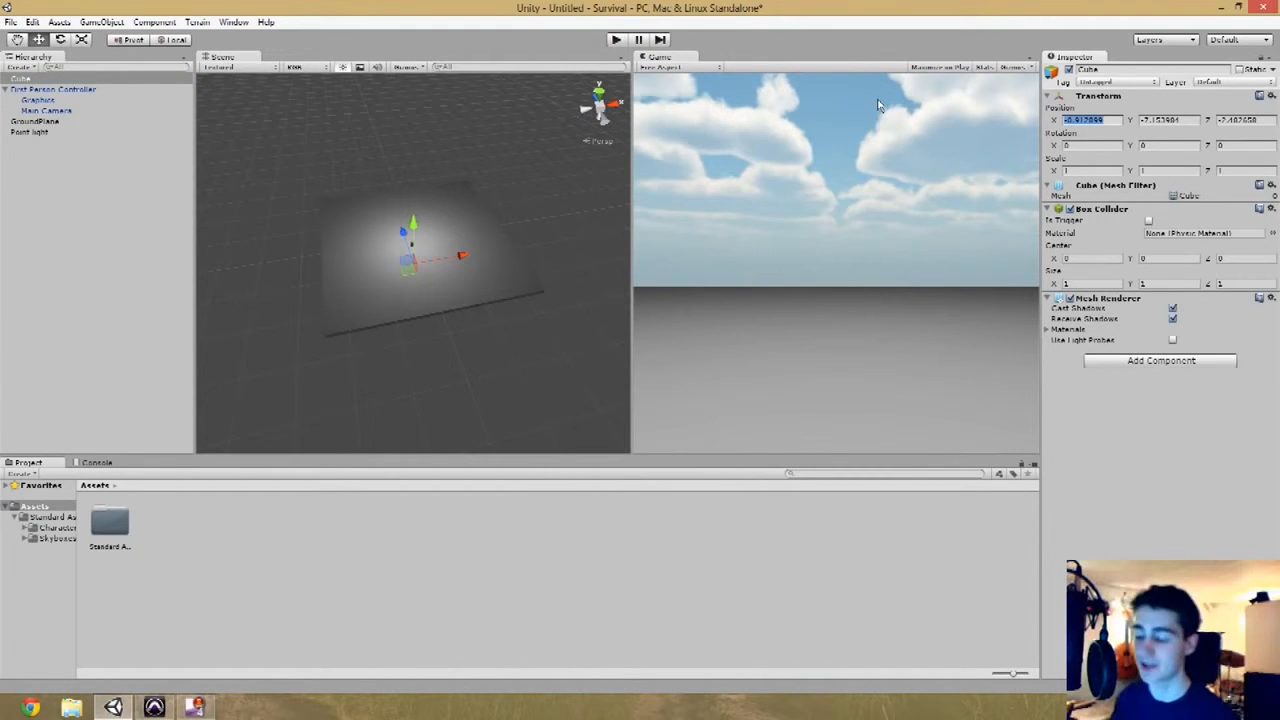
pyautogui.write('0')
pyautogui.press('Tab')
pyautogui.write('0')
pyautogui.press('Tab')
pyautogui.write('0')
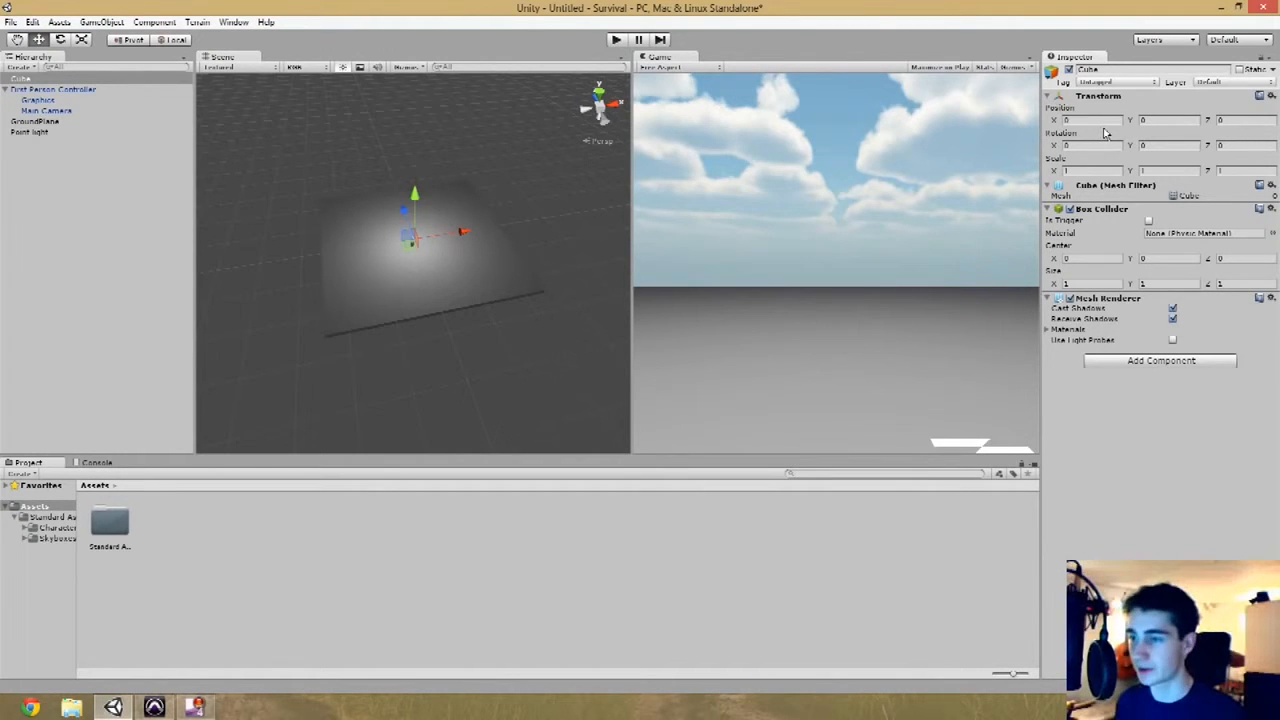
# - Raise the cube above the ground plane to about 2.21 on Y and frame it in the scene
pyautogui.moveTo(415, 203); pyautogui.dragTo(416, 193)
pyautogui.press('f')
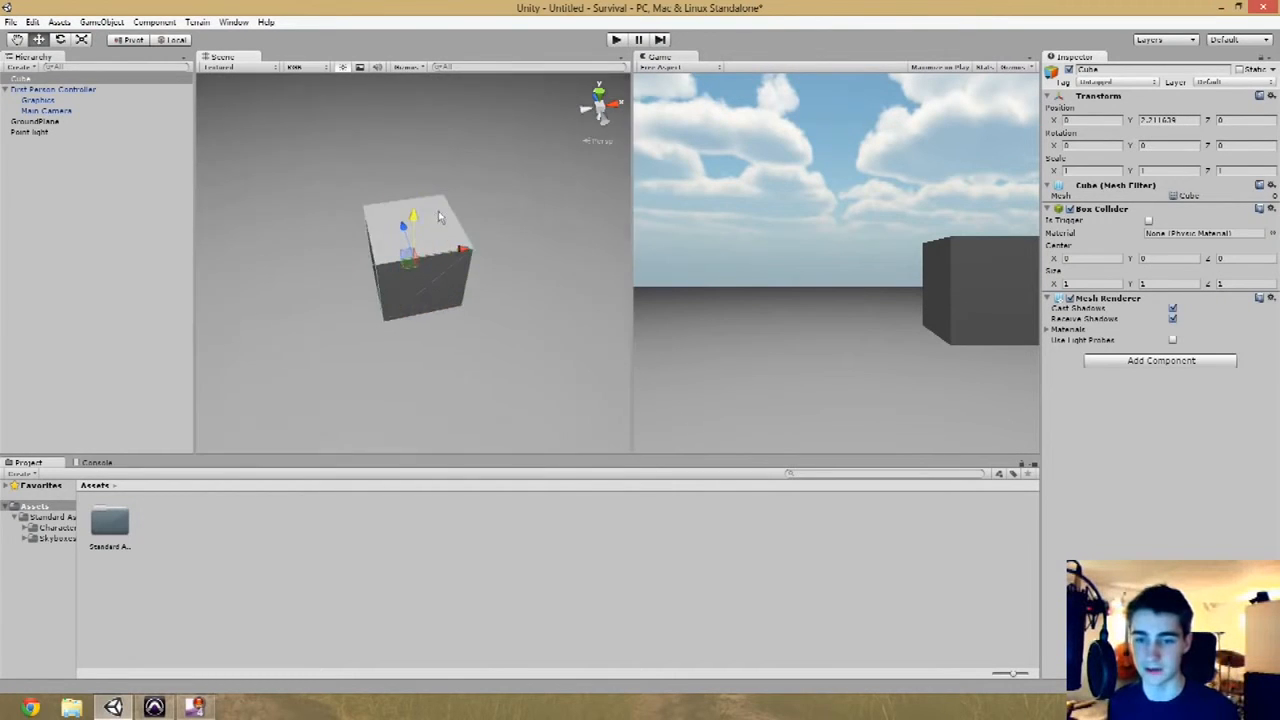
pyautogui.keyDown('alt'); pyautogui.moveTo(420, 312); pyautogui.dragTo(396, 281); pyautogui.keyUp('alt')
pyautogui.scroll(-4, 532, 191)
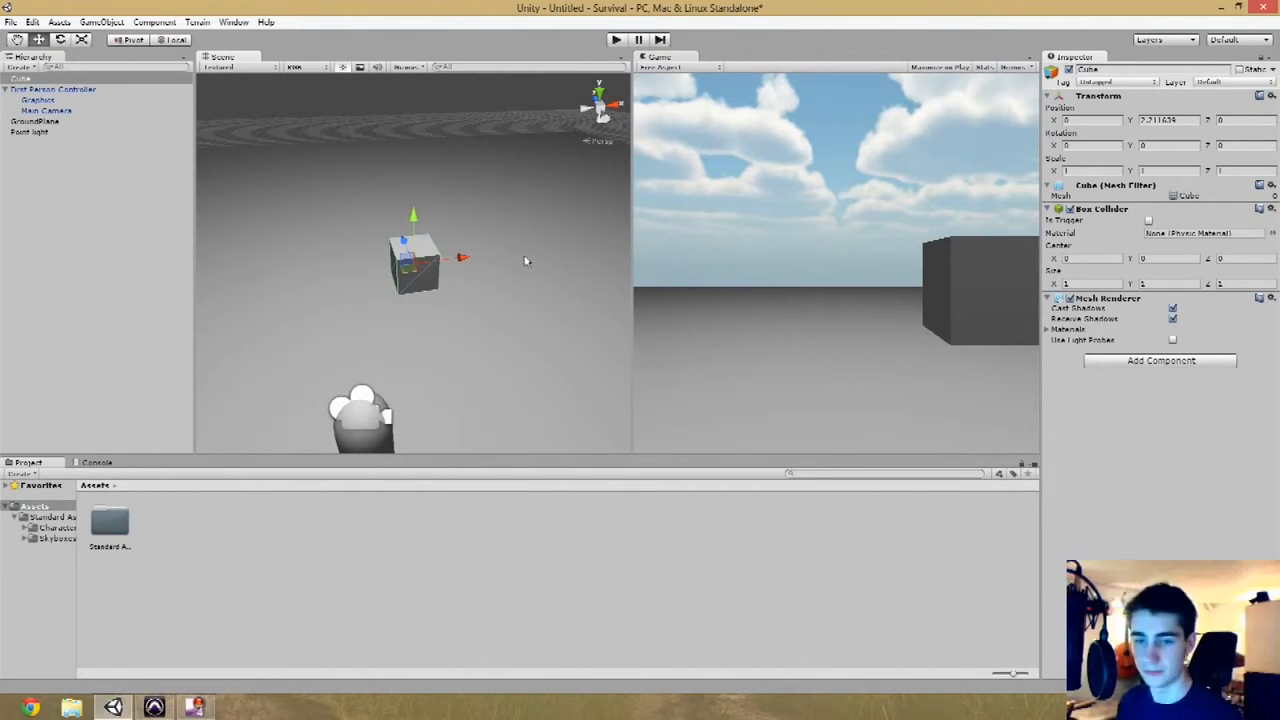
# - Try stretching the cube along X with the Scale tool, and undo the scaling
pyautogui.press('r')
pyautogui.moveTo(458, 258); pyautogui.dragTo(604, 242)
pyautogui.hotkey('ctrl', 'z')
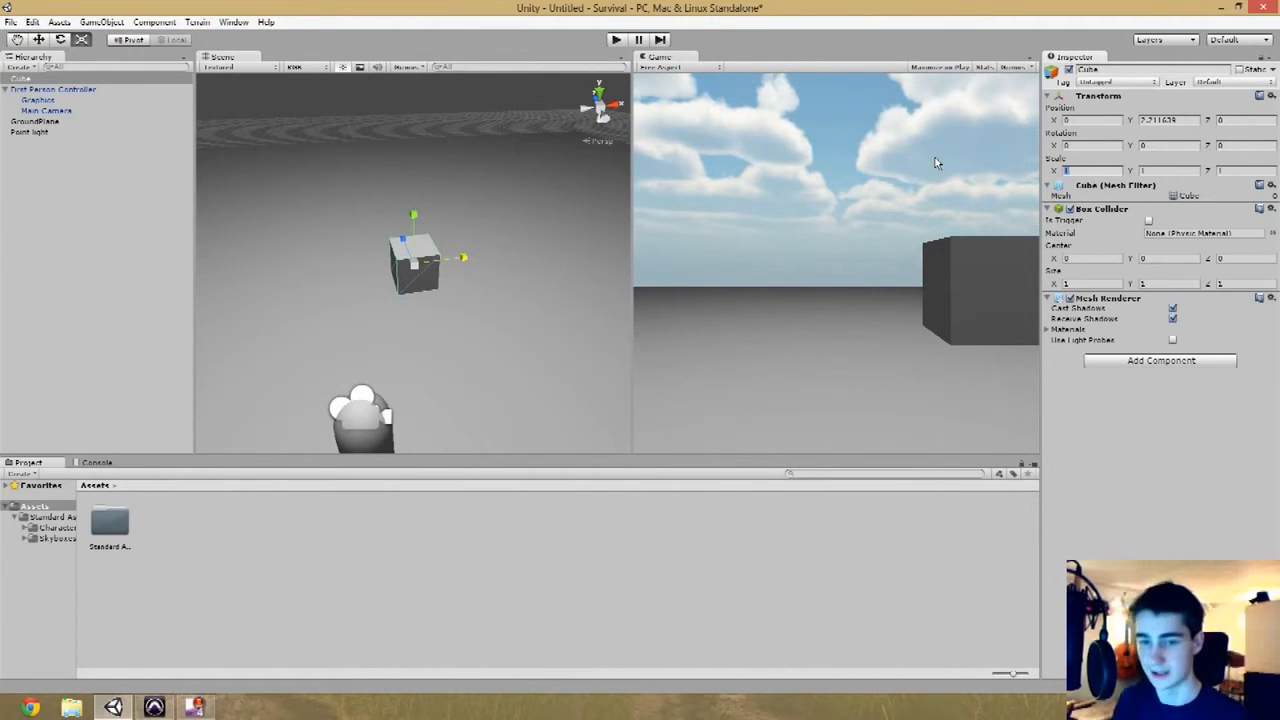
# - Set the cube's X scale to 10
pyautogui.write('10')
pyautogui.press('BackSpace')
pyautogui.press('BackSpace')
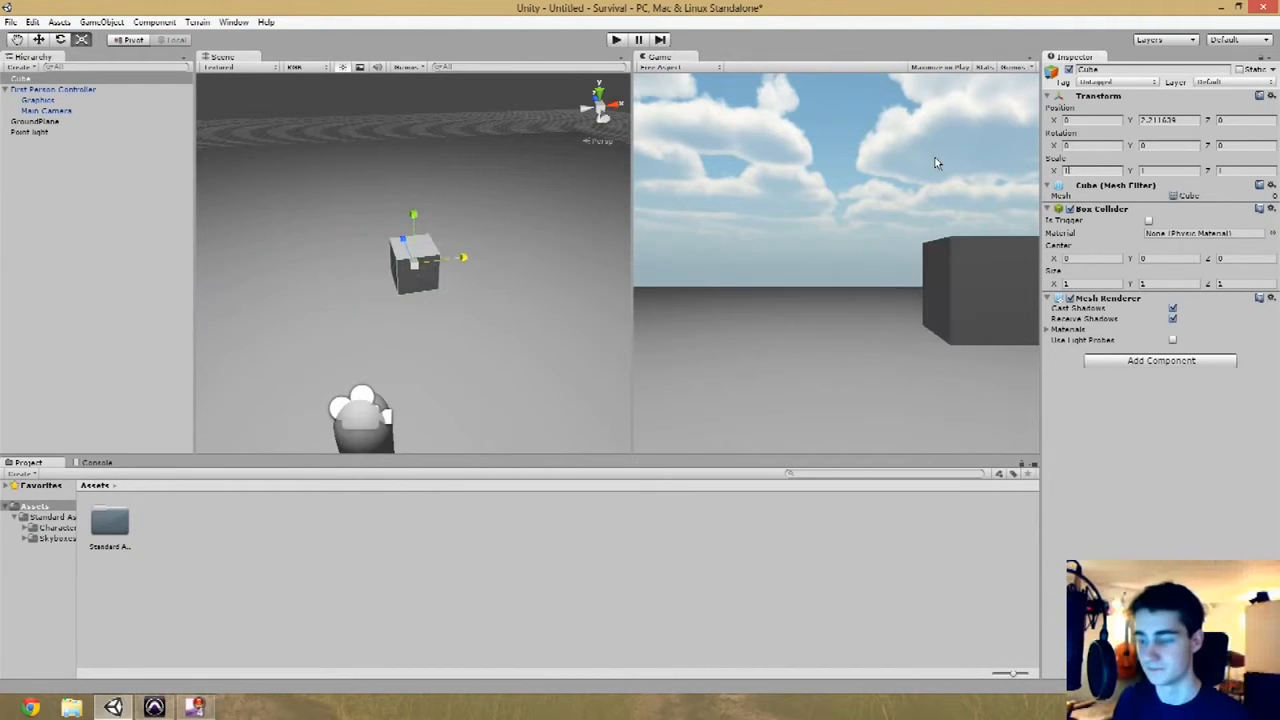
pyautogui.write('5')
pyautogui.press('BackSpace')
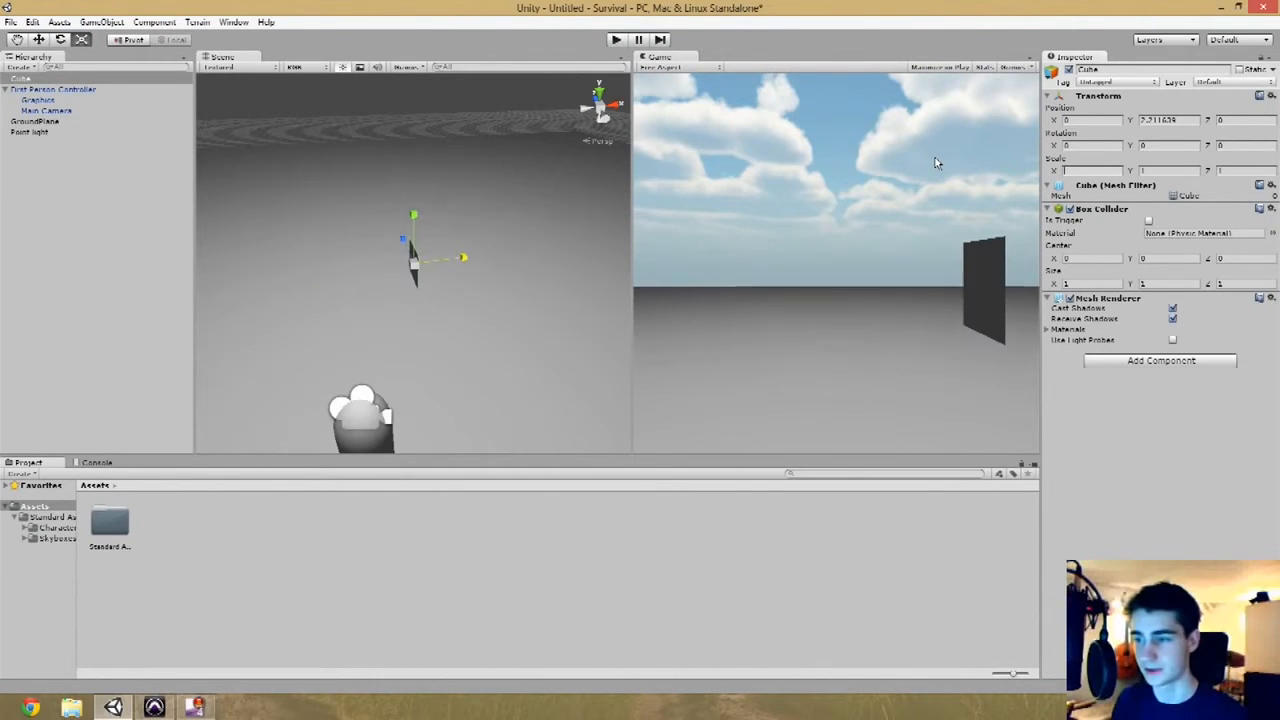
pyautogui.write('10')
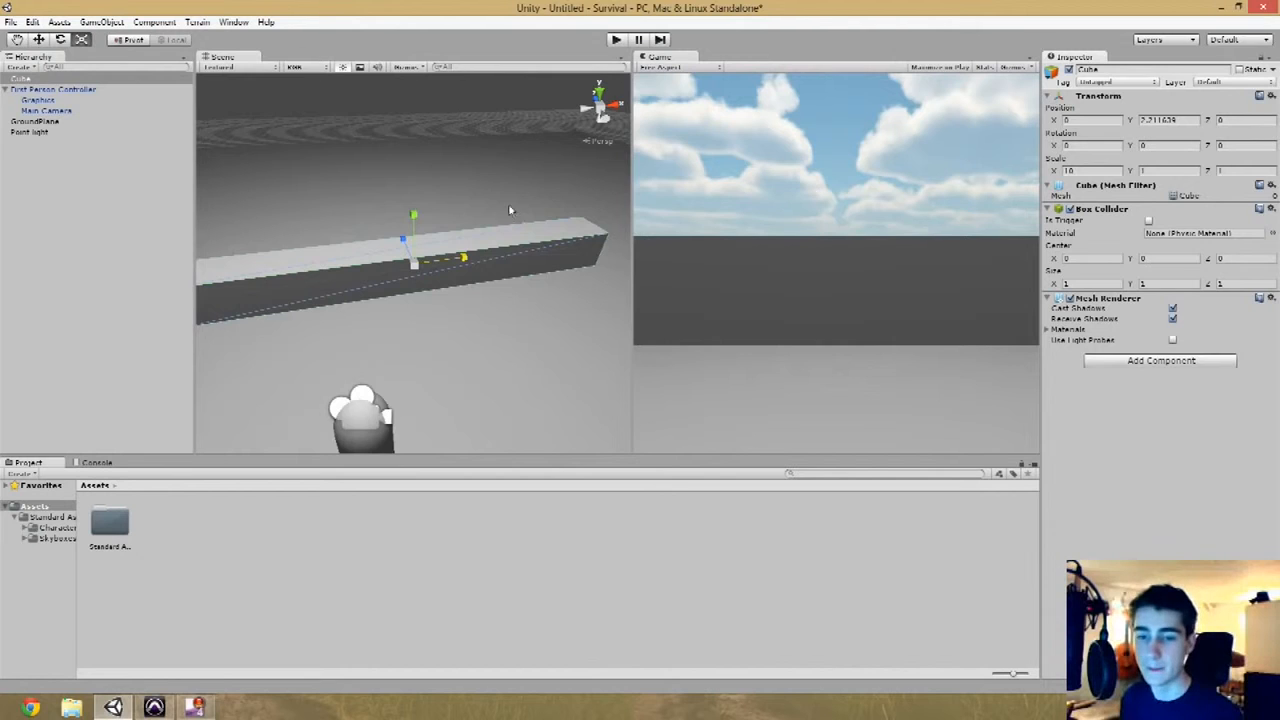
# - Set the cube's Y scale to 5 to make it a tall wall
pyautogui.scroll(-7, 480, 250)
pyautogui.keyDown('alt'); pyautogui.moveTo(434, 286); pyautogui.dragTo(632, 181); pyautogui.keyUp('alt')
pyautogui.moveTo(1187, 173); pyautogui.dragTo(1065, 158)
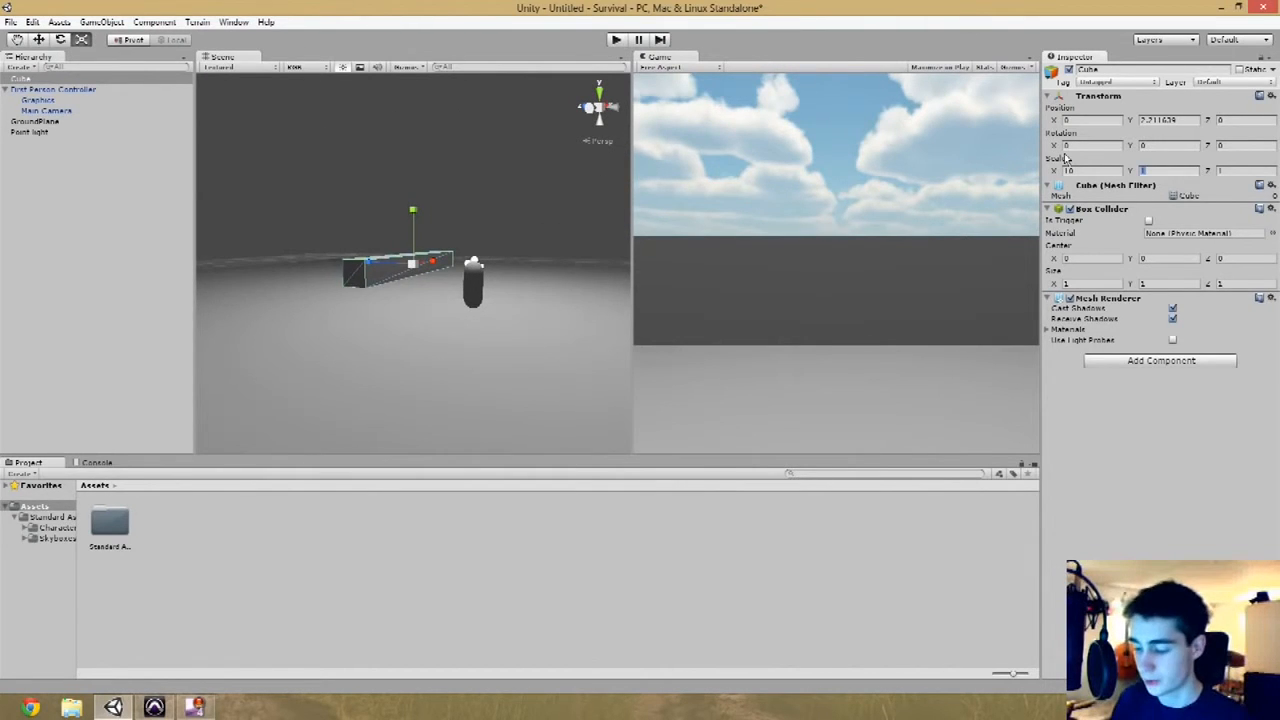
pyautogui.press('BackSpace')
pyautogui.write('5')
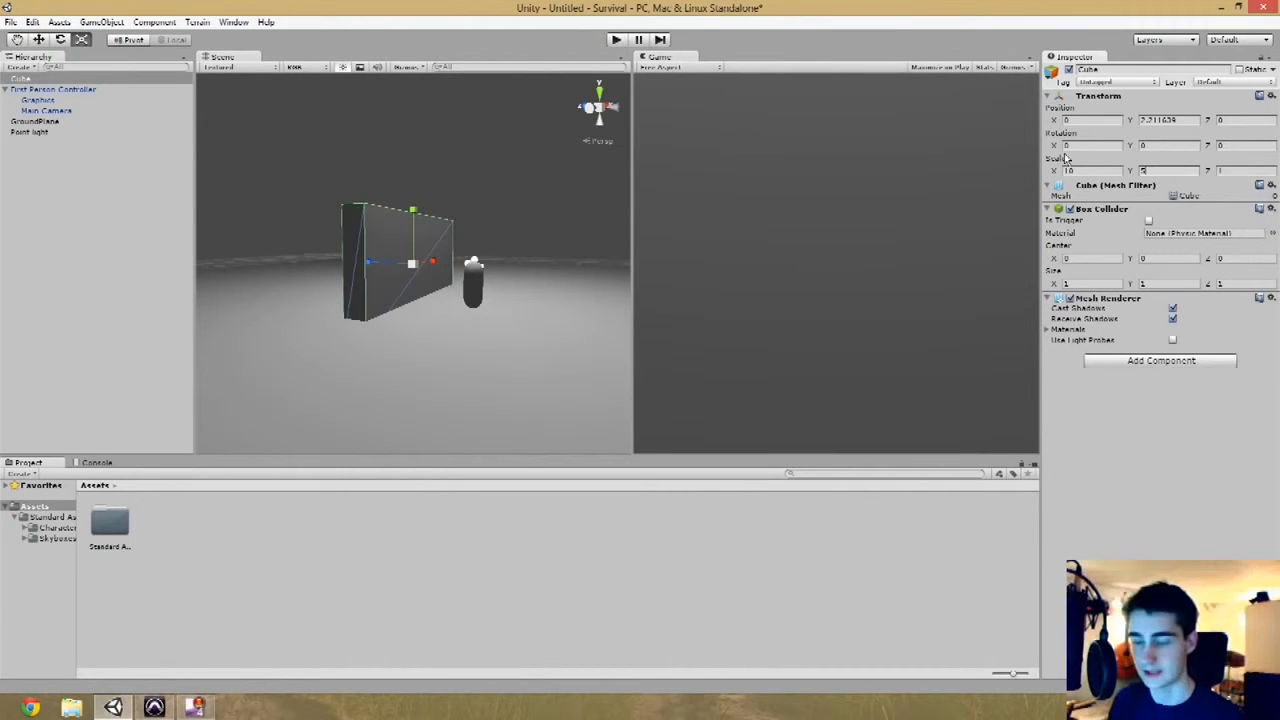
# - Move the wall-shaped cube up to about 3.06 on Y so it rests on the ground, and keep it selected
pyautogui.press('w')
pyautogui.keyDown('alt'); pyautogui.moveTo(519, 211); pyautogui.dragTo(412, 189); pyautogui.keyUp('alt')
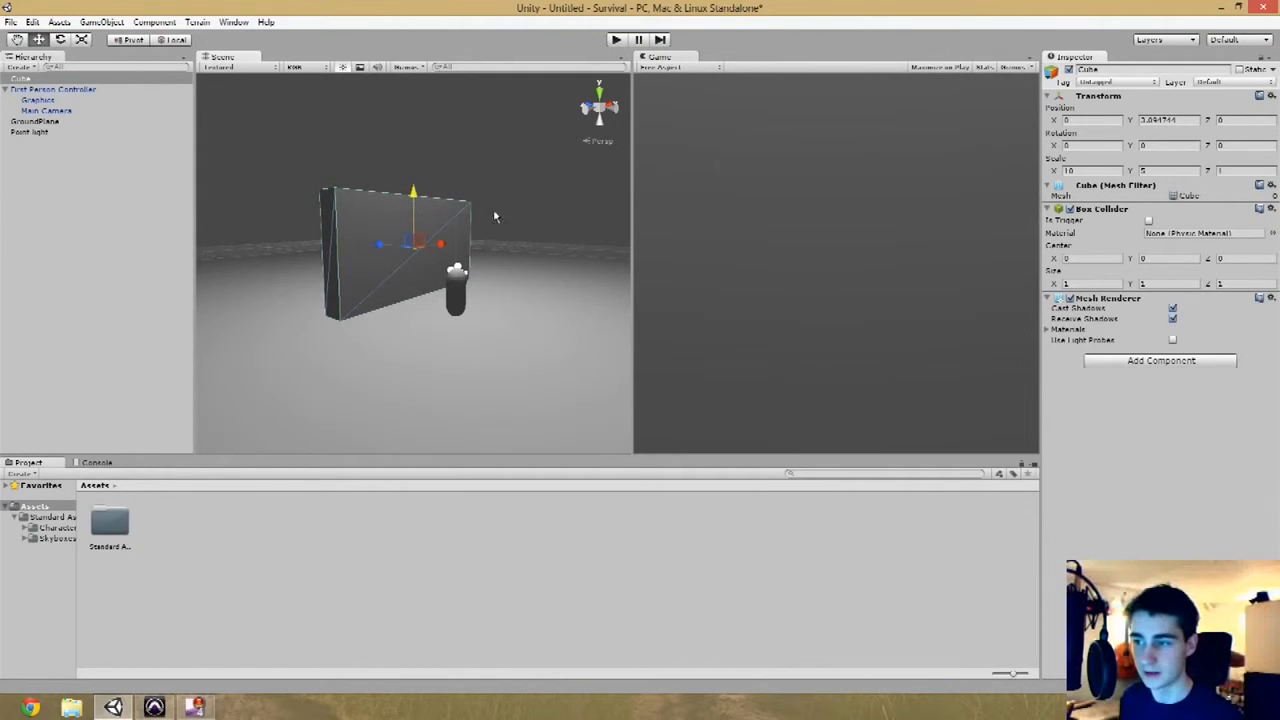
pyautogui.moveTo(413, 192); pyautogui.dragTo(413, 196)
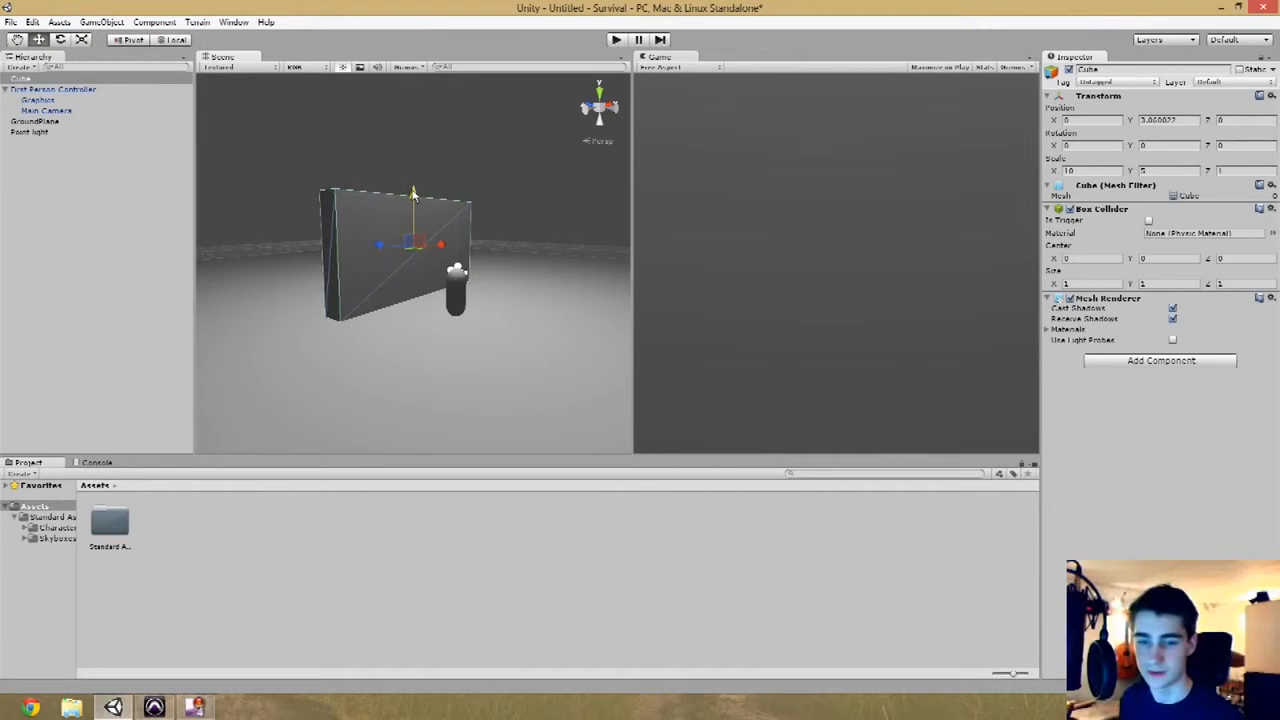
pyautogui.keyDown('alt'); pyautogui.moveTo(528, 337); pyautogui.dragTo(483, 446); pyautogui.keyUp('alt')
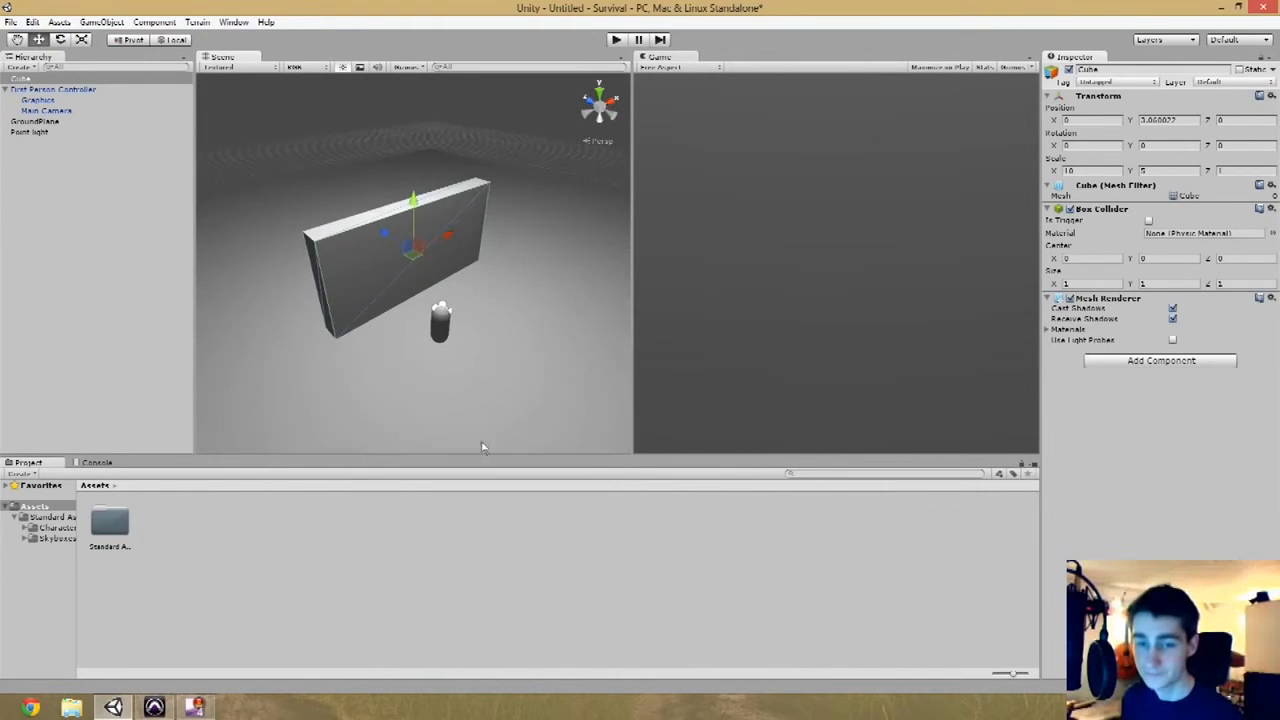
pyautogui.scroll(-5, 384, 268)
pyautogui.click(19, 80)
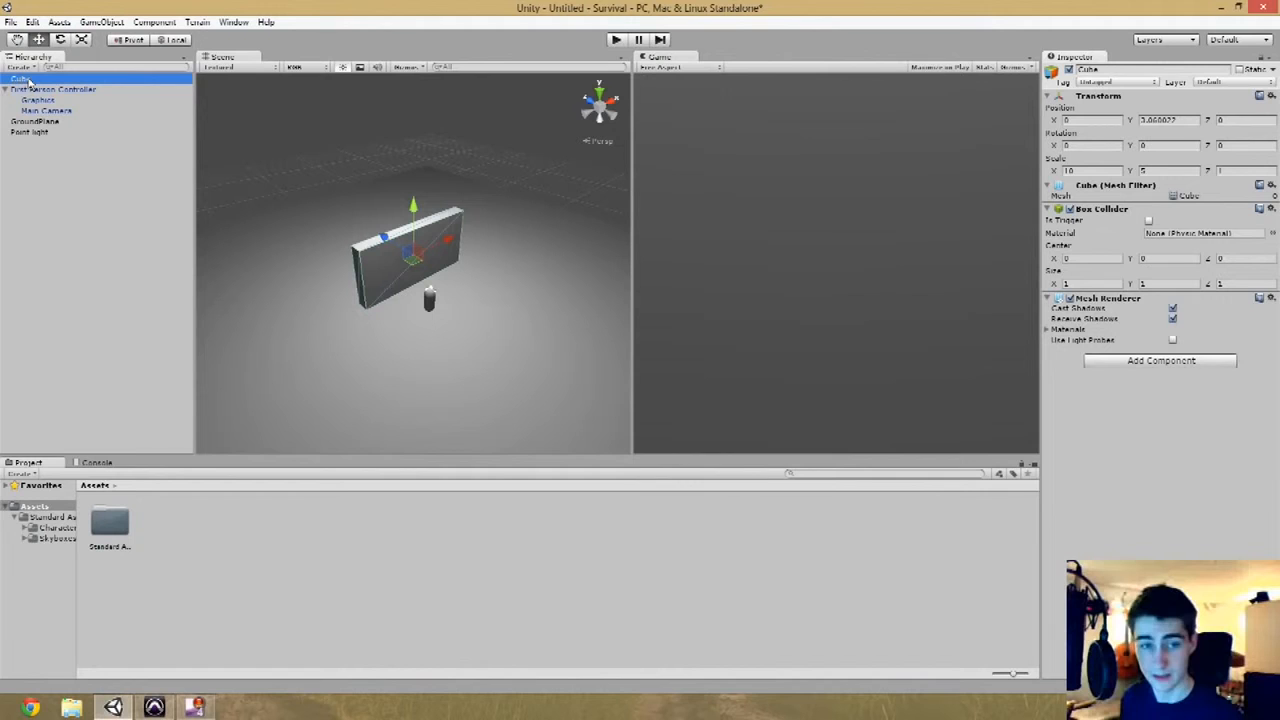
# - Rename the wall-shaped cube as HouseWall01
pyautogui.click(24, 79)
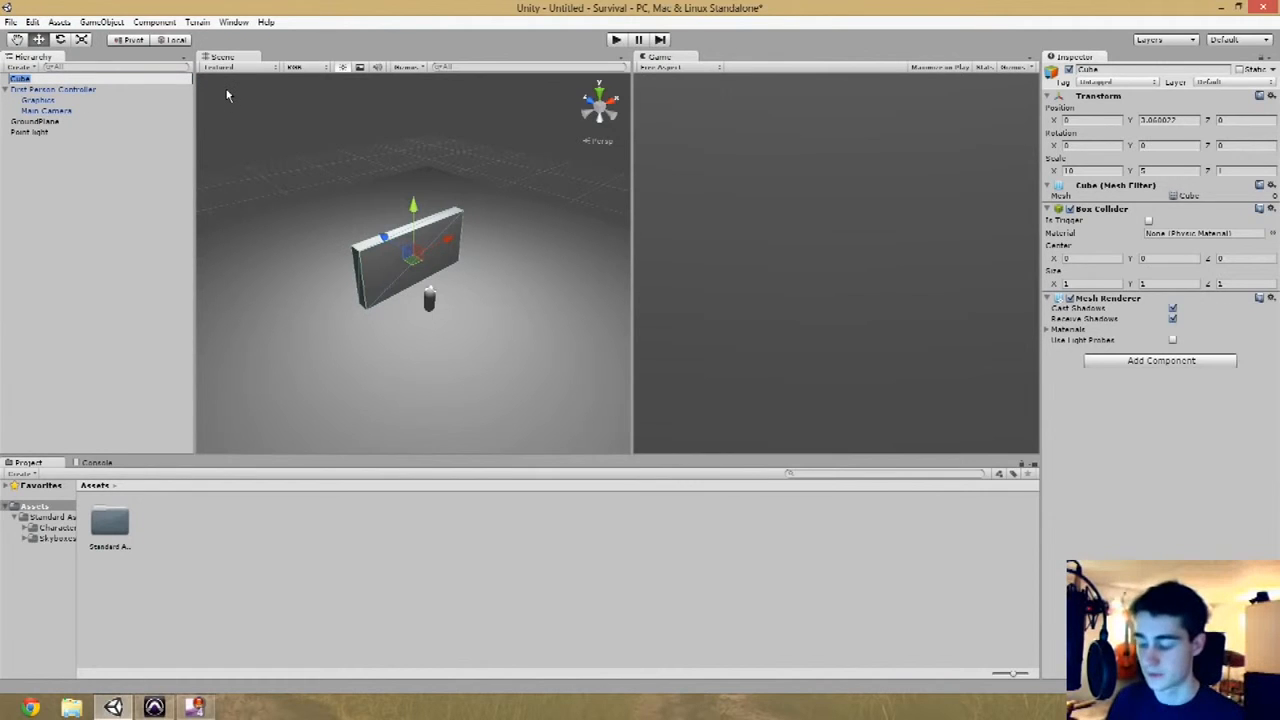
pyautogui.write('Ho')
pyautogui.press('BackSpace')
pyautogui.press('BackSpace')
pyautogui.write('HouseWall')
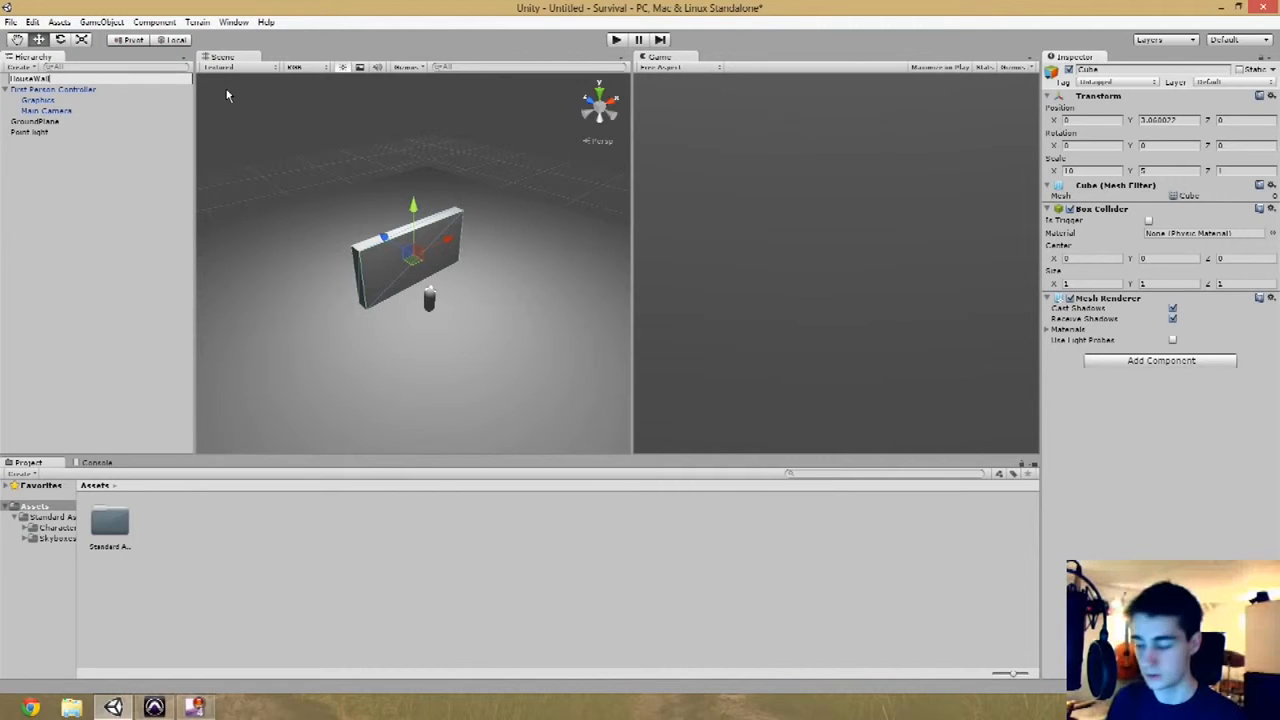
pyautogui.write('01')
pyautogui.press('Return')
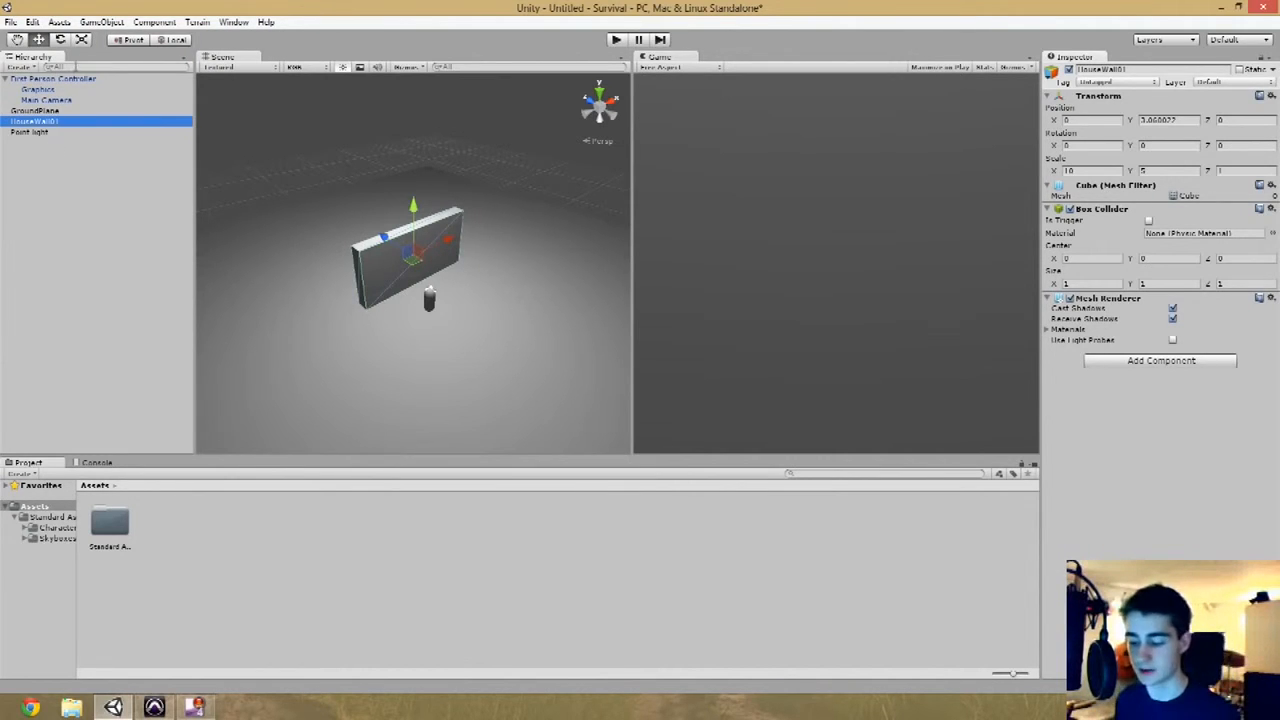
# - Duplicate HouseWall01, name the copy HouseWall02, and move it to about -6.78 on Z, parallel to the original
pyautogui.hotkey('ctrl', 'd')
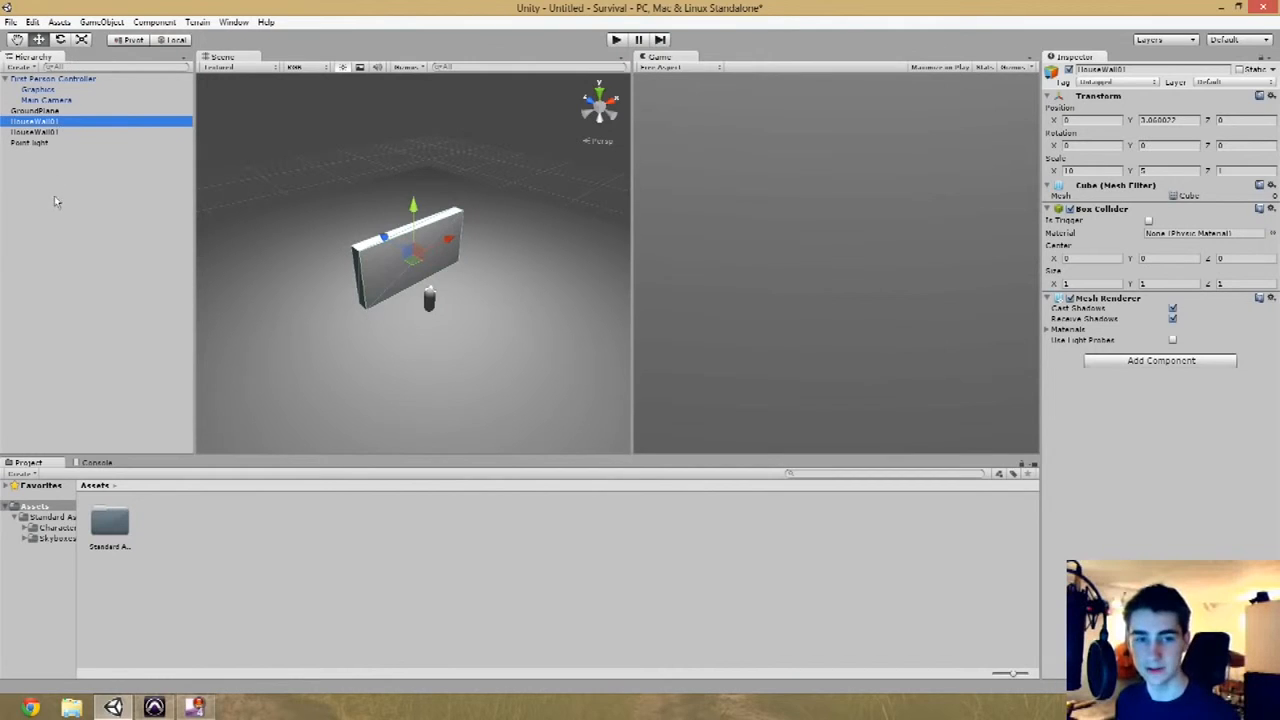
pyautogui.click(44, 122)
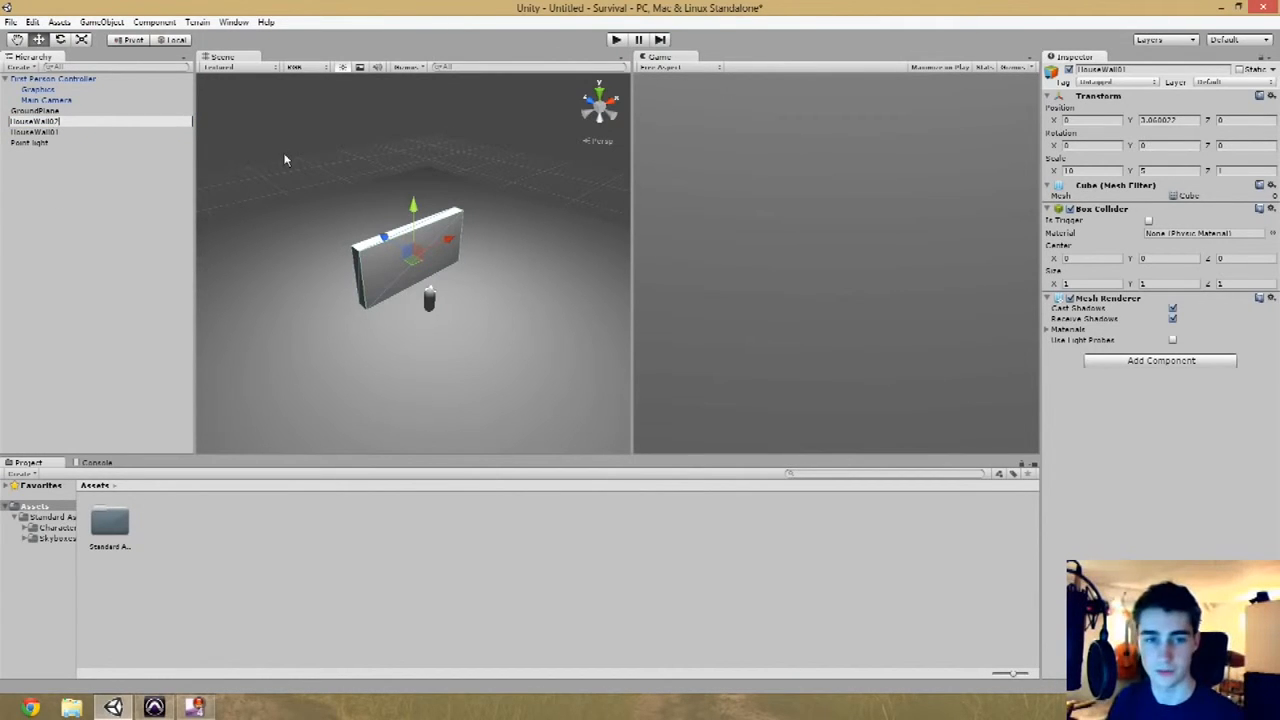
pyautogui.press('Return')
pyautogui.keyDown('alt'); pyautogui.moveTo(319, 198); pyautogui.dragTo(460, 325); pyautogui.keyUp('alt')
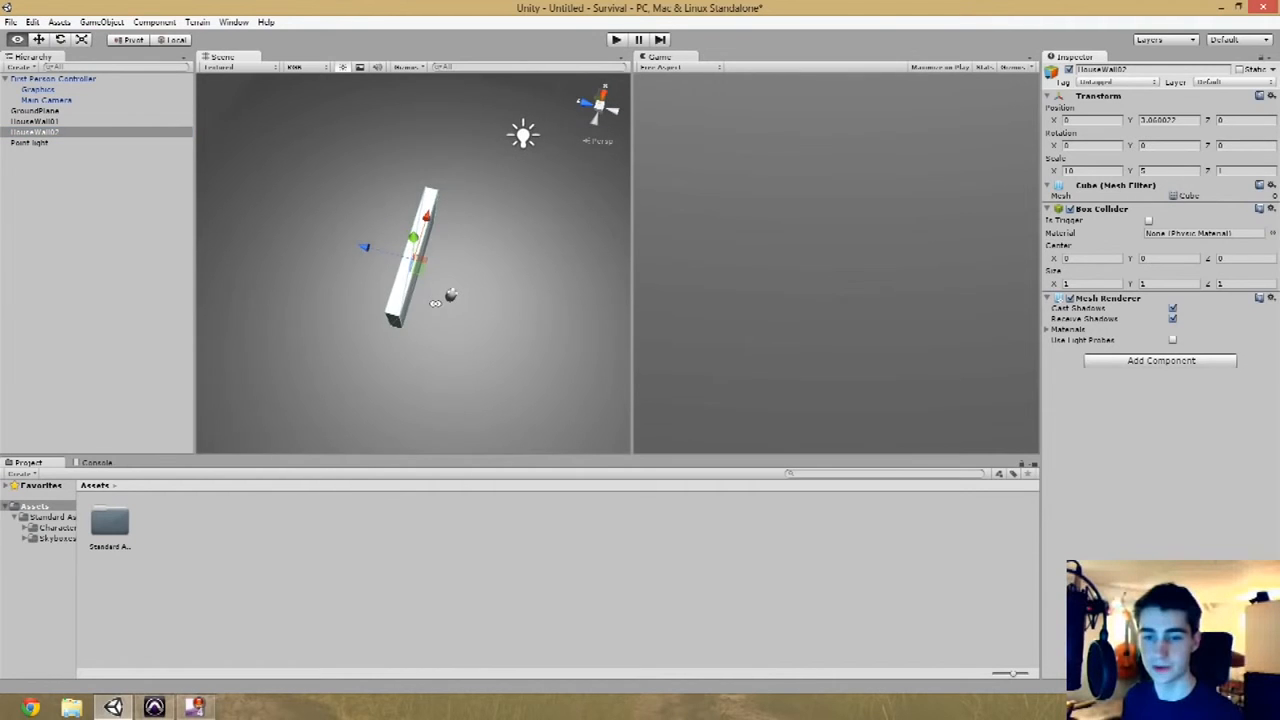
pyautogui.moveTo(369, 250); pyautogui.dragTo(452, 274)
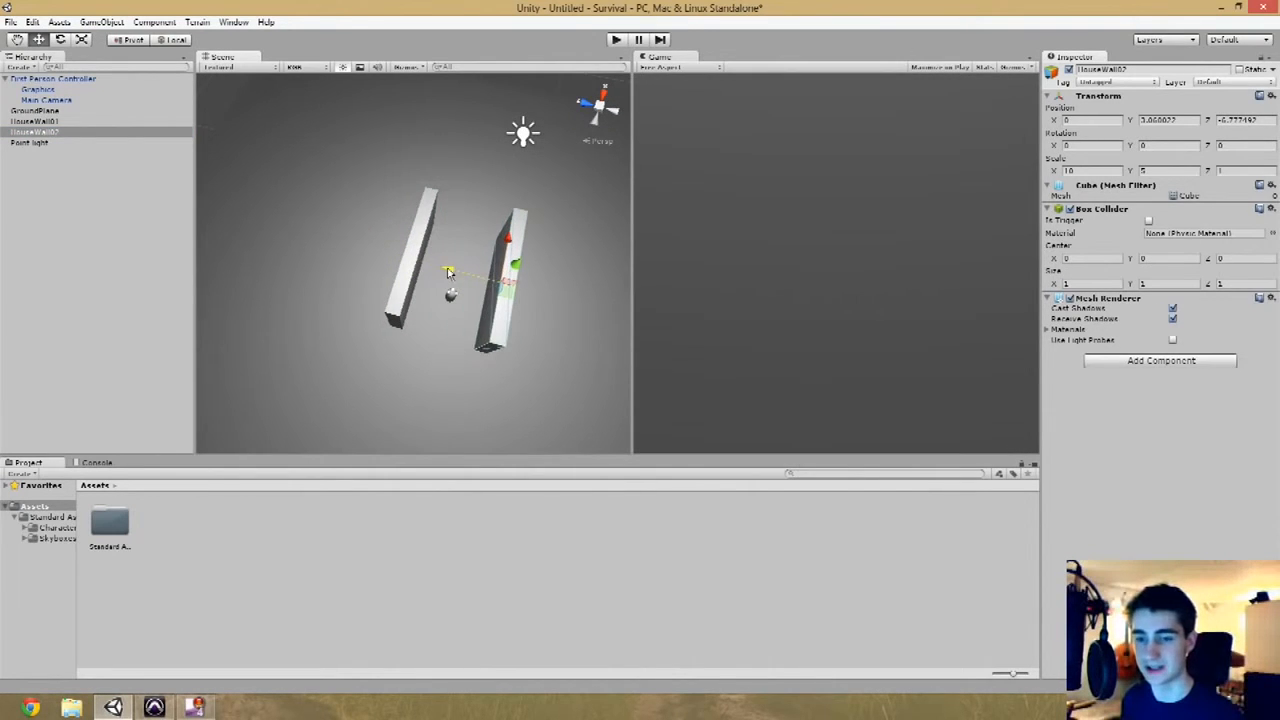
# - Select HouseWall01 and HouseWall02 and move them together about 9.79 along Z, away from the first-person controller
pyautogui.keyDown('alt'); pyautogui.moveTo(443, 340); pyautogui.dragTo(420, 304); pyautogui.keyUp('alt')
pyautogui.keyDown('shift'); pyautogui.click(411, 277); pyautogui.keyUp('shift')
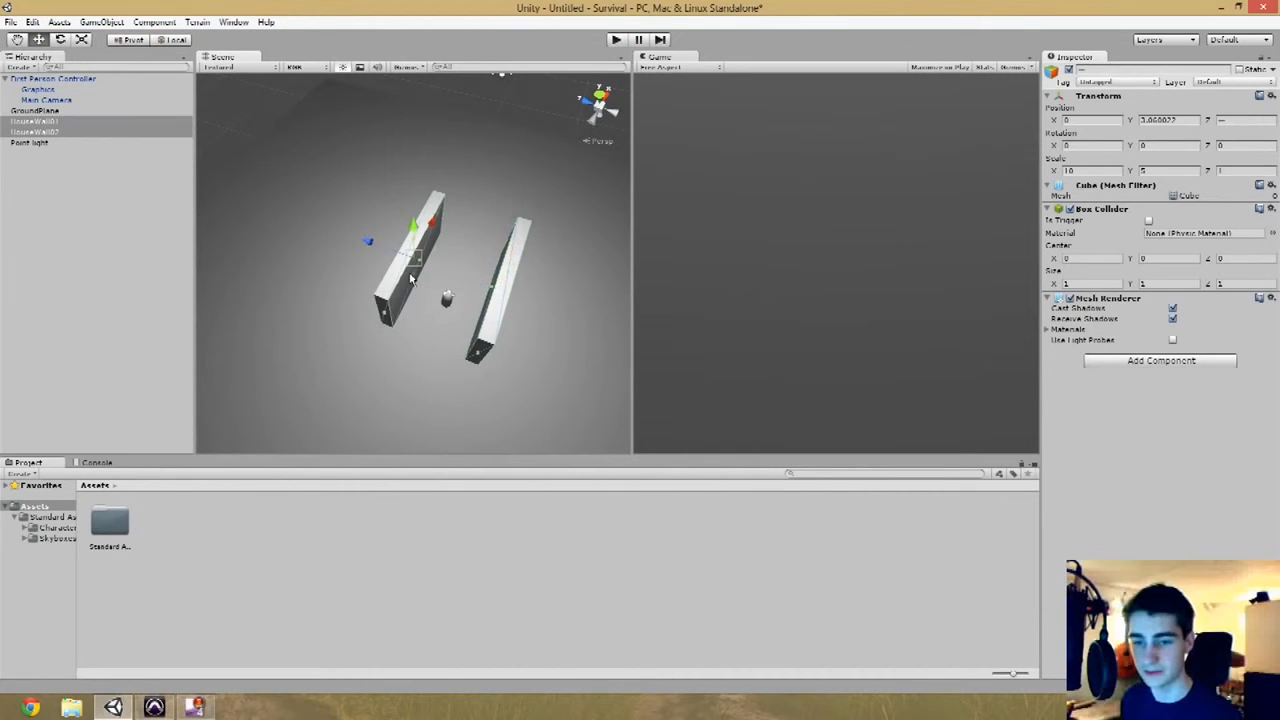
pyautogui.click(506, 289)
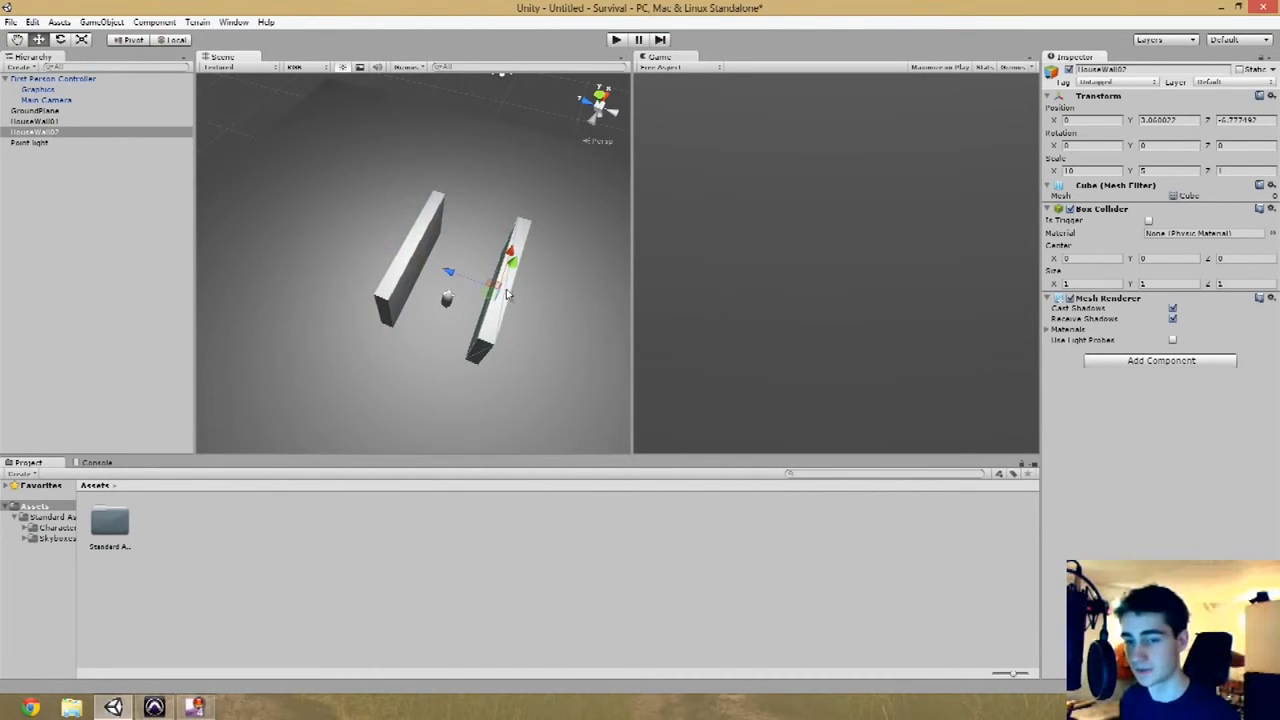
pyautogui.keyDown('shift'); pyautogui.click(401, 263); pyautogui.keyUp('shift')
pyautogui.keyDown('alt'); pyautogui.moveTo(380, 292); pyautogui.dragTo(300, 272); pyautogui.keyUp('alt')
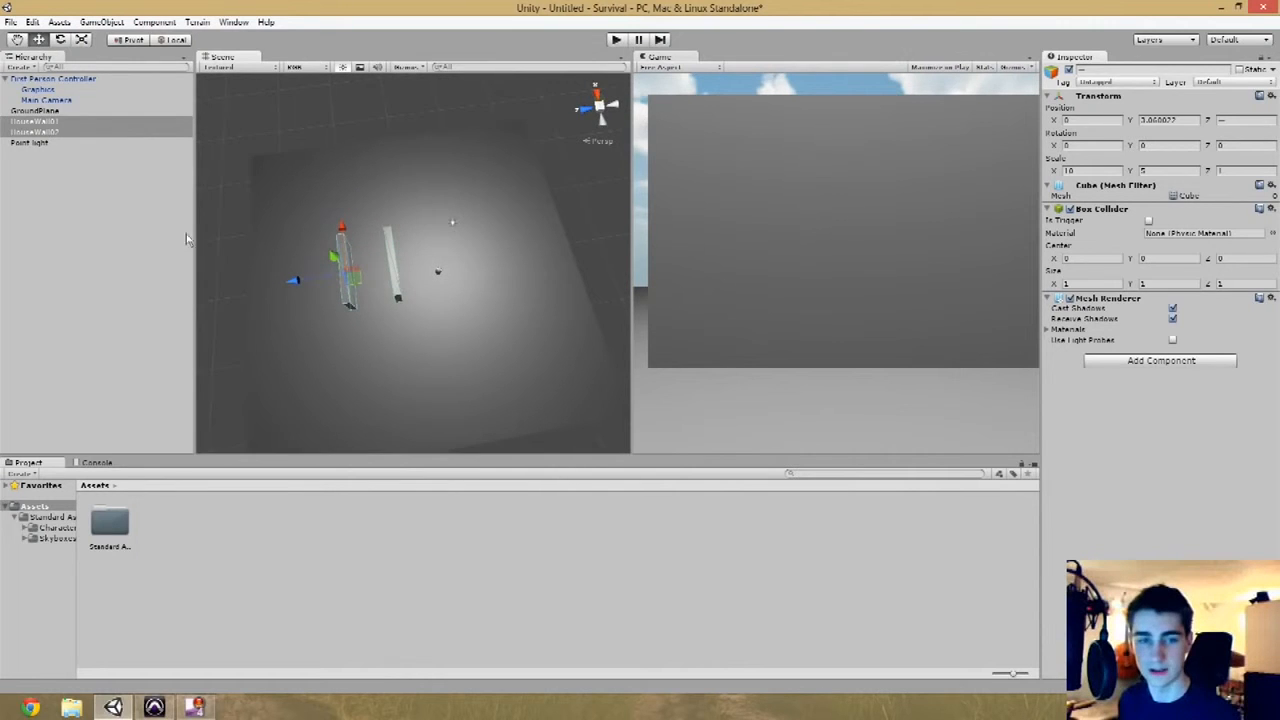
# - Duplicate both walls and rename the copies HouseWall03 (copy of HouseWall02) and HouseWall04 (copy of HouseWall01)
pyautogui.hotkey('ctrl', 'd')
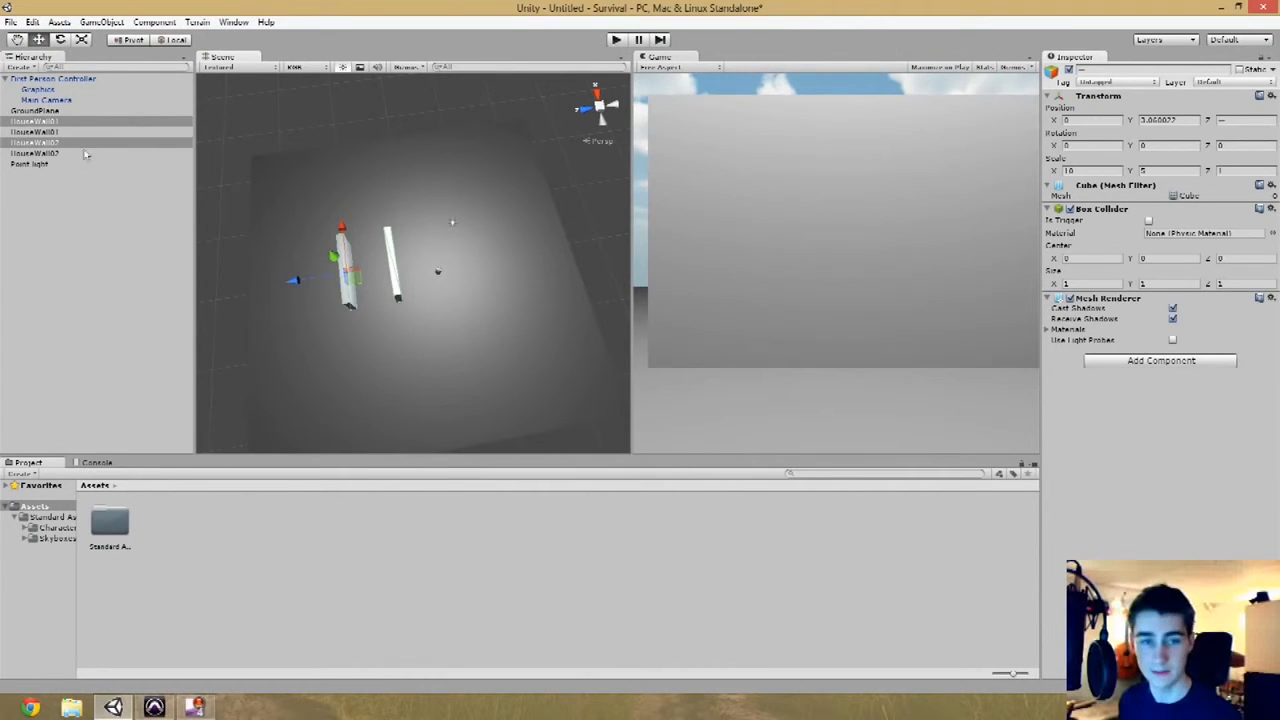
pyautogui.click(47, 183)
pyautogui.click(39, 145)
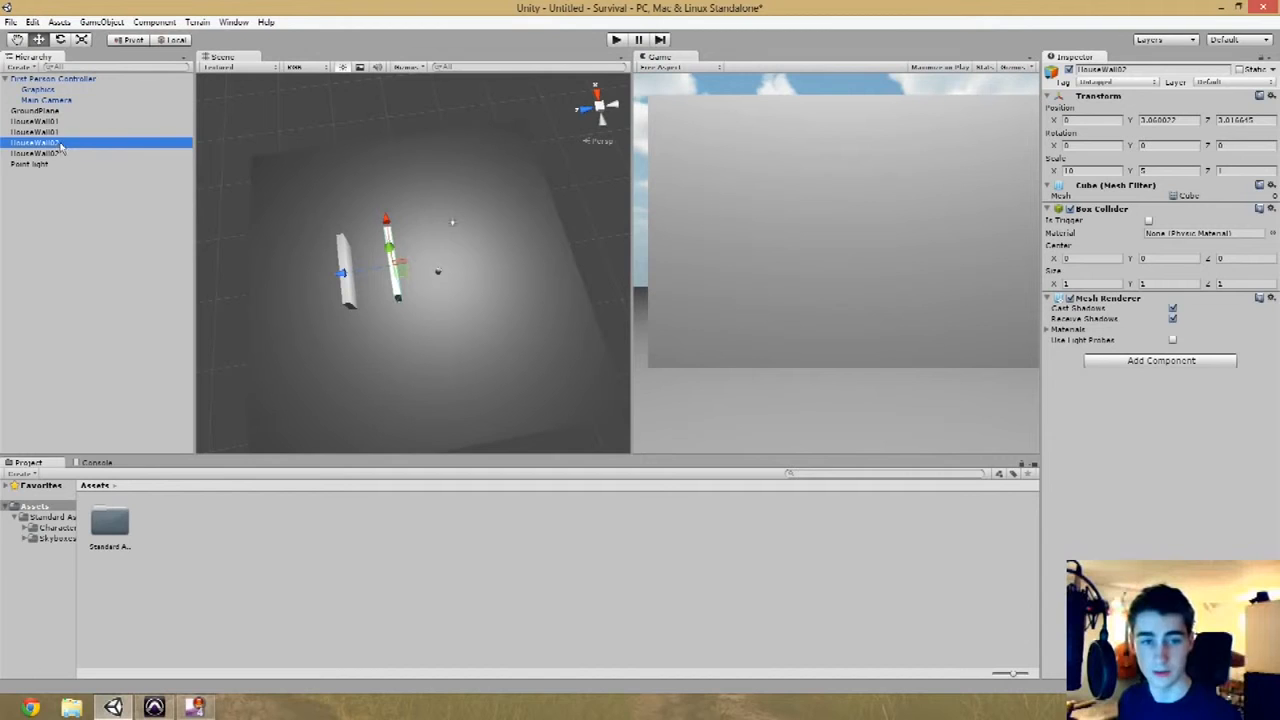
pyautogui.click(40, 143)
pyautogui.press('Return')
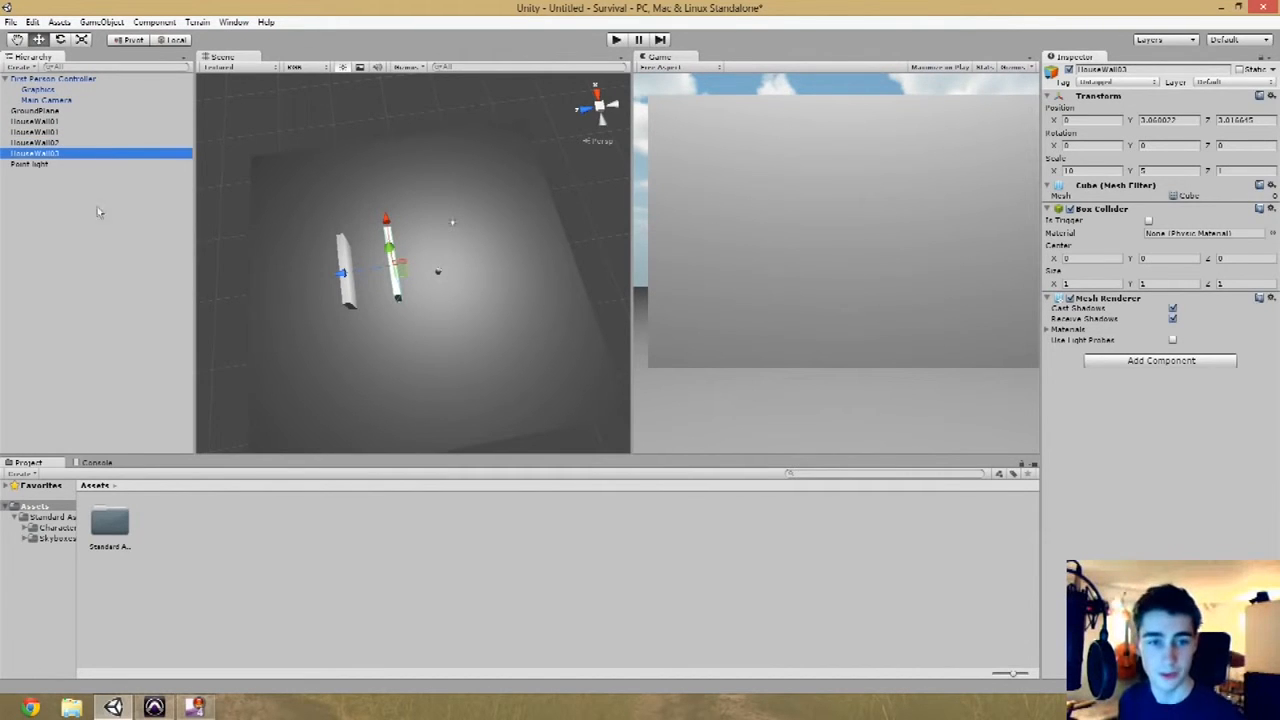
pyautogui.click(65, 123)
pyautogui.click(66, 122)
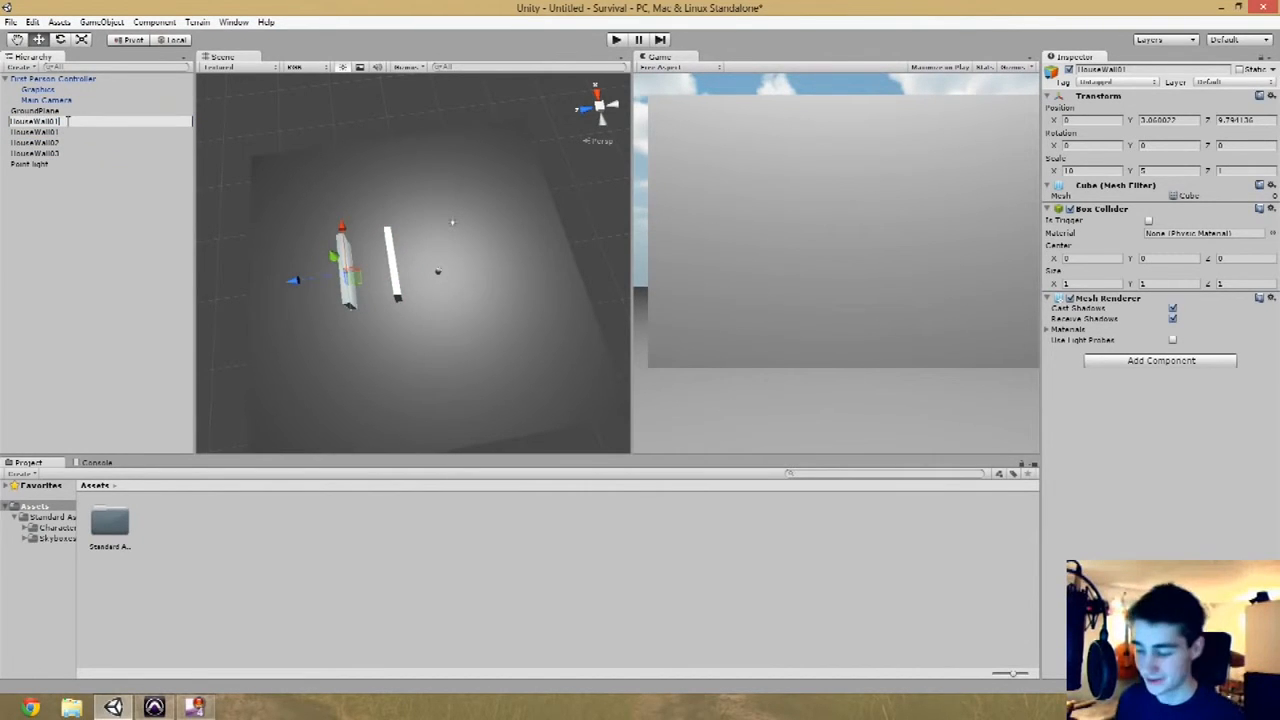
pyautogui.press('Return')
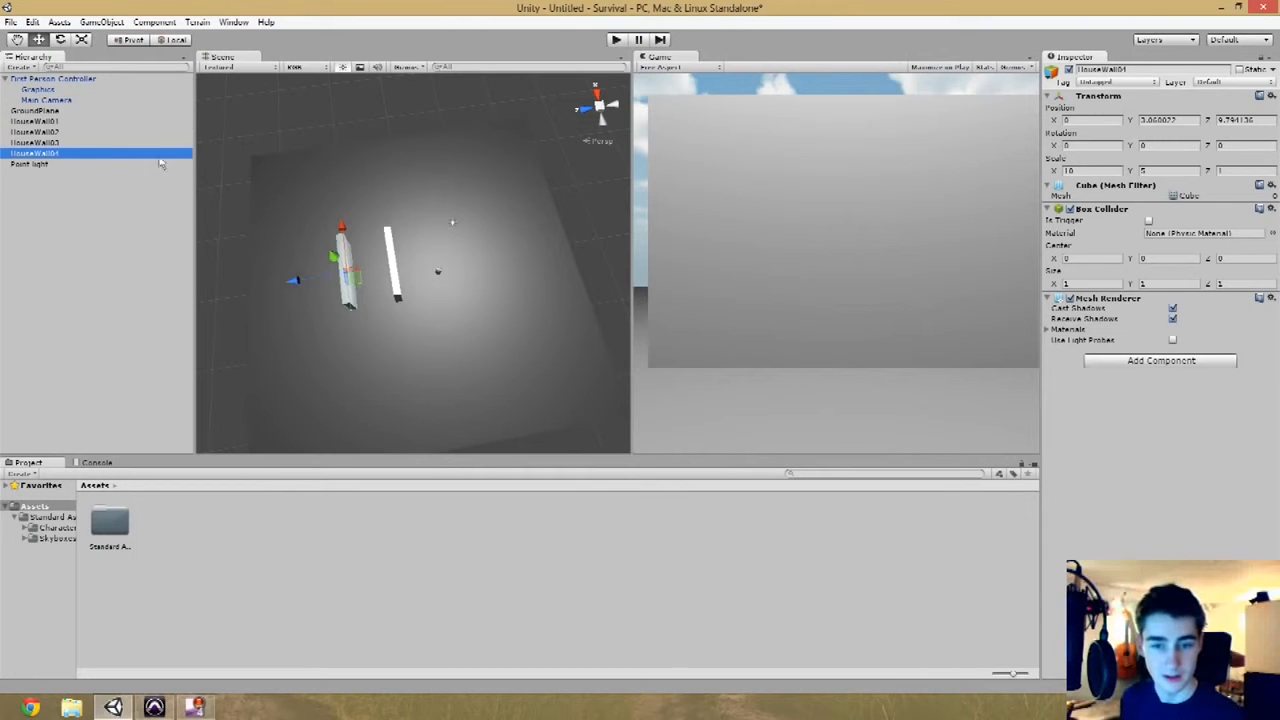
# - Set HouseWall04's Y rotation to 90 and move it to about X -5, Z 6.79 across the ends of the parallel walls
pyautogui.keyDown('alt'); pyautogui.moveTo(385, 347); pyautogui.dragTo(394, 355); pyautogui.keyUp('alt')
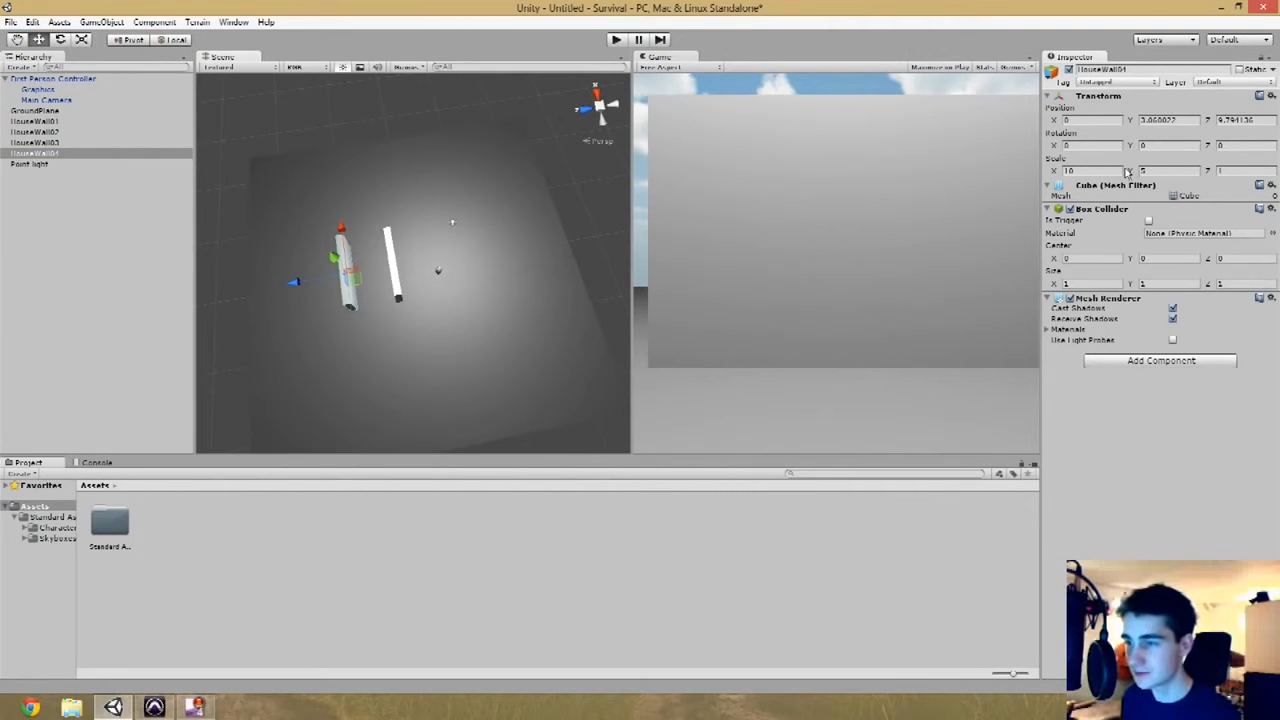
pyautogui.click(1166, 145)
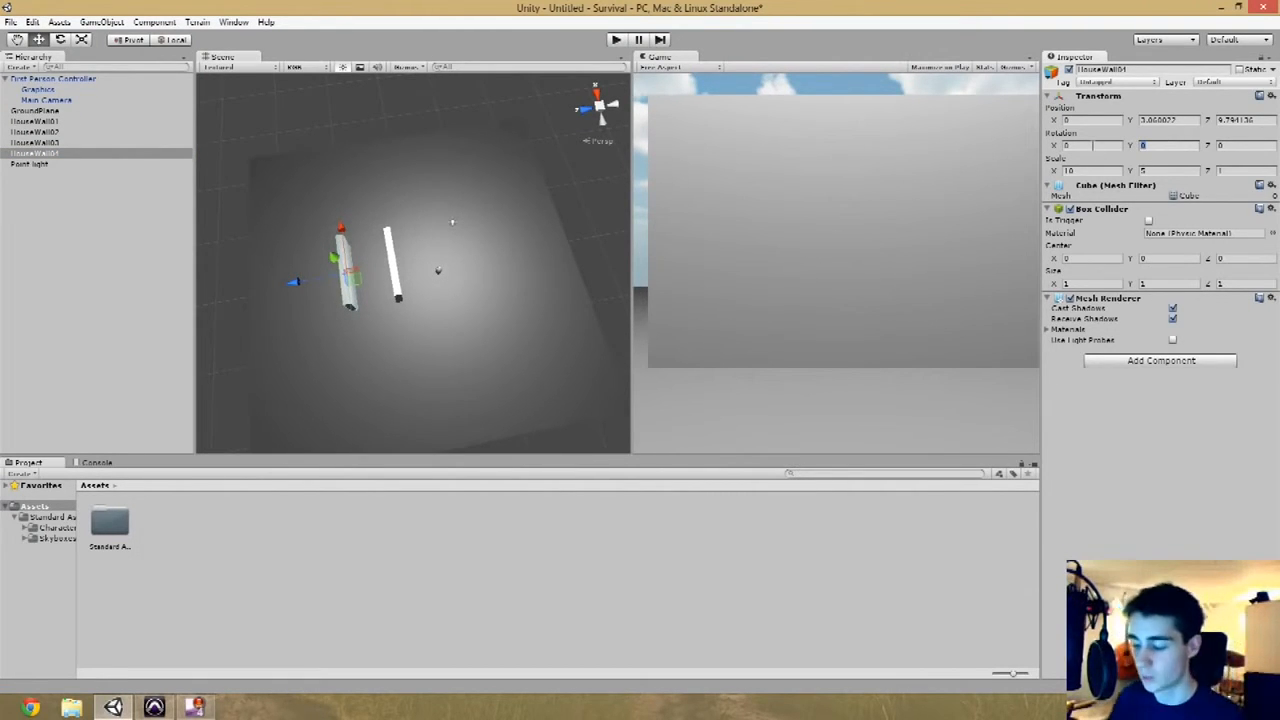
pyautogui.write('90')
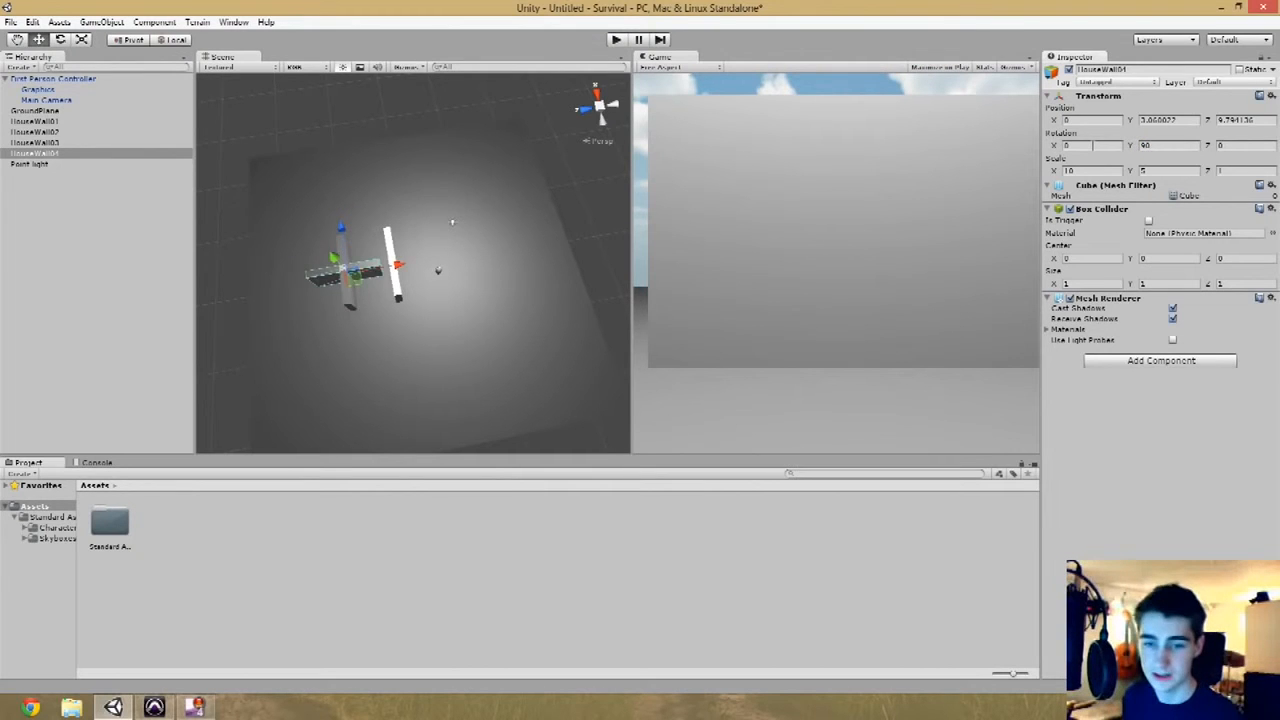
pyautogui.keyDown('alt'); pyautogui.moveTo(360, 374); pyautogui.dragTo(334, 376); pyautogui.keyUp('alt')
pyautogui.moveTo(340, 307); pyautogui.dragTo(250, 292)
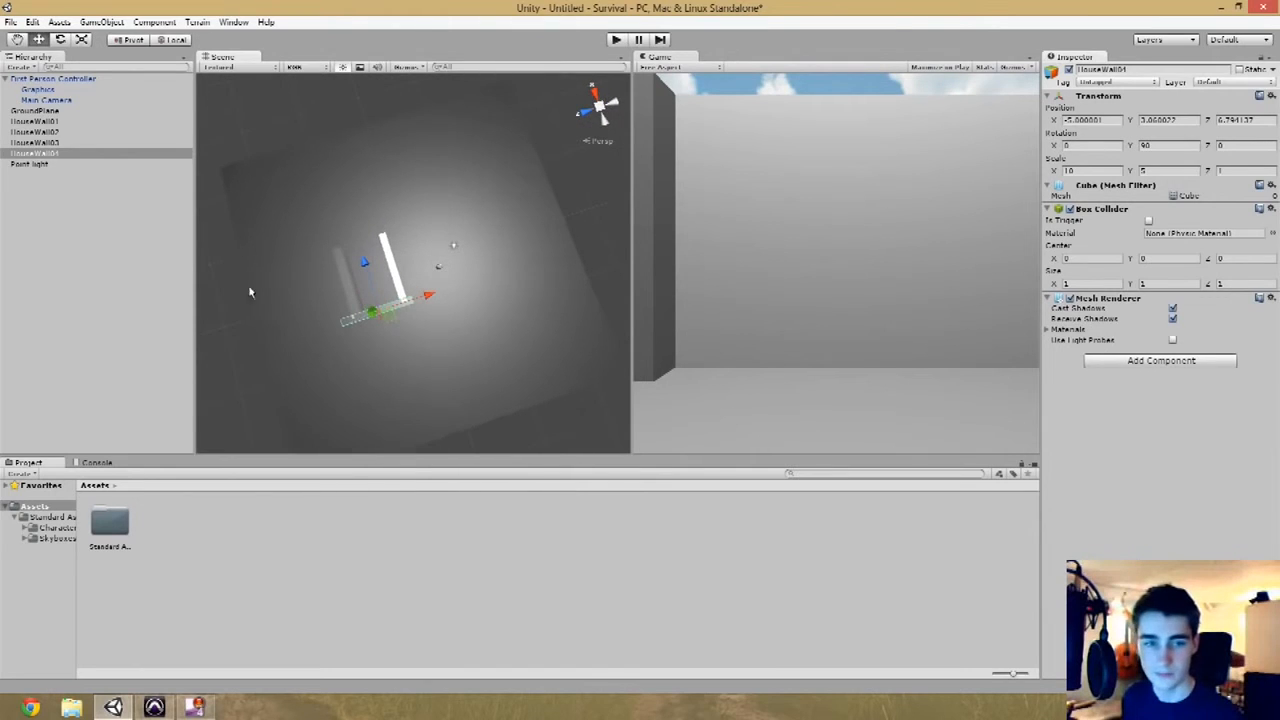
# - Set HouseWall03's Y rotation to 90 and move it to about X 5, Z 7.02 across the opposite wall ends
pyautogui.click(35, 121)
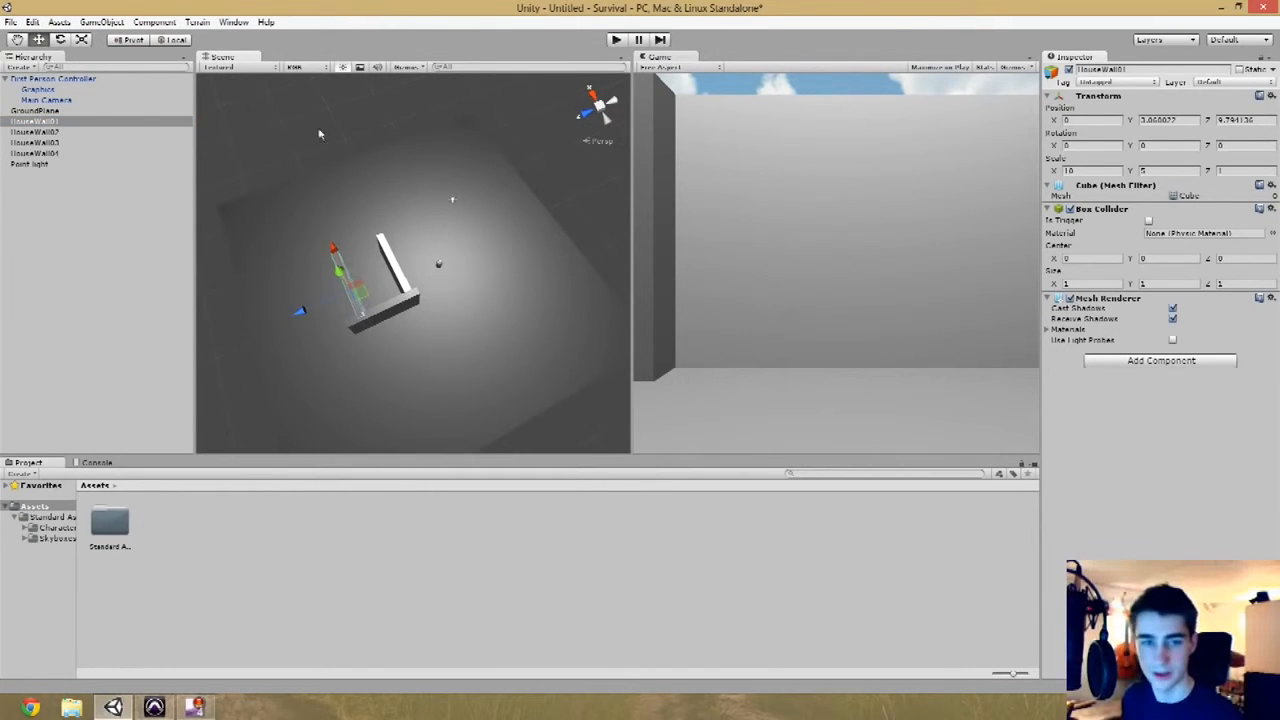
pyautogui.click(78, 143)
pyautogui.keyDown('alt'); pyautogui.moveTo(466, 221); pyautogui.dragTo(510, 235); pyautogui.keyUp('alt')
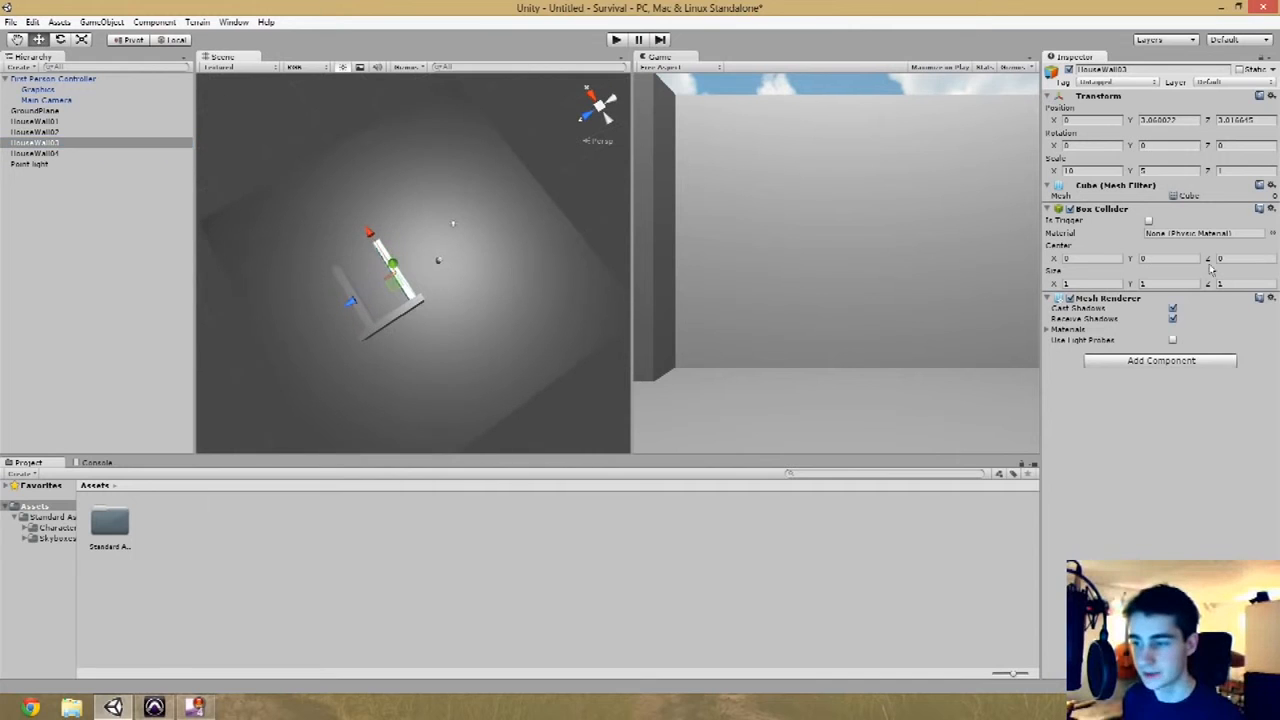
pyautogui.click(1169, 145)
pyautogui.write('90')
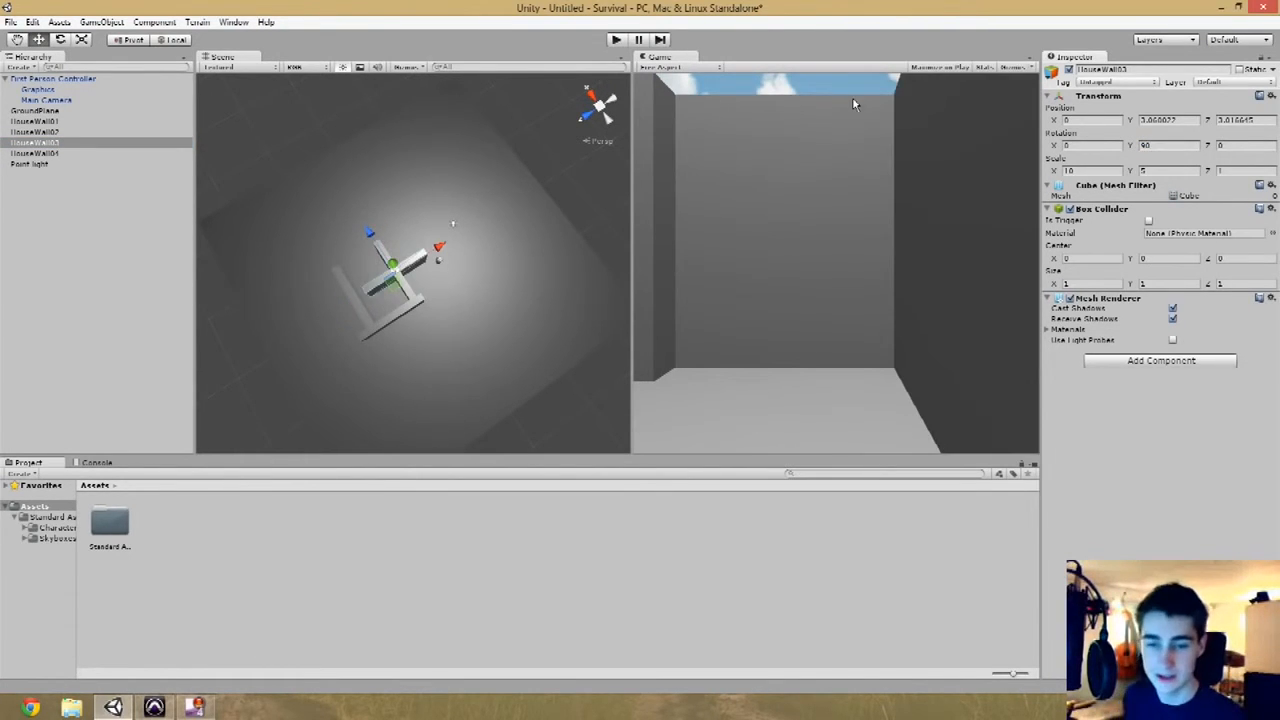
pyautogui.keyDown('ctrl'); pyautogui.moveTo(337, 212); pyautogui.dragTo(338, 214); pyautogui.keyUp('ctrl')
pyautogui.keyDown('ctrl'); pyautogui.moveTo(424, 226); pyautogui.dragTo(563, 349); pyautogui.keyUp('ctrl')
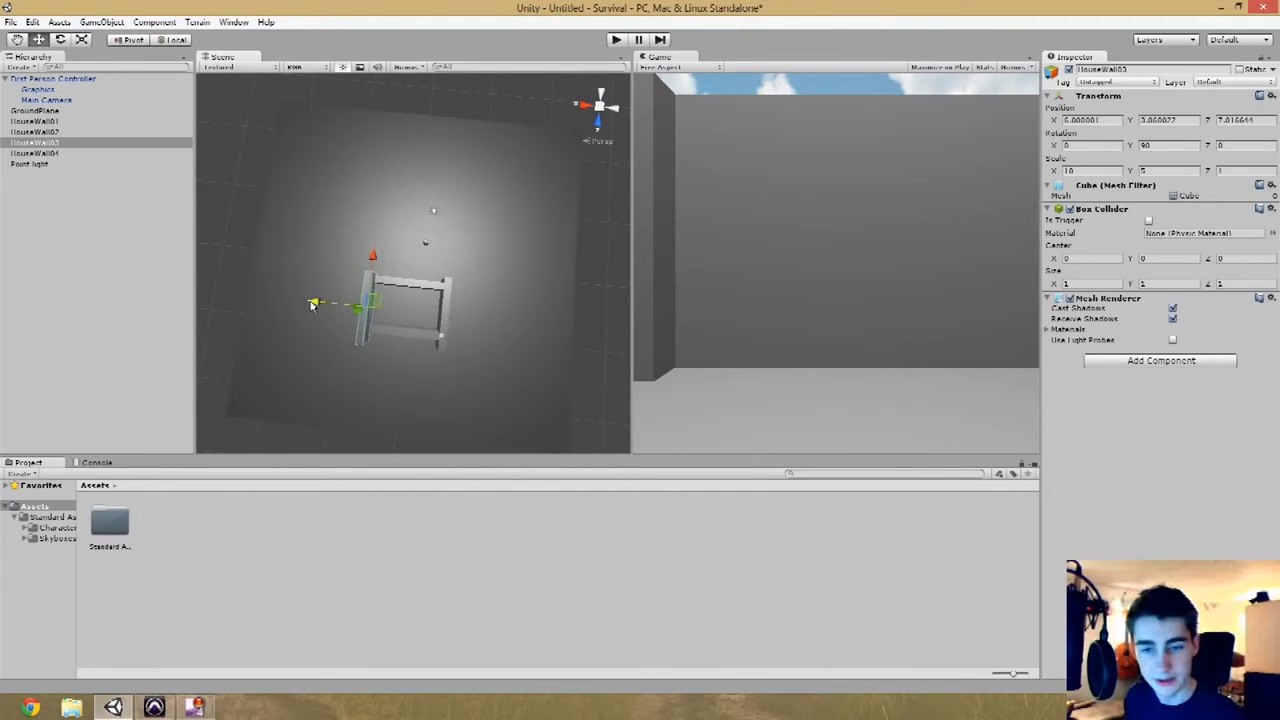
pyautogui.keyDown('alt'); pyautogui.moveTo(469, 380); pyautogui.dragTo(251, 412); pyautogui.keyUp('alt')
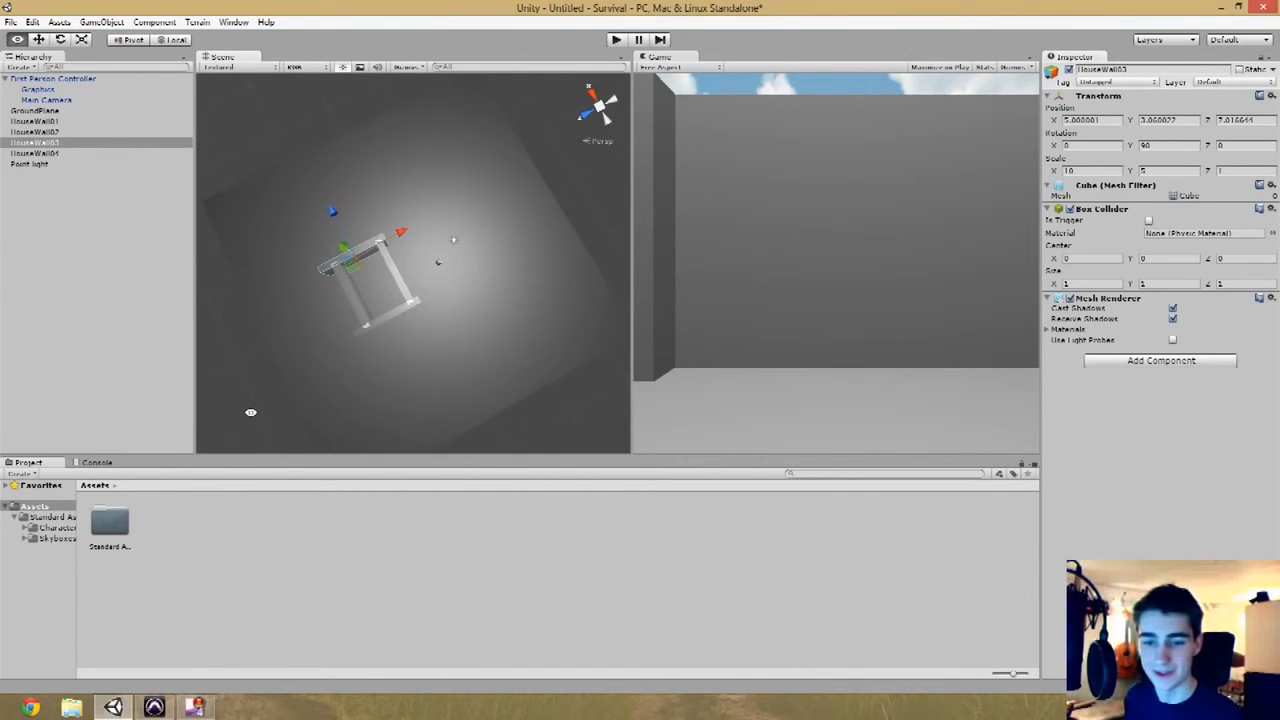
# - Align the corners by moving HouseWall01 to about 11.79 on Z and HouseWall02 to about 2.02 on Z
pyautogui.click(350, 304)
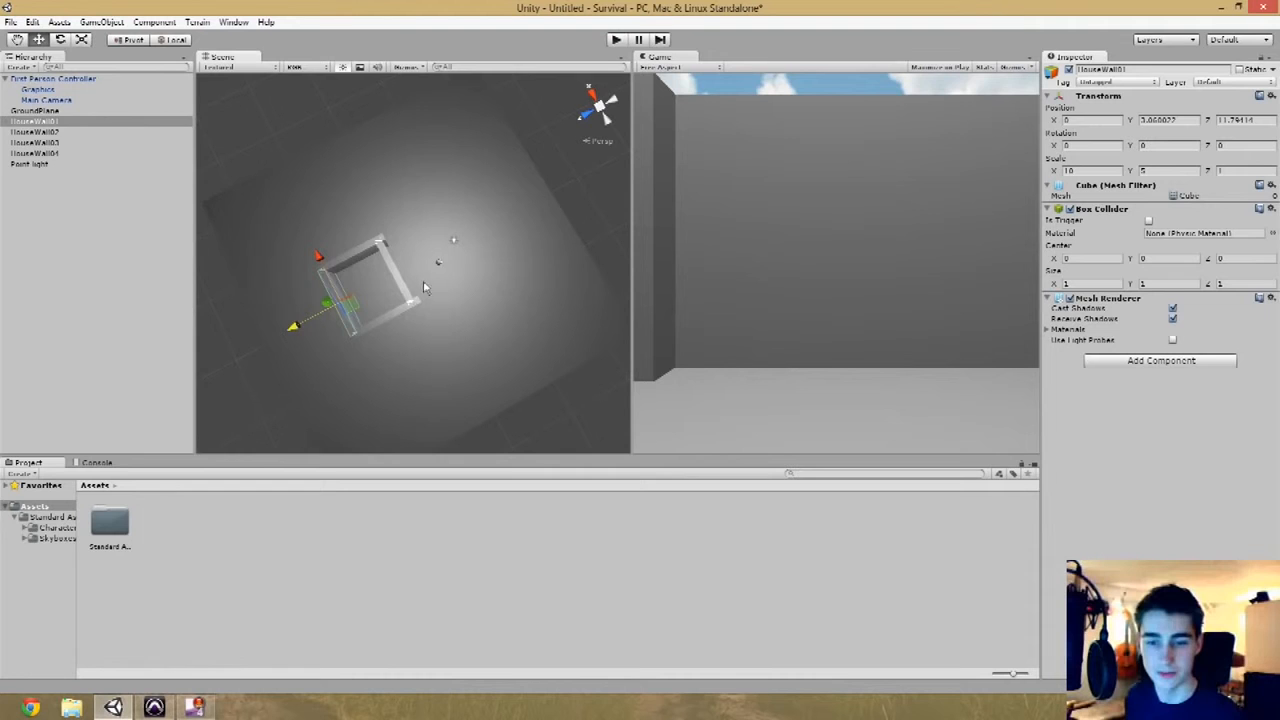
pyautogui.click(348, 298)
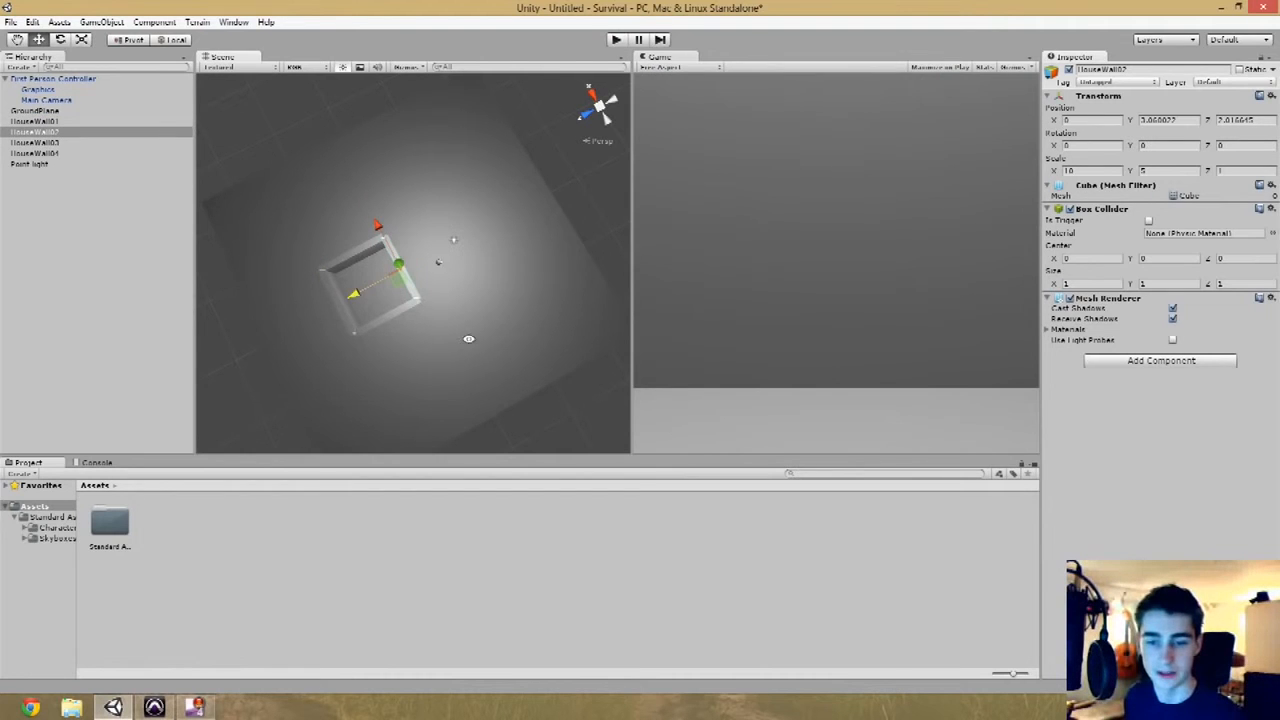
pyautogui.click(465, 344)
pyautogui.keyDown('alt'); pyautogui.moveTo(465, 344); pyautogui.dragTo(405, 337); pyautogui.keyUp('alt')
# - Delete HouseWall04 to leave one side of the house open as an entrance
pyautogui.click(390, 318)
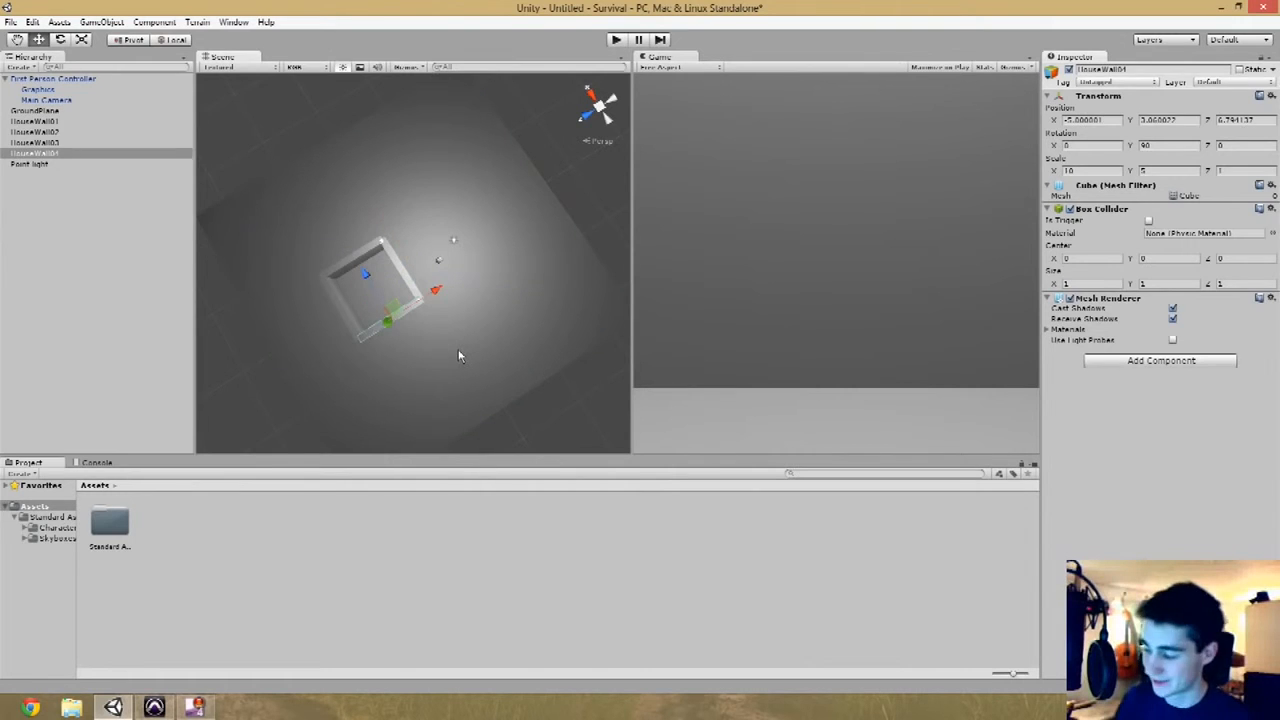
pyautogui.press('Delete')
pyautogui.keyDown('alt'); pyautogui.moveTo(400, 322); pyautogui.dragTo(345, 329); pyautogui.keyUp('alt')
# - Play-test the scene by walking into the three-walled house and back out, and stop play mode
pyautogui.click(767, 245)
pyautogui.hotkey('ctrl', 'p')
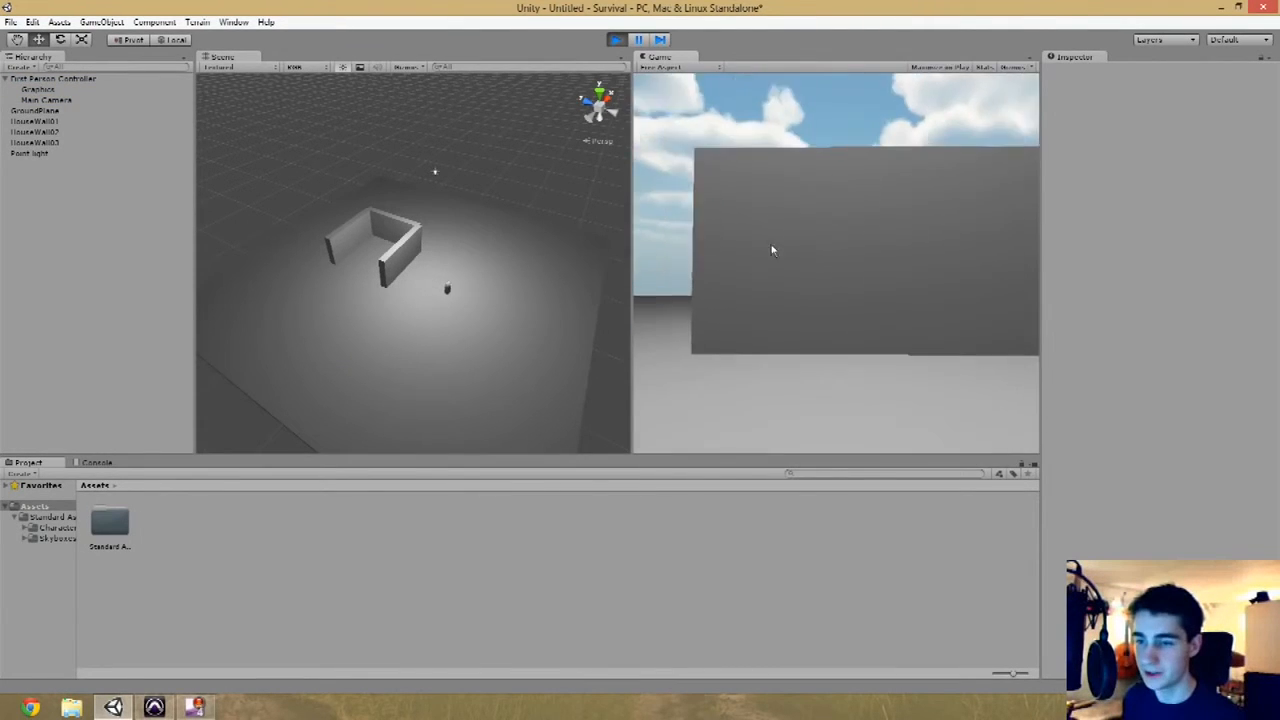
pyautogui.press('a')
pyautogui.press('w')
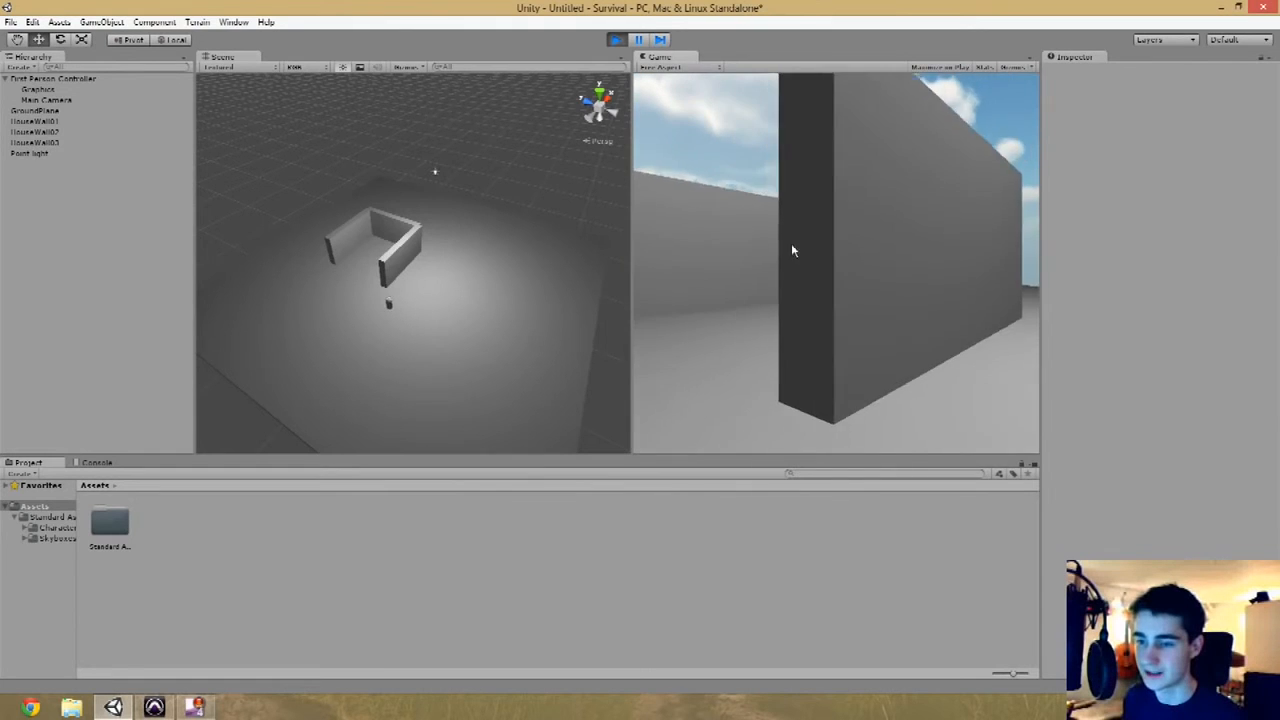
pyautogui.press('w')
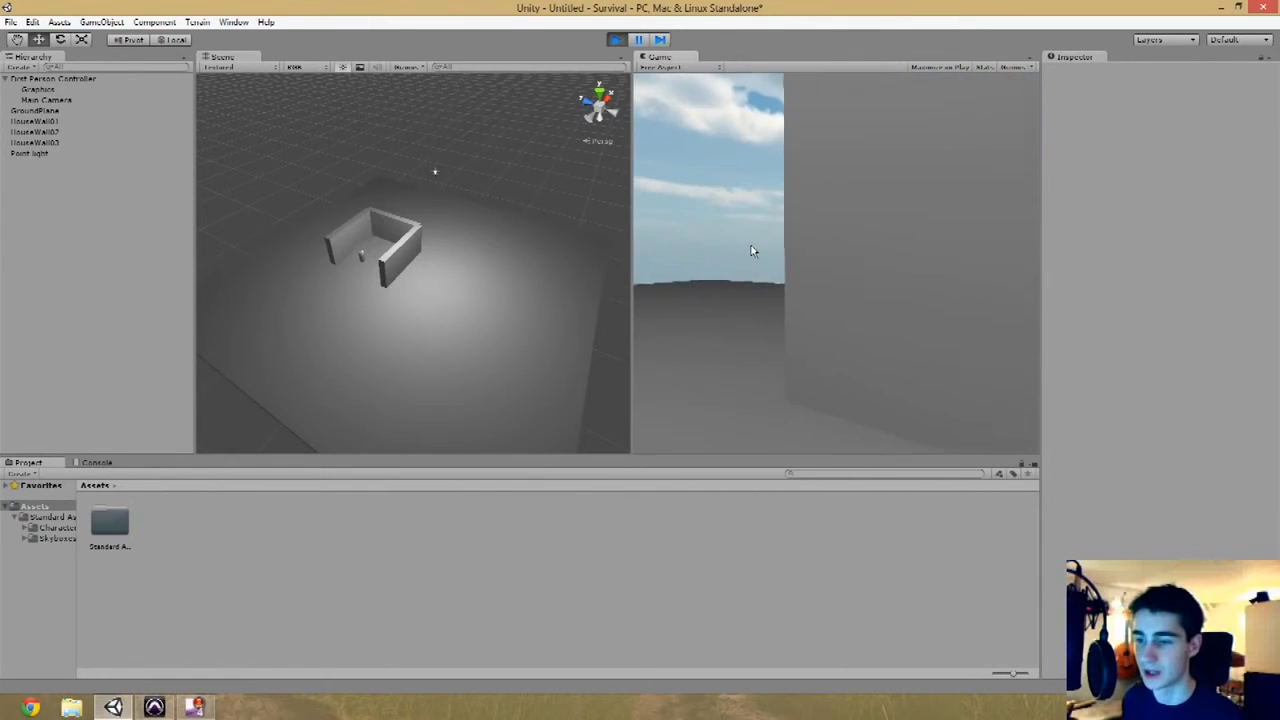
pyautogui.press('w')
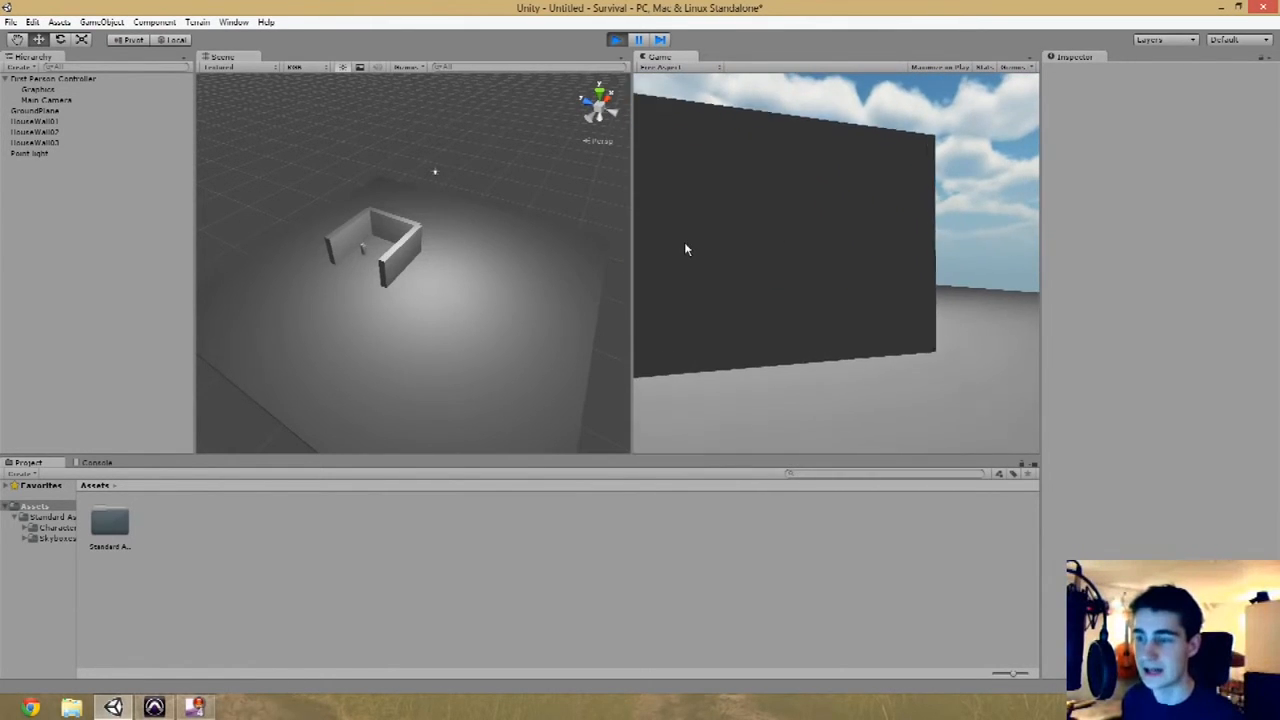
pyautogui.press('s')
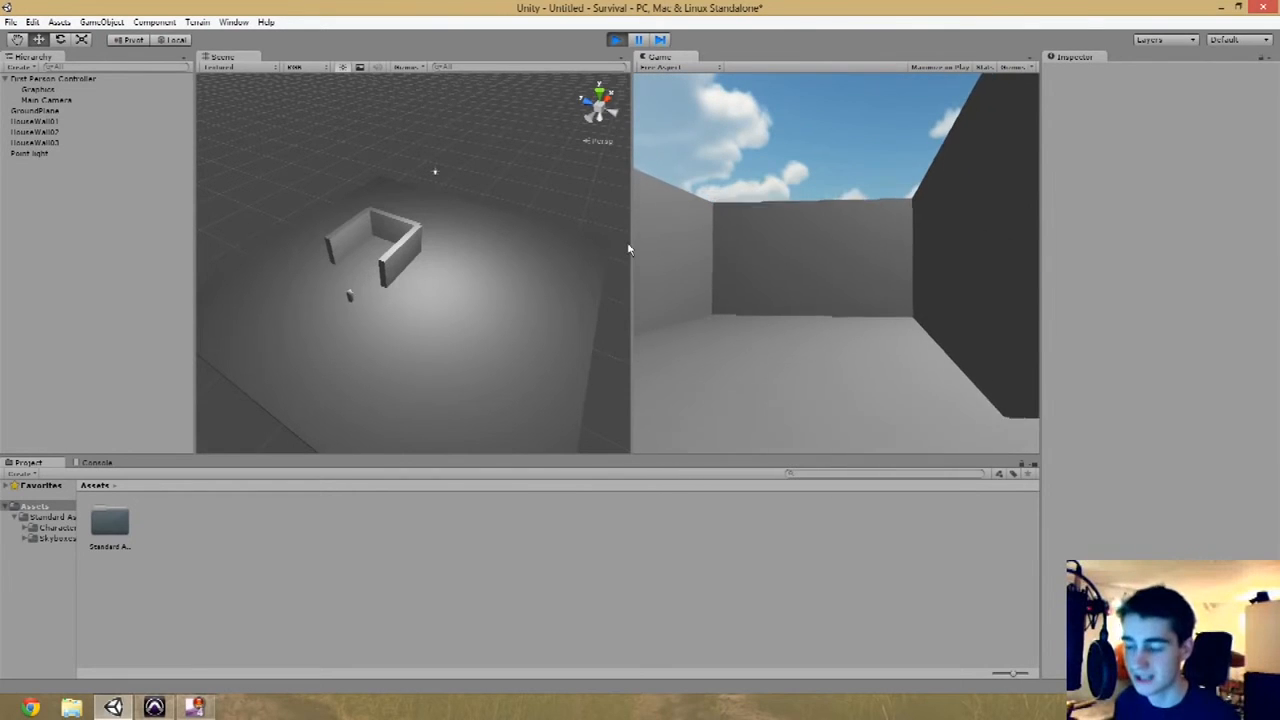
pyautogui.press('s')
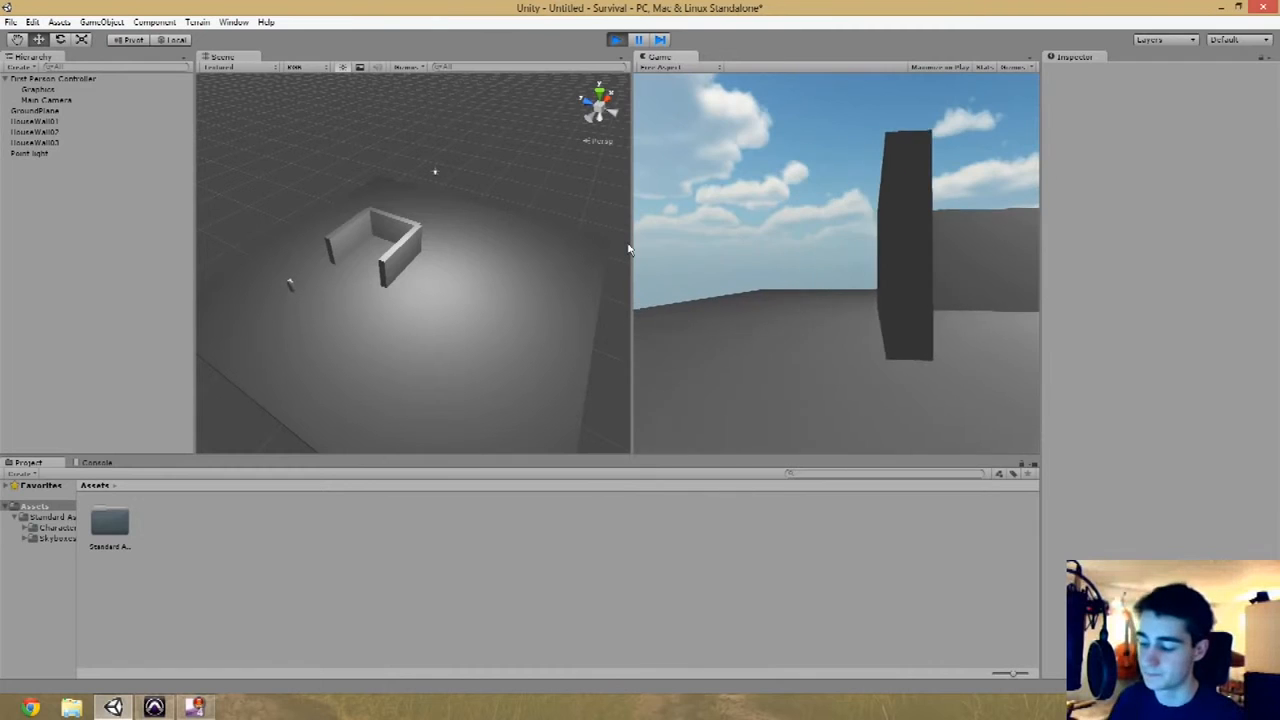
pyautogui.hotkey('ctrl', 'p')
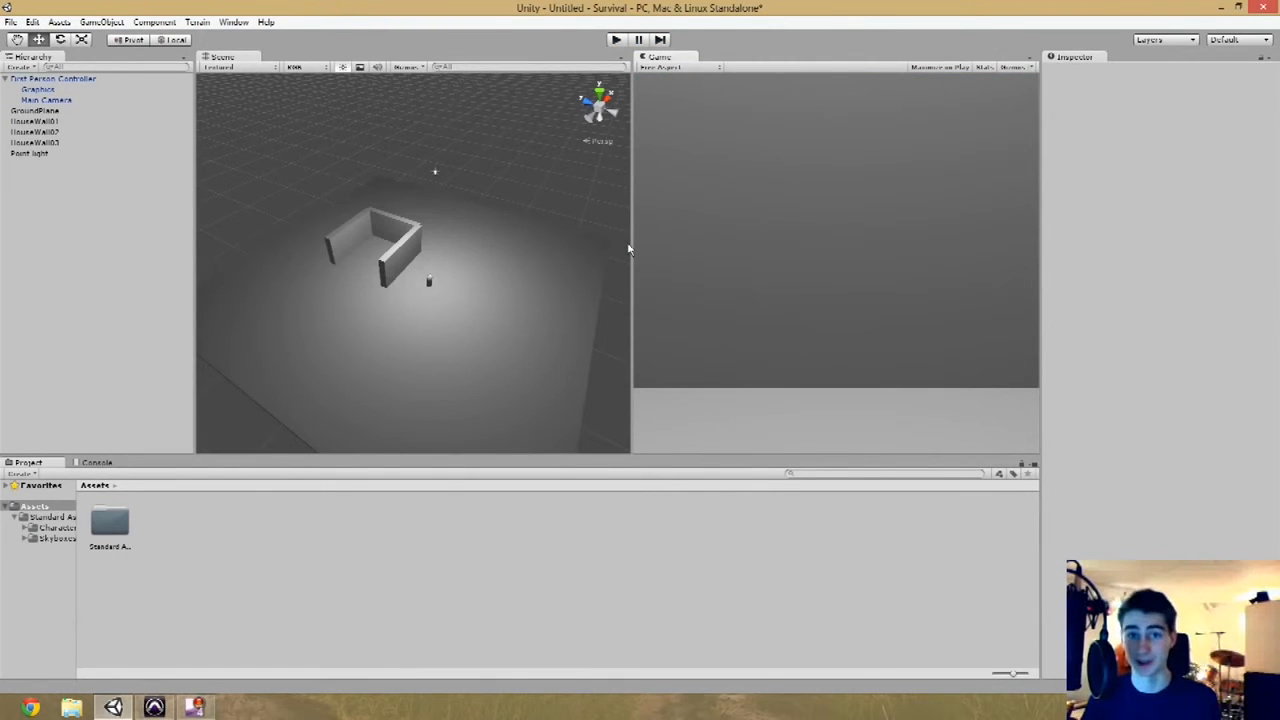